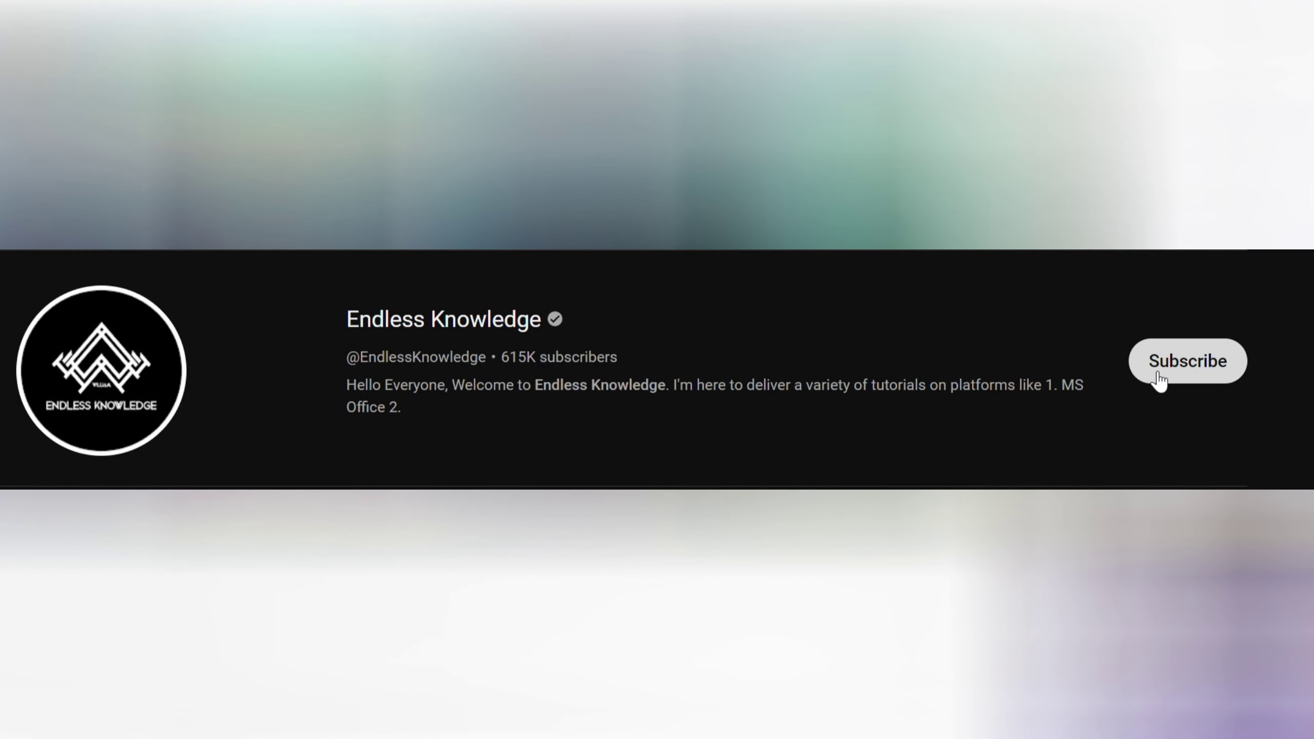
# Subscribe to the Endless Knowledge channel and set its notifications to All.
pyautogui.click(1159, 381)
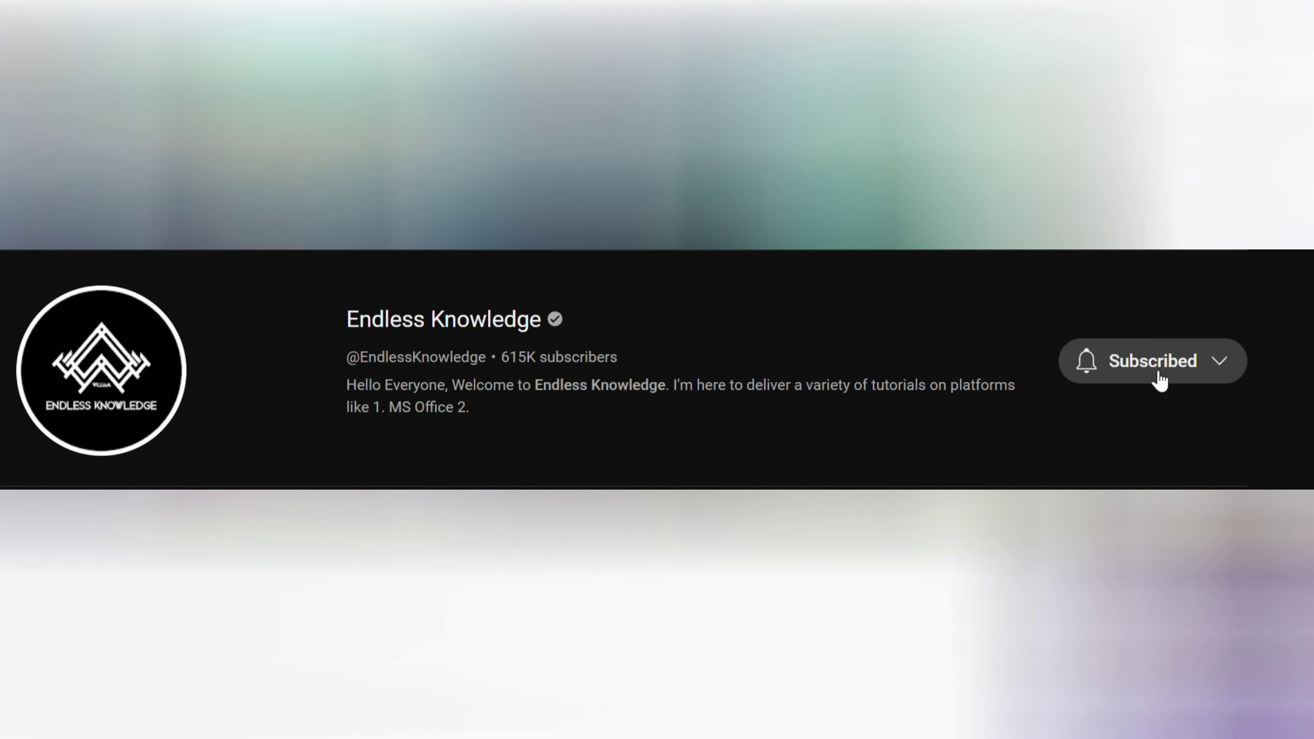
pyautogui.click(1087, 367)
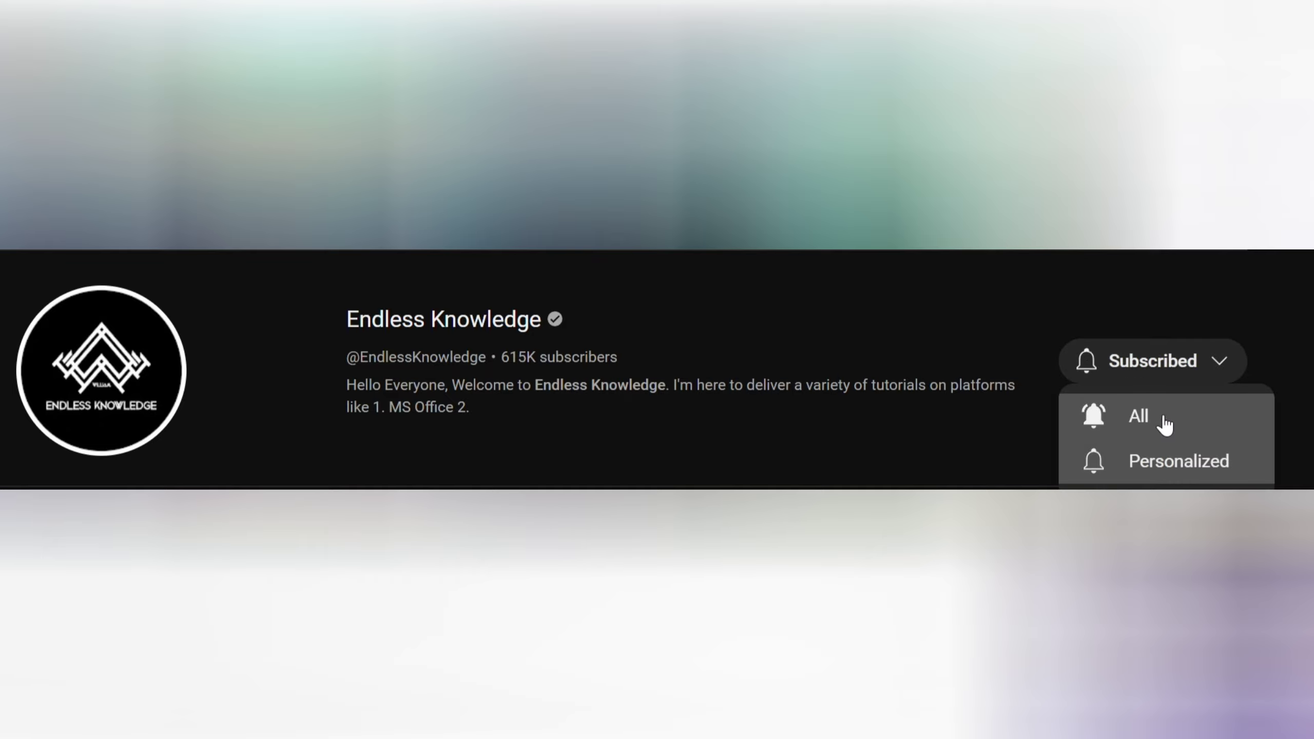
pyautogui.click(1138, 415)
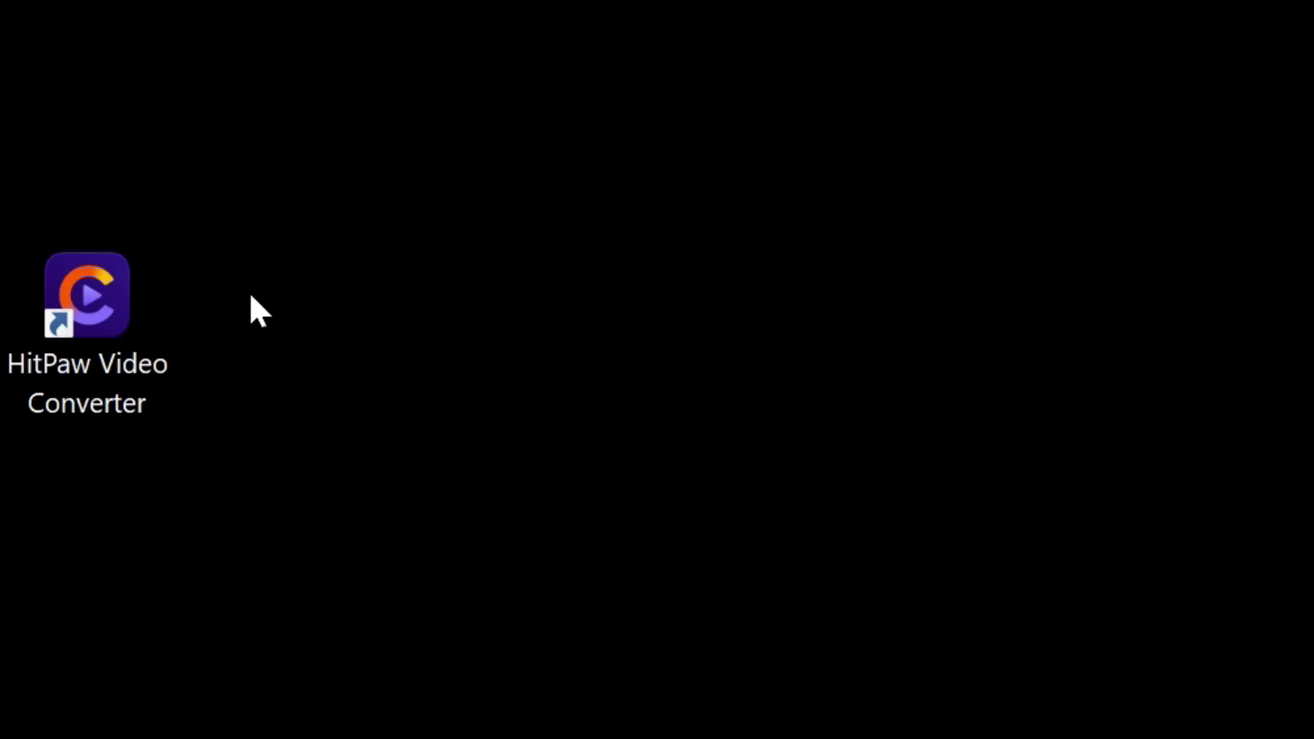
# Launch HitPaw Video Converter and open the AI Art Generator from Toolbox's Photo tools.
pyautogui.doubleClick(108, 287)
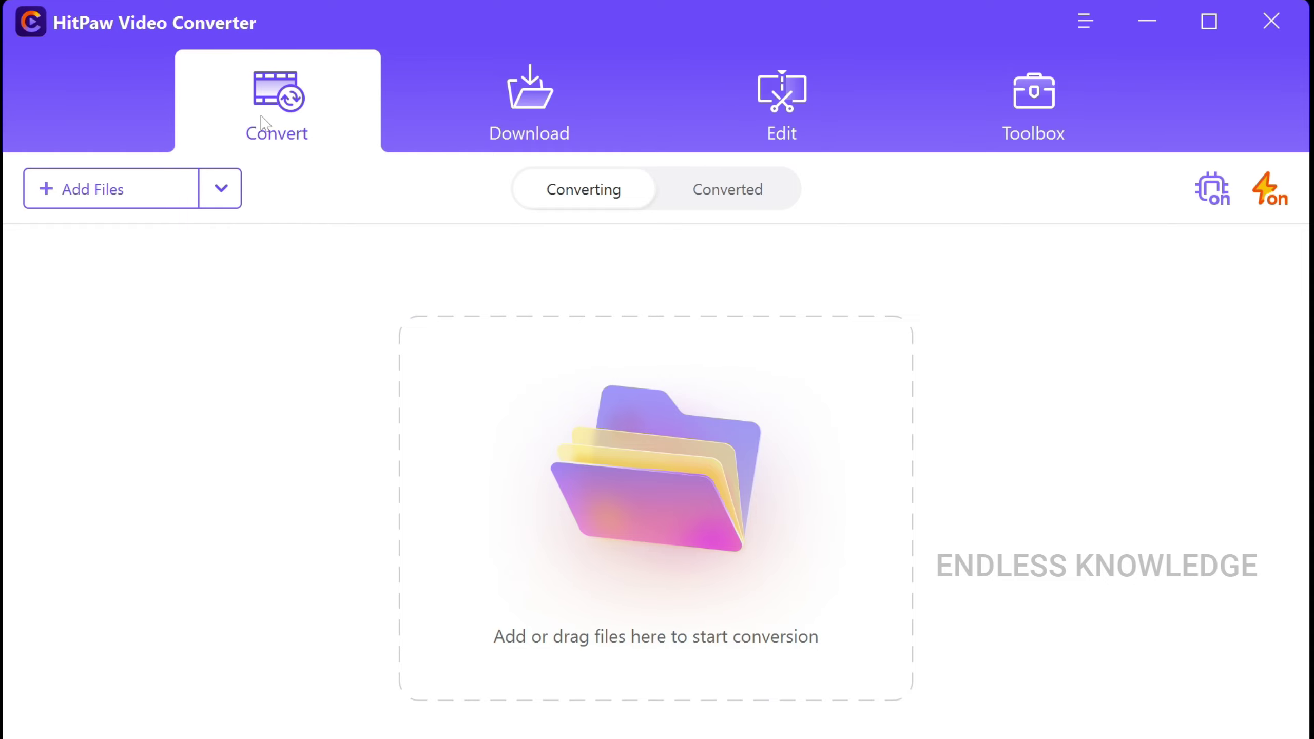
pyautogui.click(1037, 114)
pyautogui.click(947, 191)
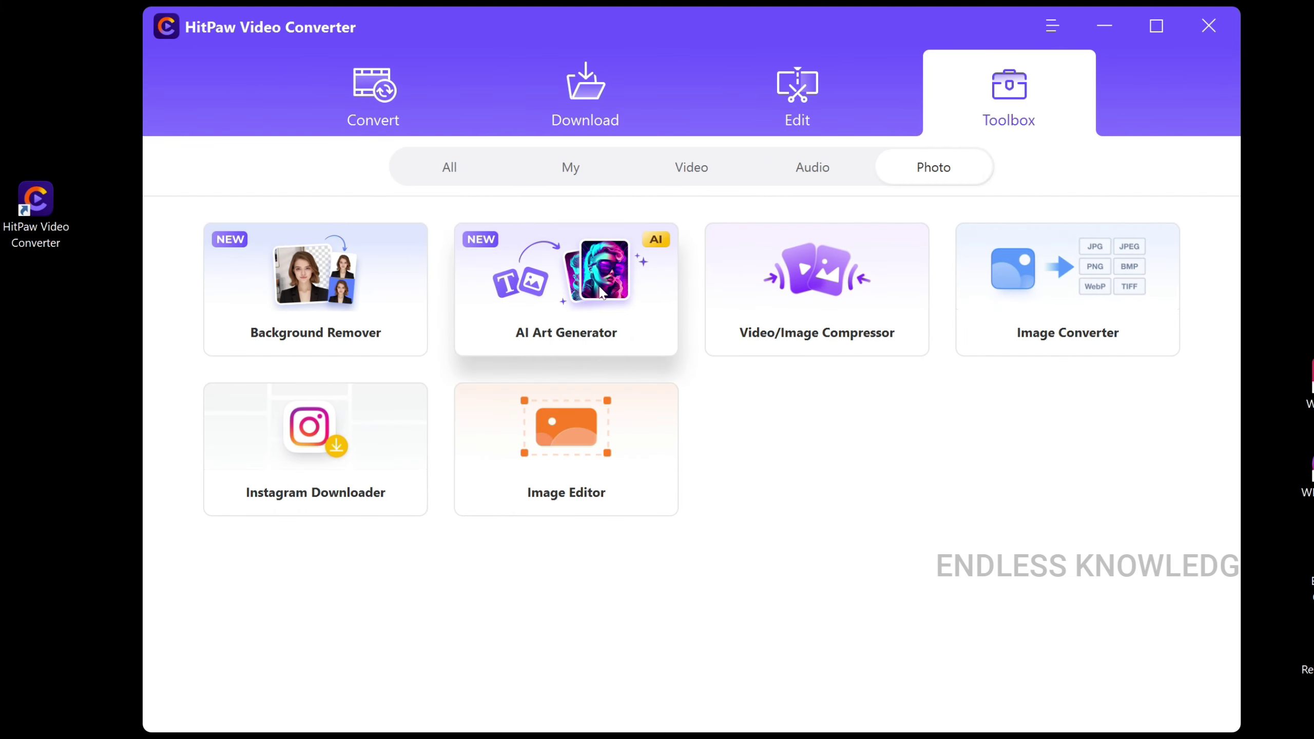
pyautogui.click(602, 293)
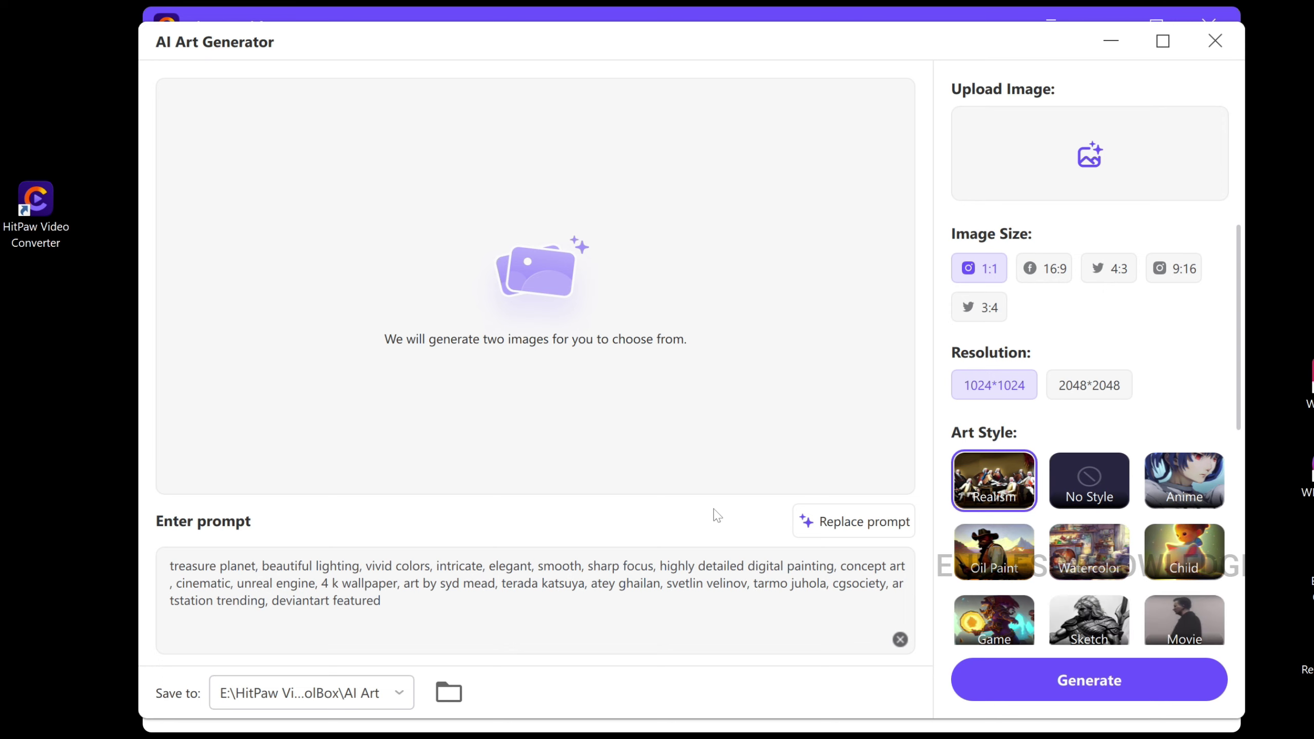
# Set the image size to 16:9 at 1920*1024 and leave the AI Art save folder unchanged.
pyautogui.click(590, 551)
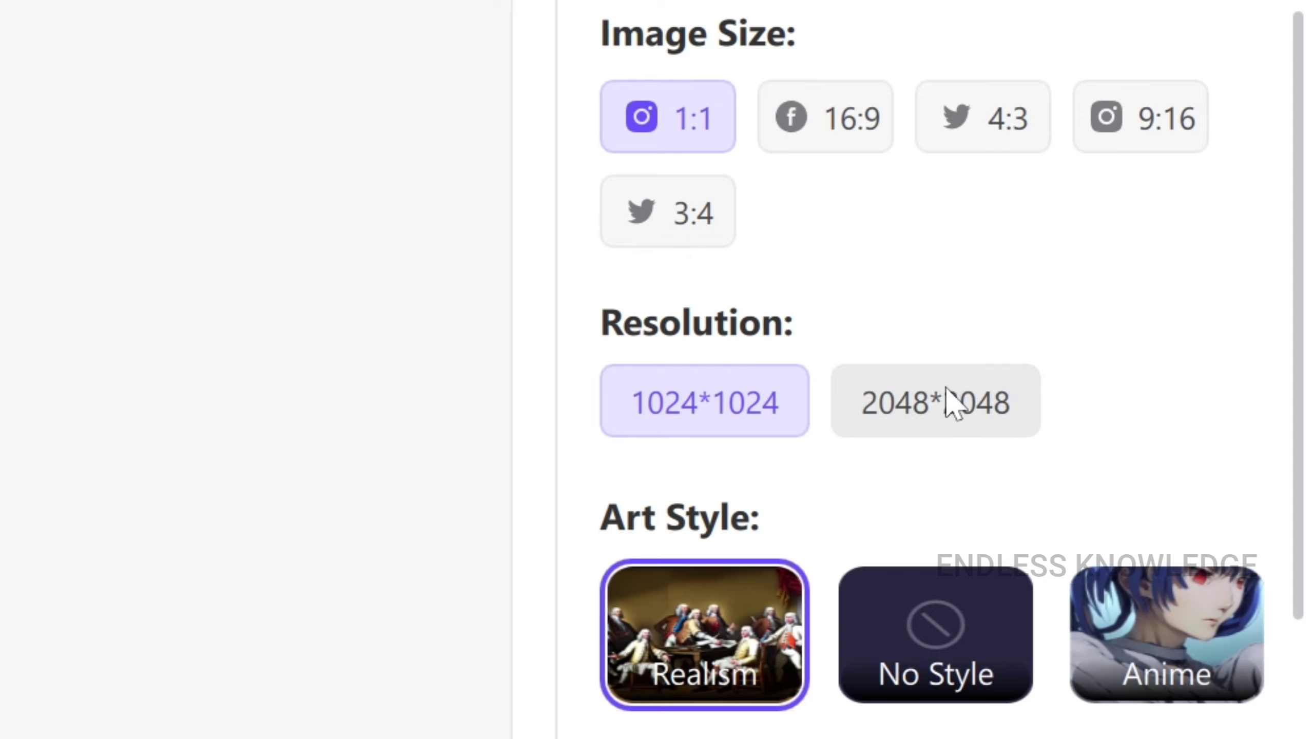
pyautogui.click(839, 133)
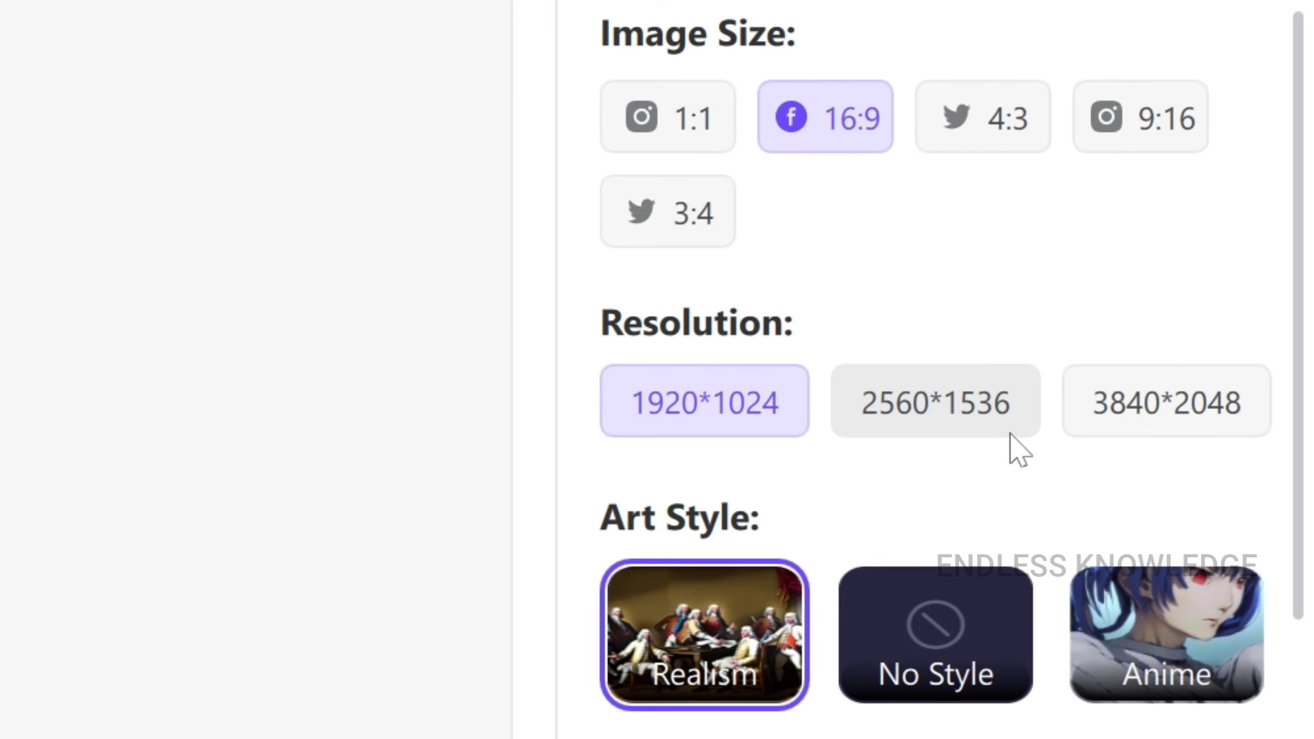
pyautogui.scroll(-5, 904, 501)
pyautogui.scroll(-5, 903, 501)
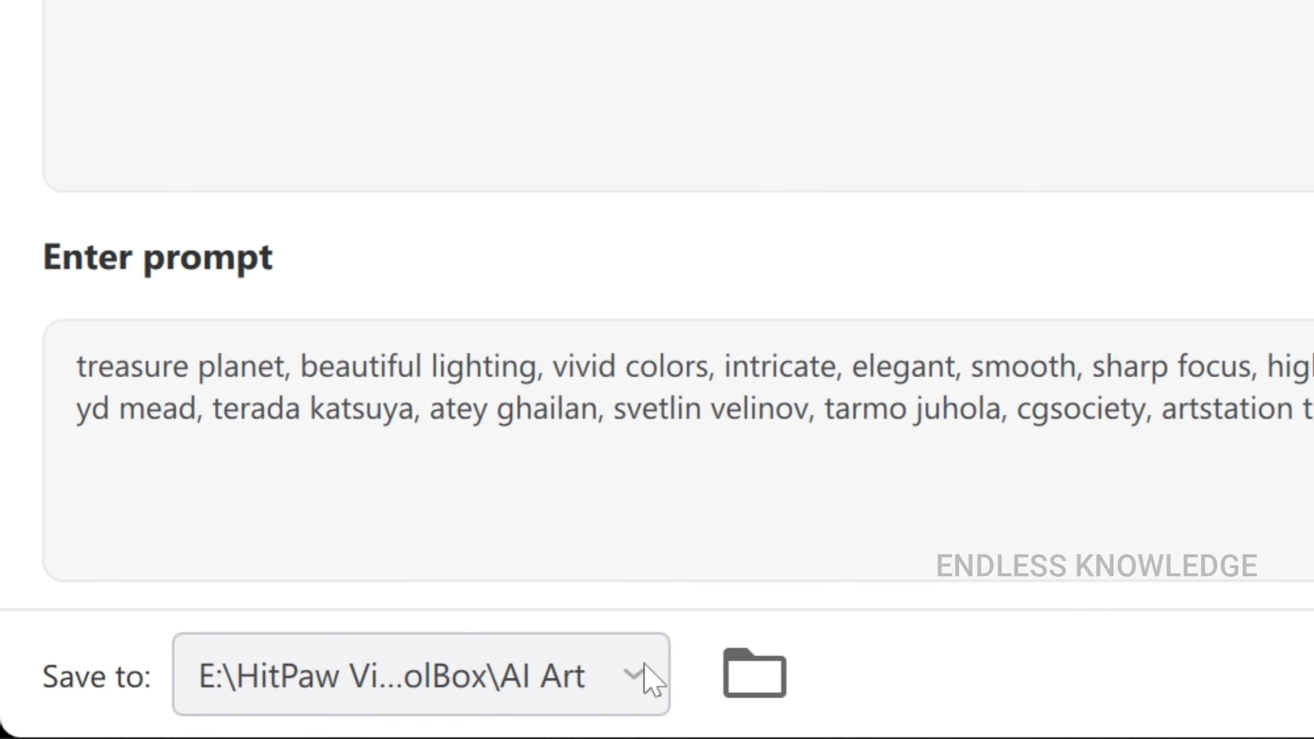
pyautogui.click(653, 679)
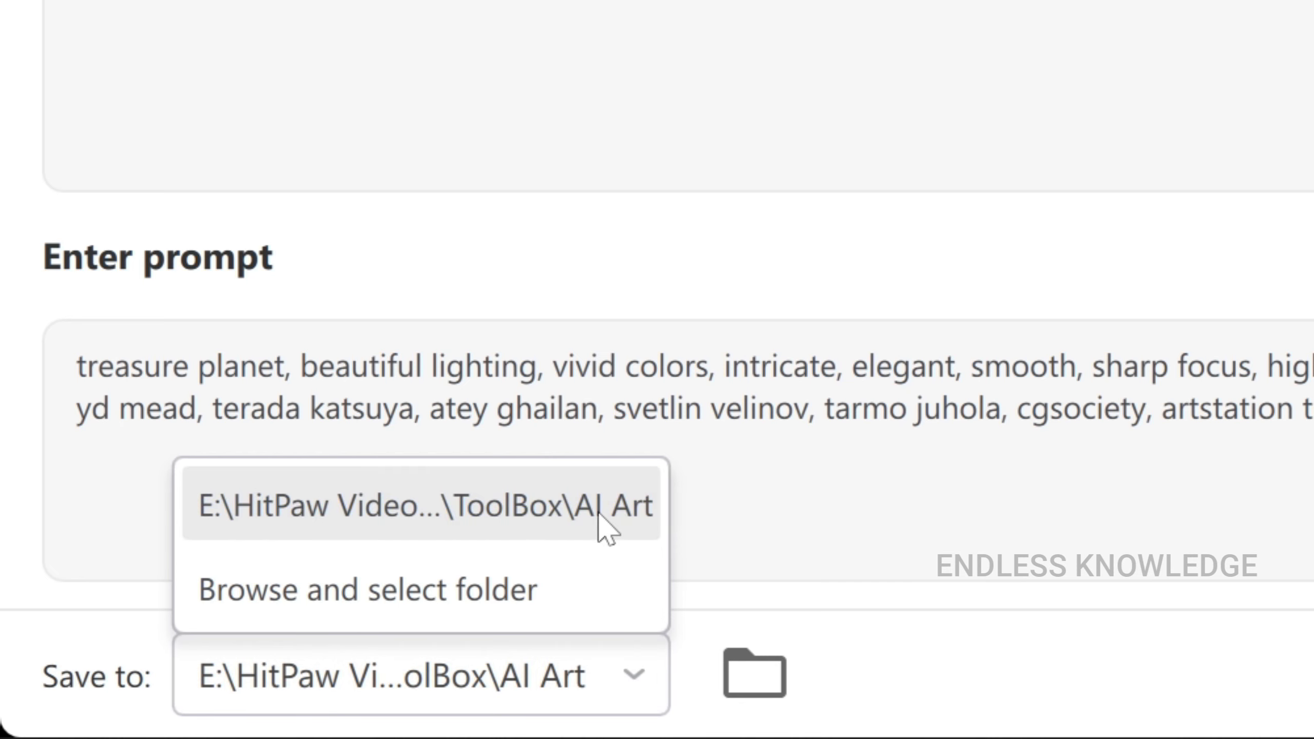
pyautogui.click(474, 610)
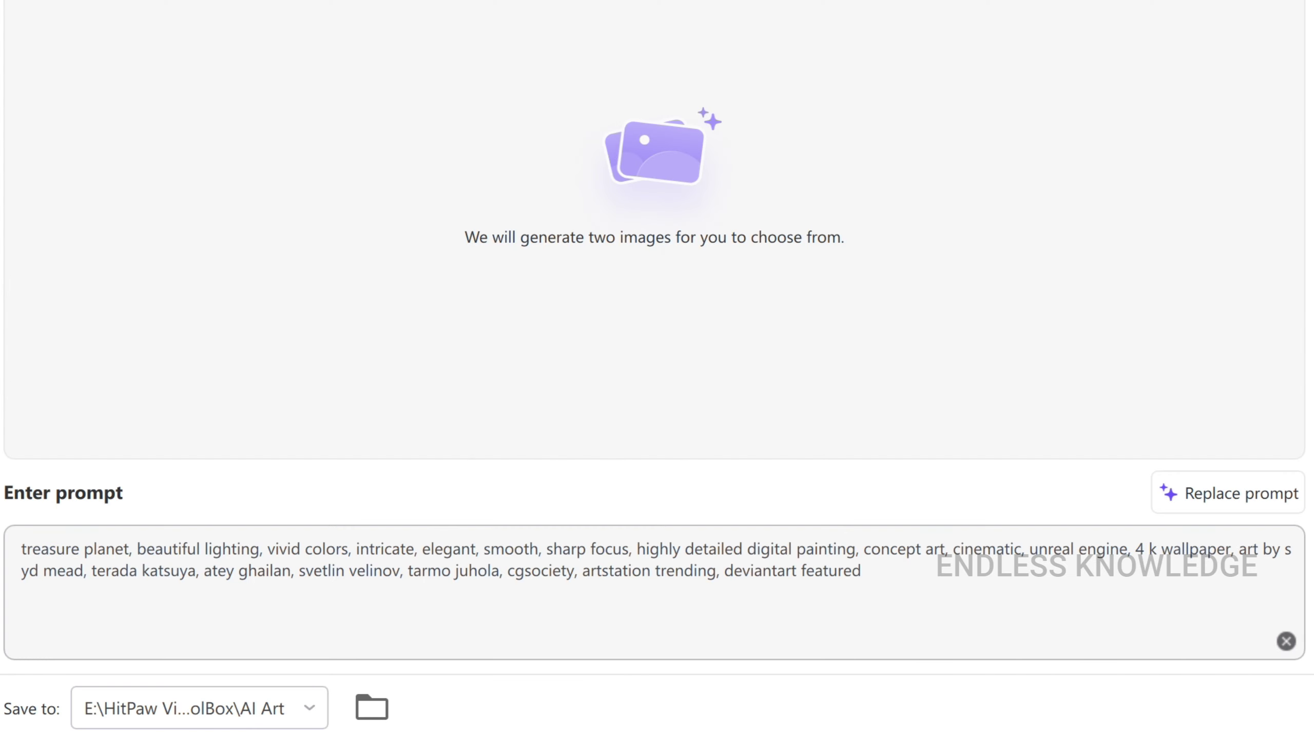
# Cycle through several suggested prompts with Replace prompt.
pyautogui.click(867, 570)
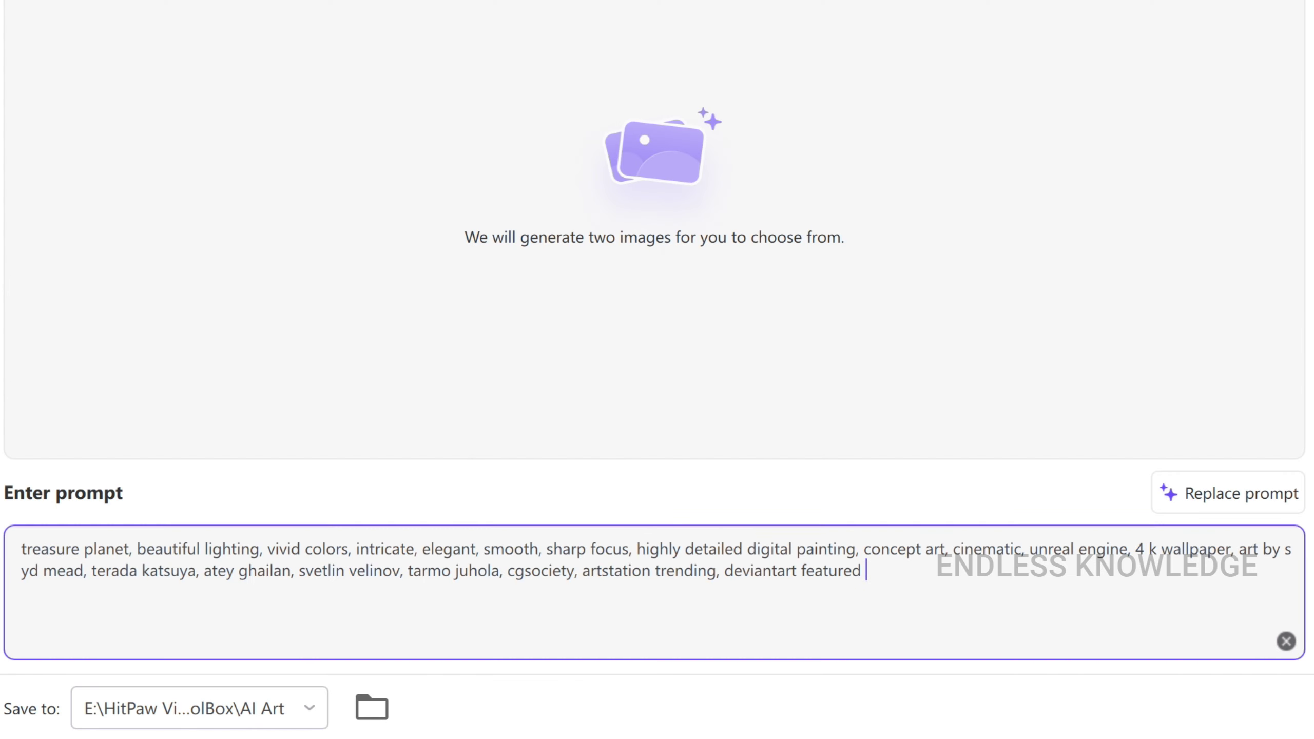
pyautogui.click(1253, 506)
pyautogui.click(1252, 506)
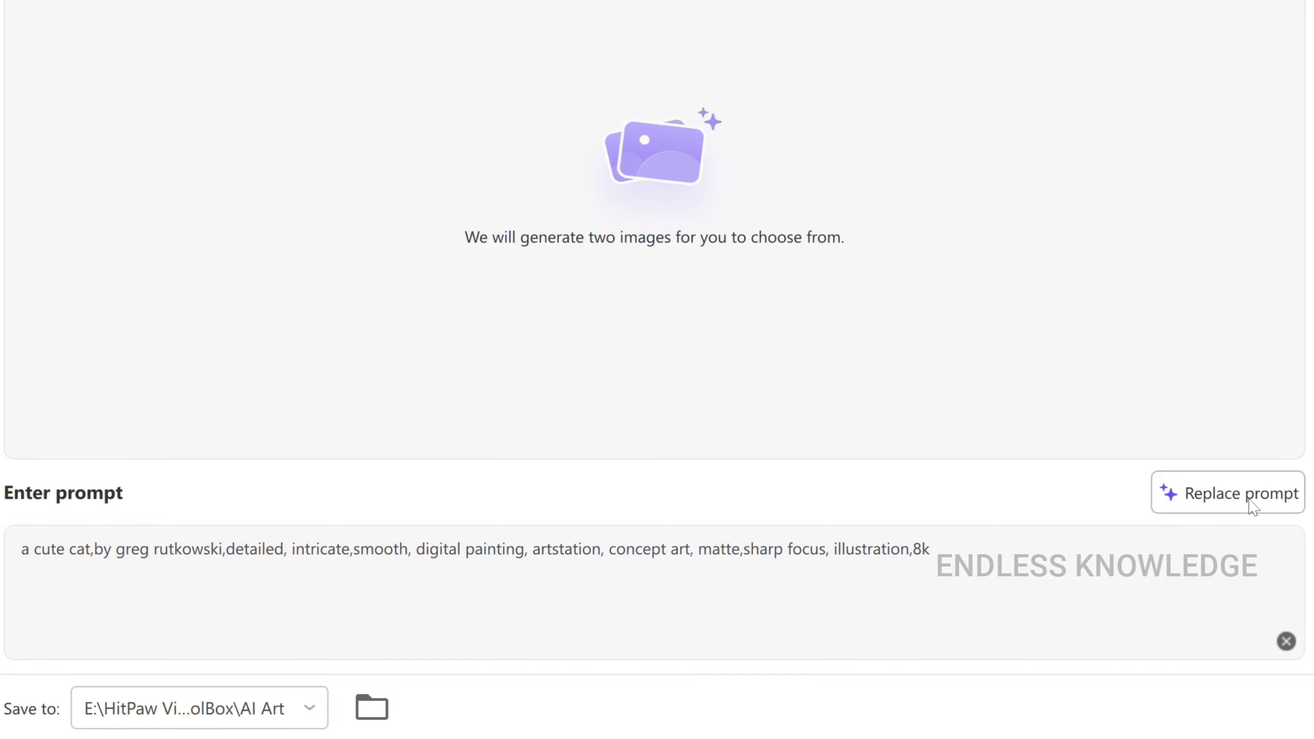
pyautogui.click(1253, 506)
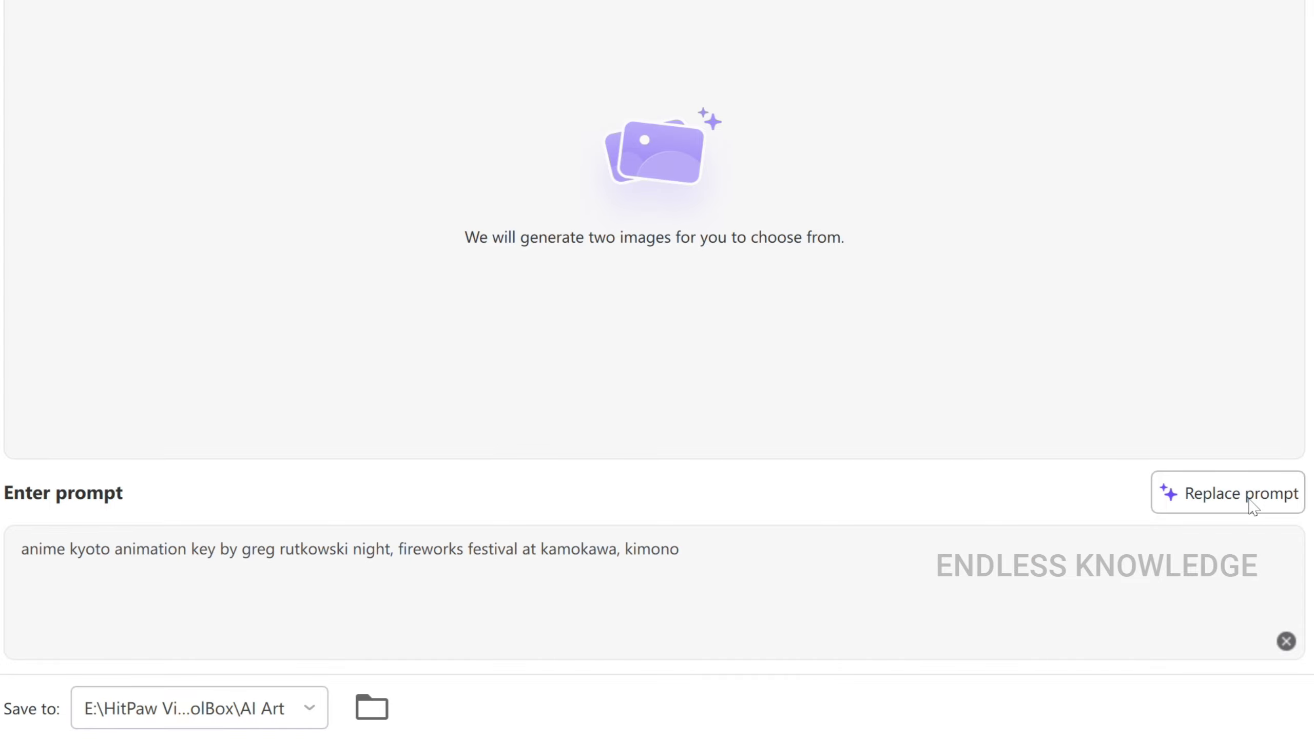
# Replace the prompt with the watercolor mountain-landscape text copied from Notepad.
pyautogui.hotkey('alt', 'Tab')
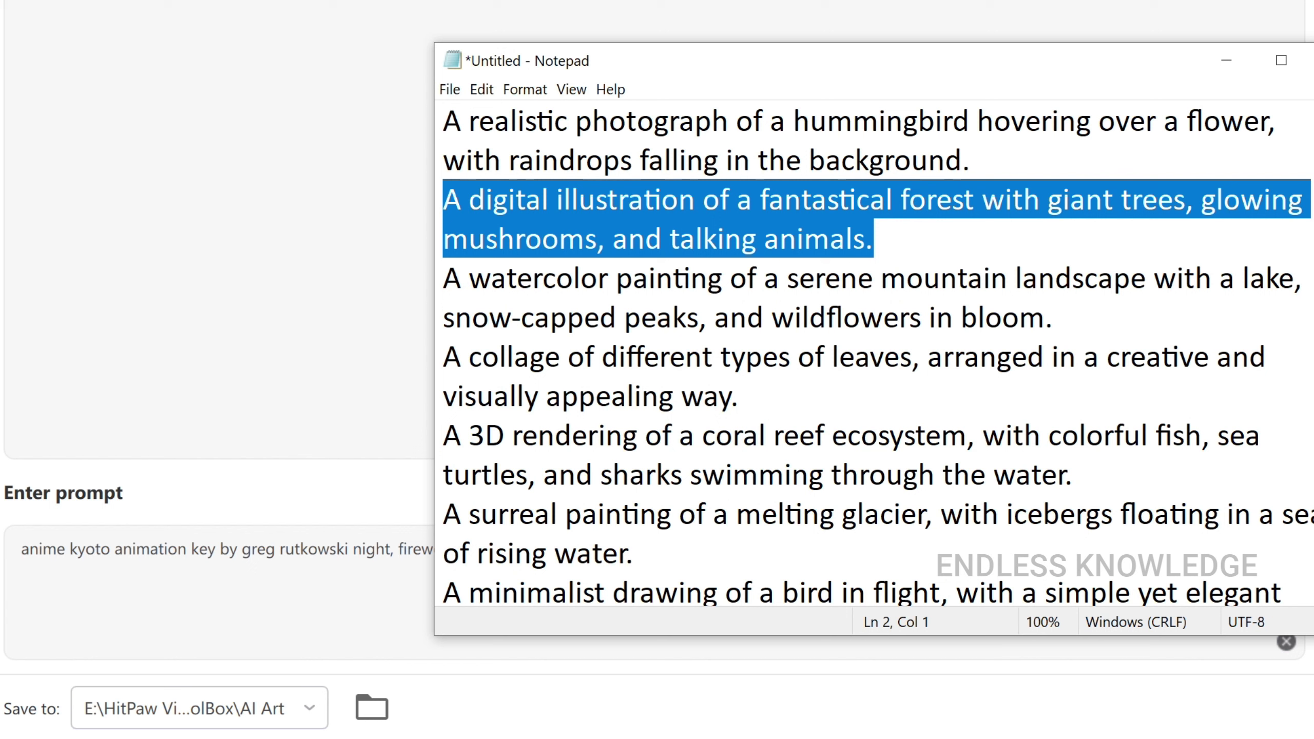
pyautogui.click(803, 238)
pyautogui.moveTo(1052, 317)
pyautogui.mouseDown()
pyautogui.moveTo(455, 318)
pyautogui.moveTo(443, 278)
pyautogui.mouseUp()
pyautogui.hotkey('ctrl', 'c')
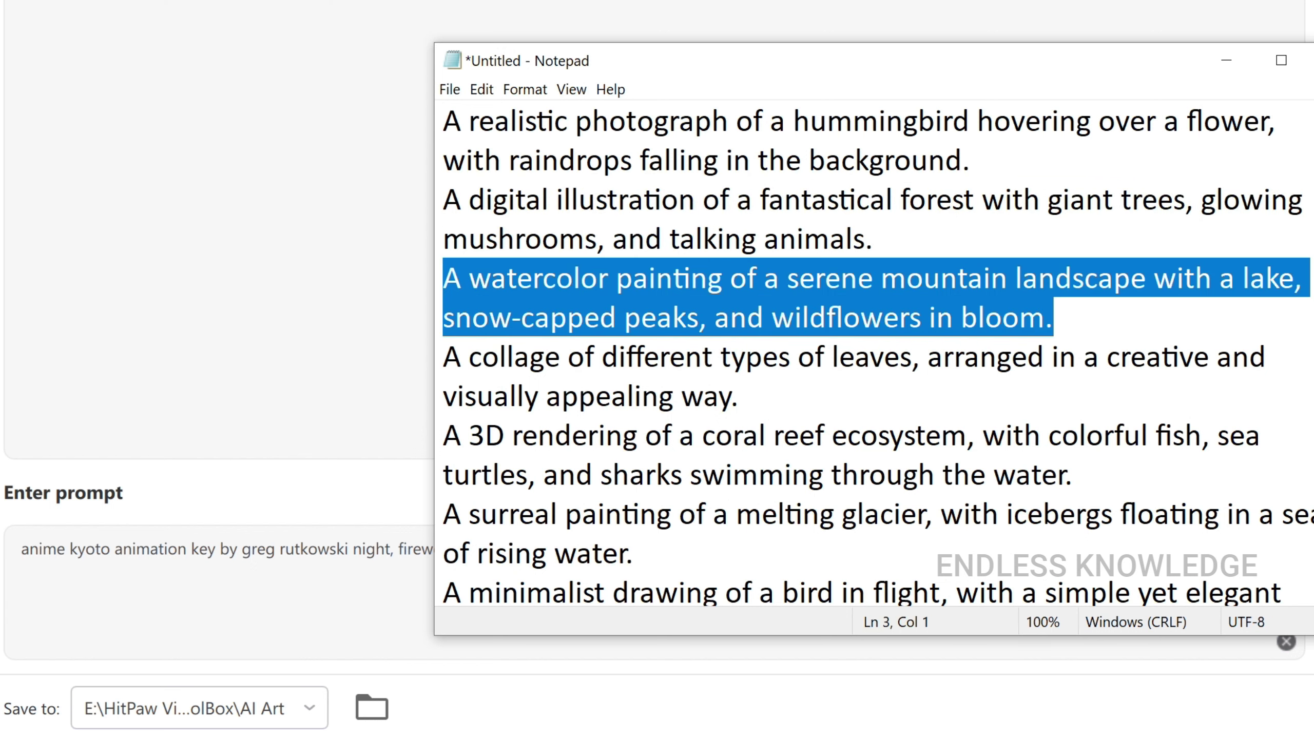
pyautogui.hotkey('alt', 'Tab')
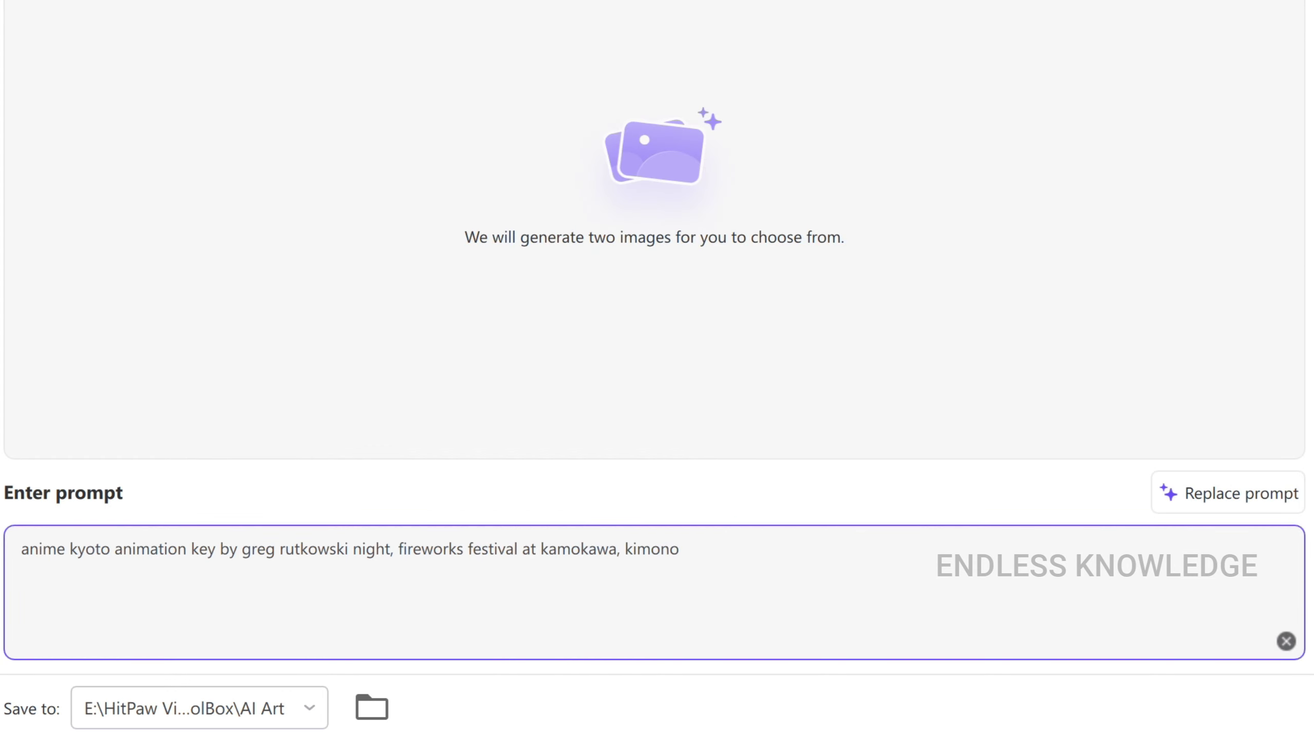
pyautogui.click(1286, 641)
pyautogui.hotkey('ctrl', 'v')
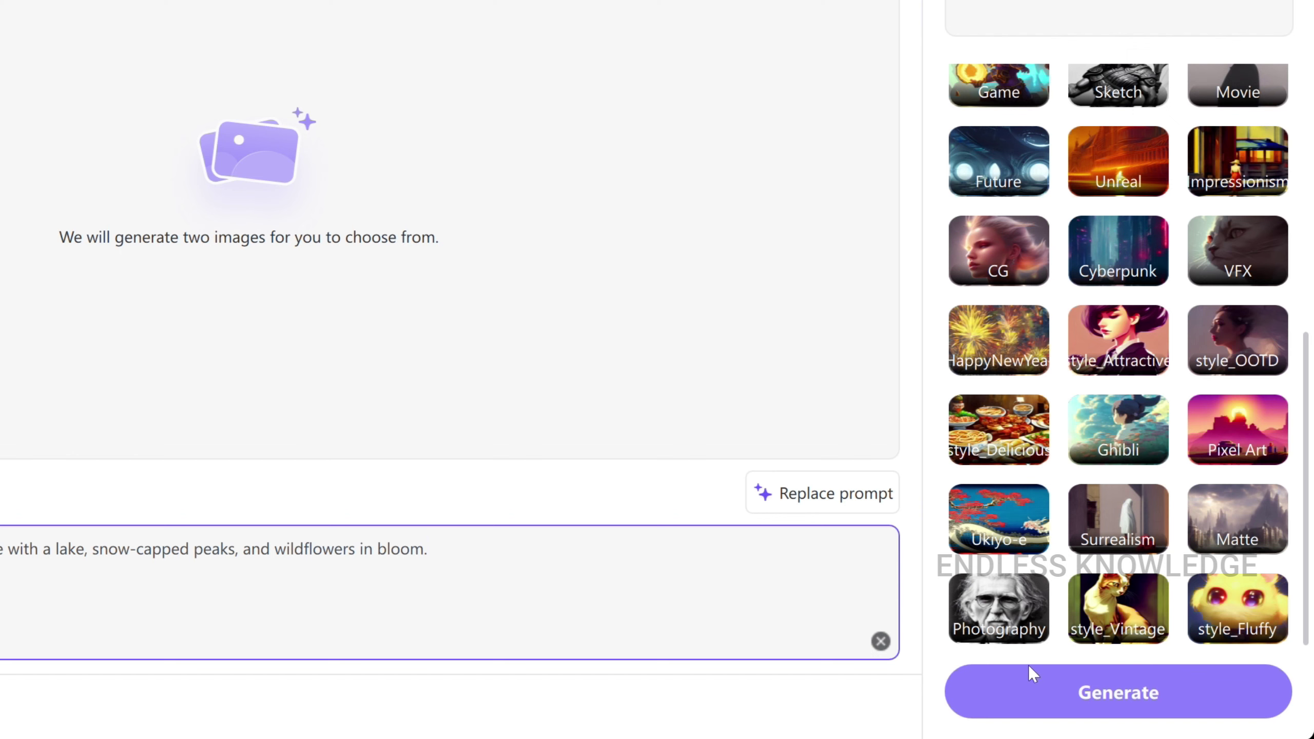
# Set the resolution to 3840*2048 and try No Style before returning to Realism.
pyautogui.scroll(8, 1049, 529)
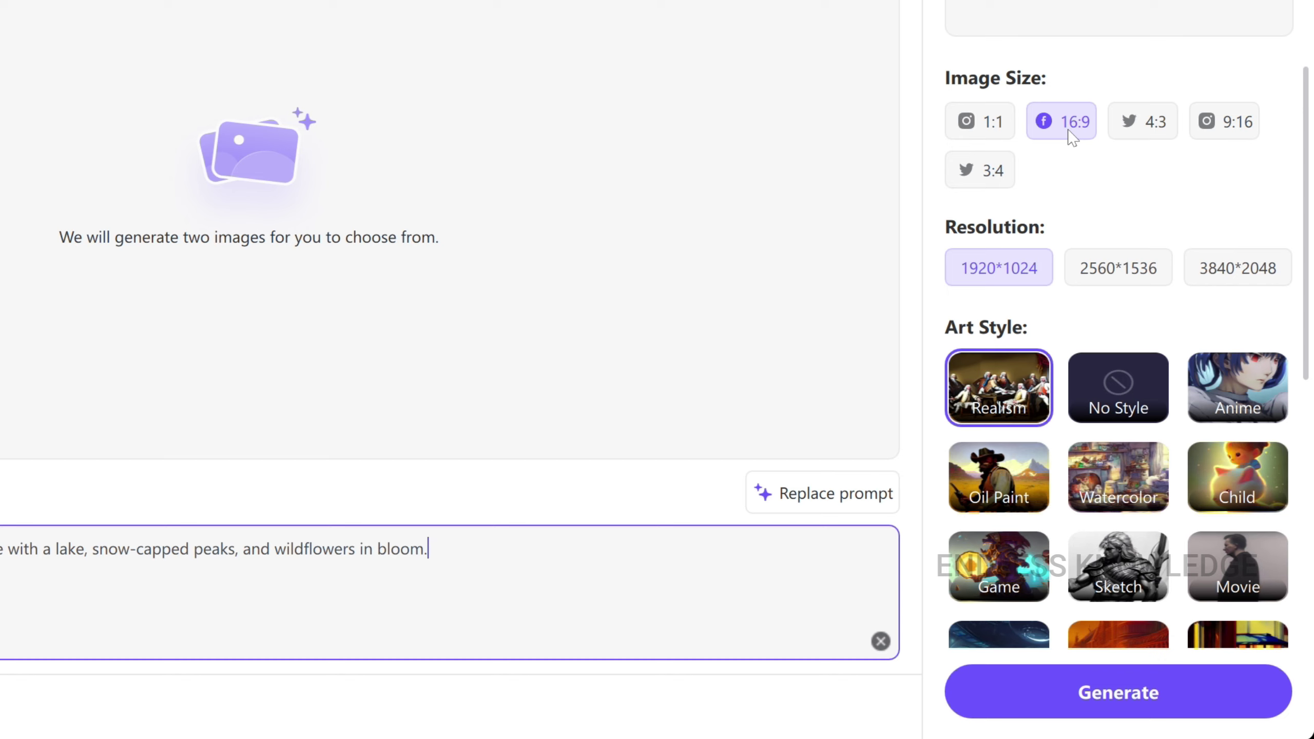
pyautogui.click(1217, 273)
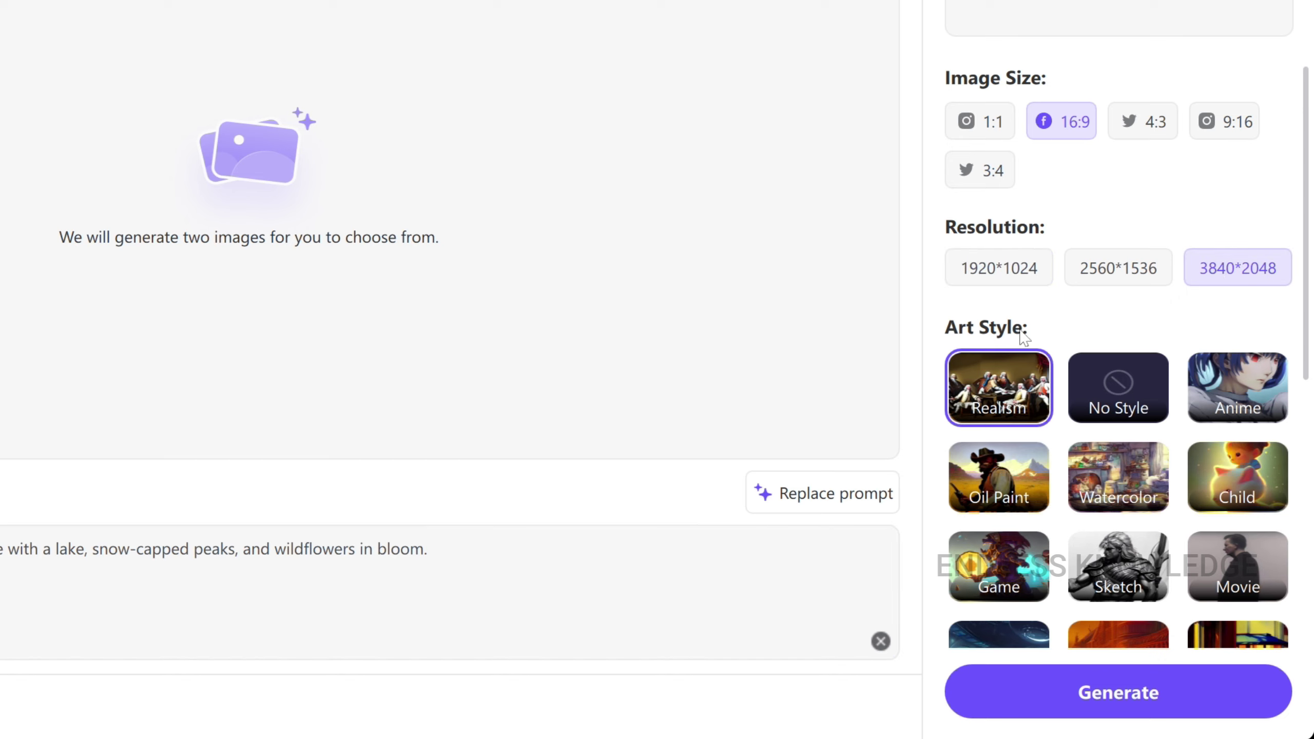
pyautogui.click(1119, 392)
pyautogui.click(996, 401)
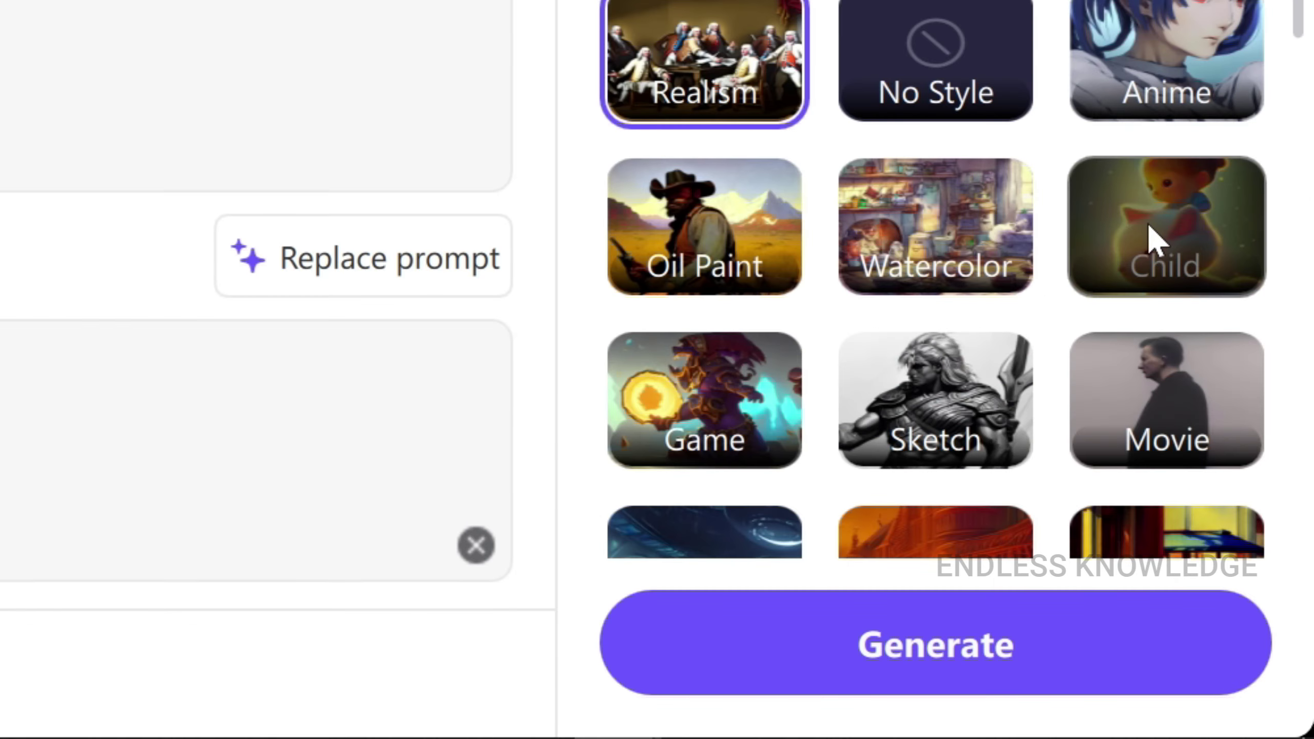
# Try the Pixel Art style, reselect Realism, and generate two images.
pyautogui.scroll(-10, 1153, 241)
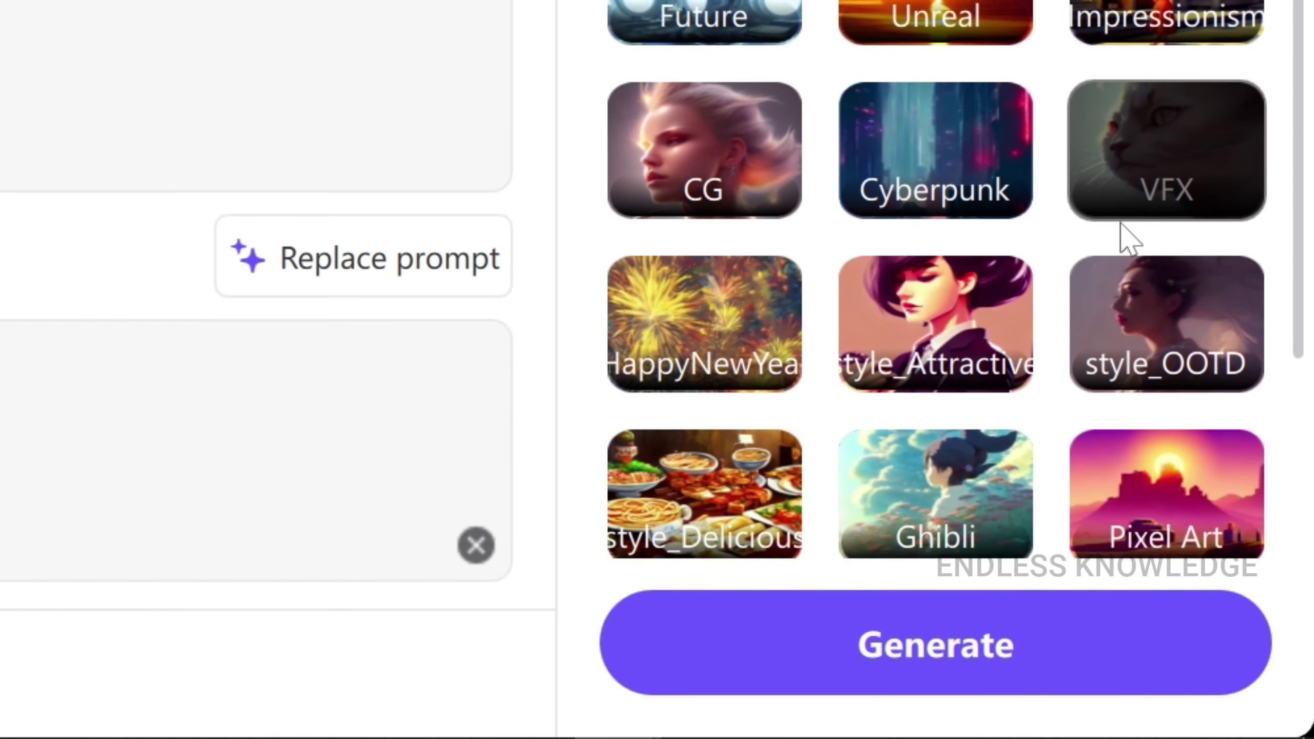
pyautogui.scroll(4, 1117, 122)
pyautogui.scroll(-10, 1115, 123)
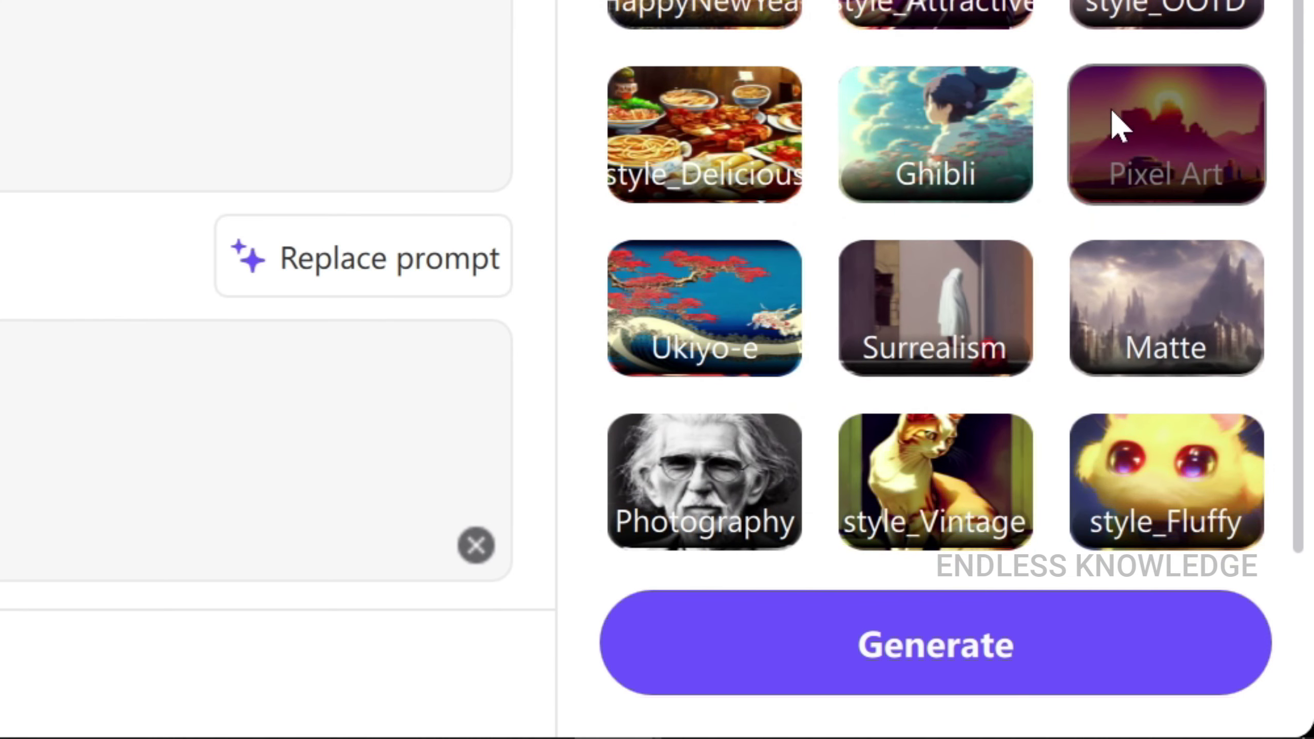
pyautogui.click(1111, 122)
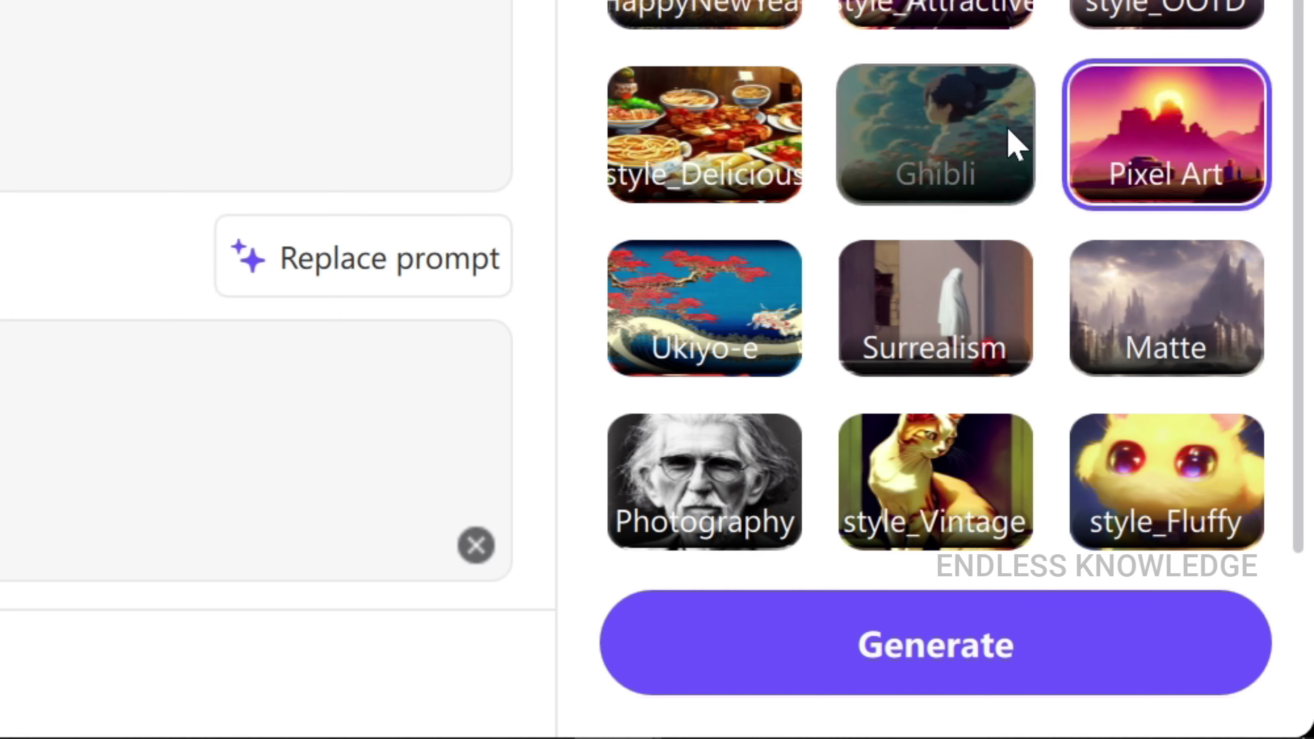
pyautogui.scroll(15, 1009, 140)
pyautogui.click(693, 70)
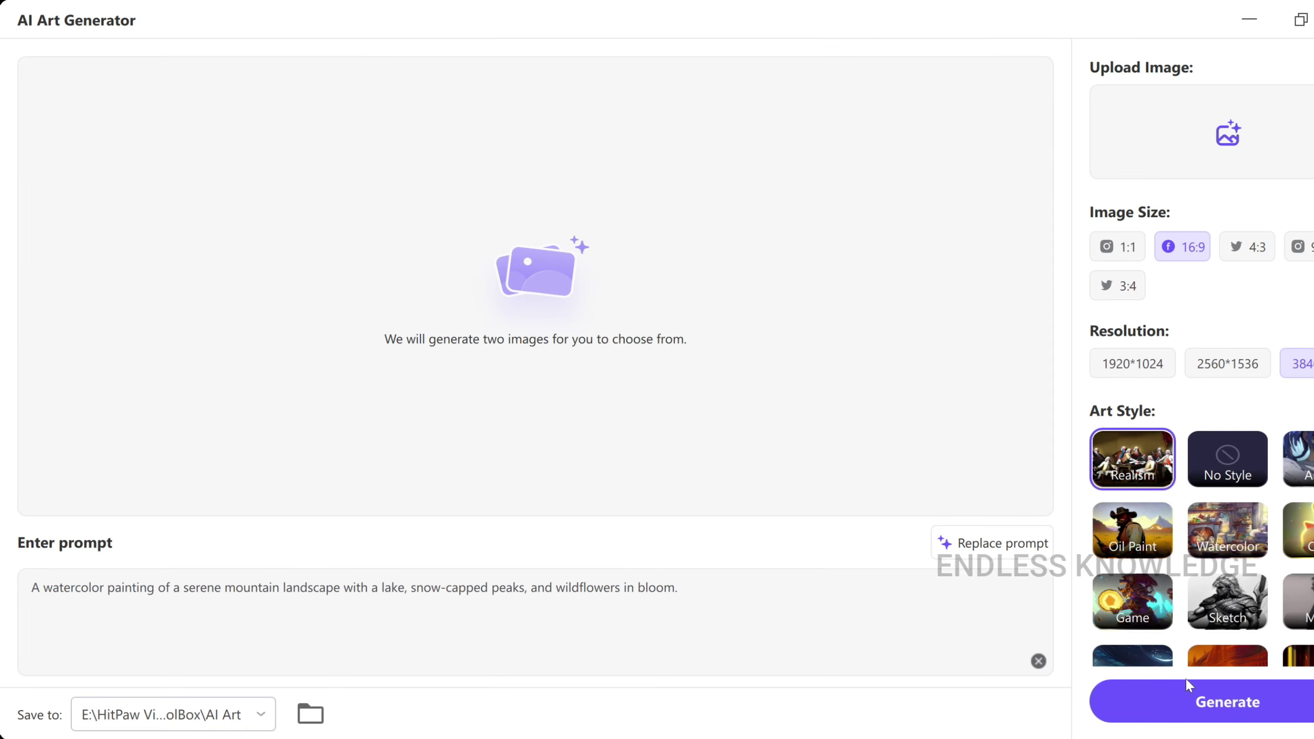
pyautogui.click(838, 627)
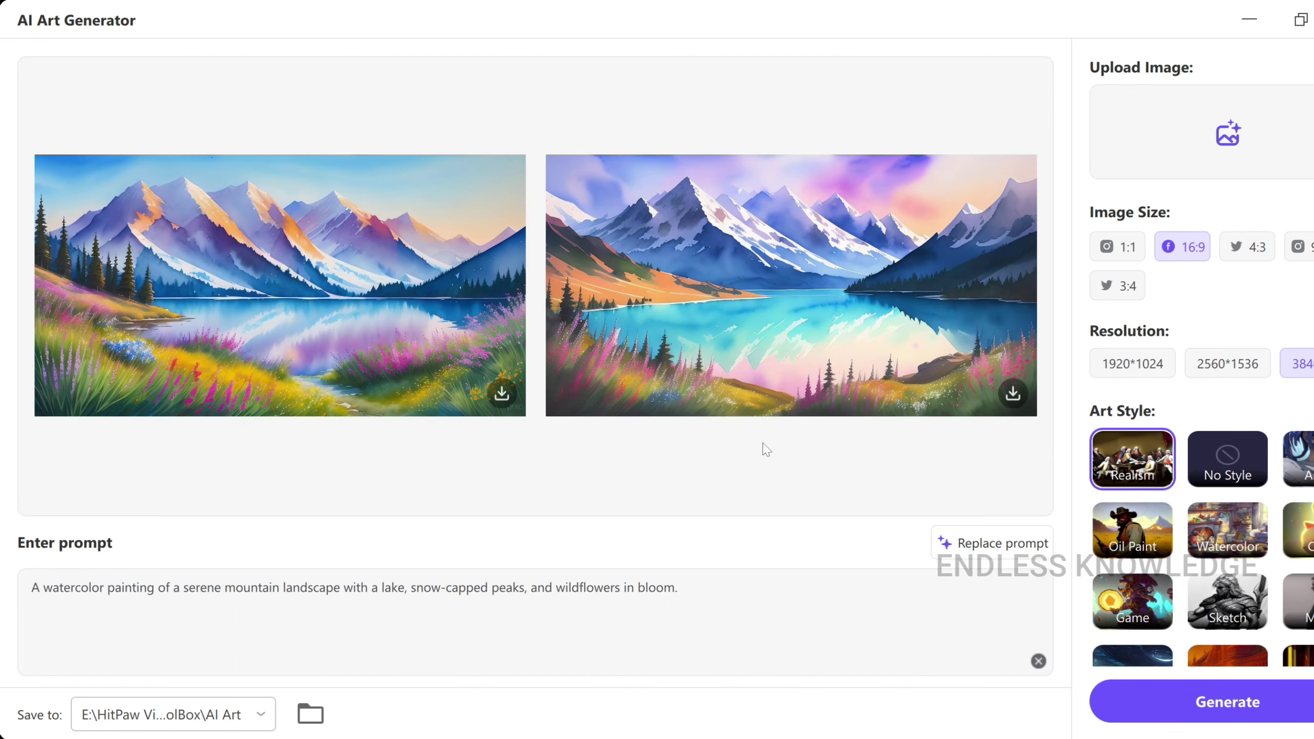
# Preview the second watercolor mountain-lake image enlarged, then close the preview.
pyautogui.click(746, 345)
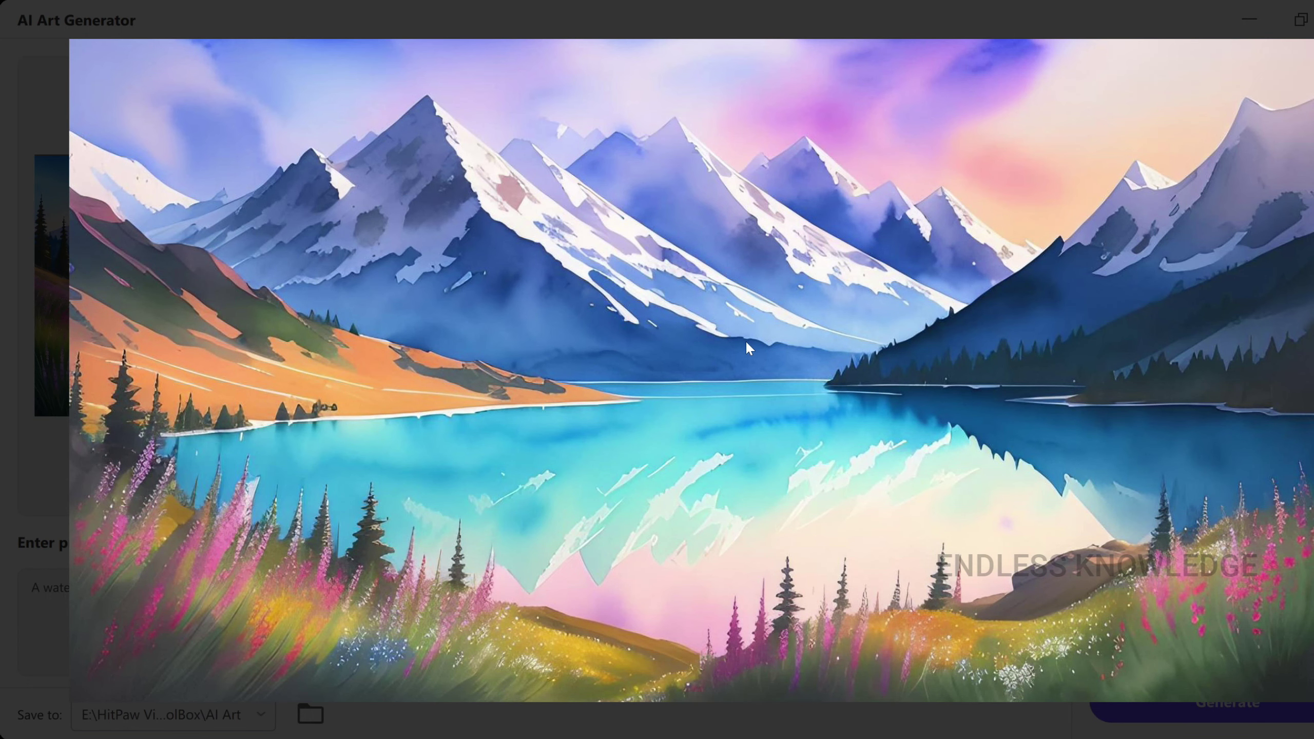
pyautogui.click(745, 340)
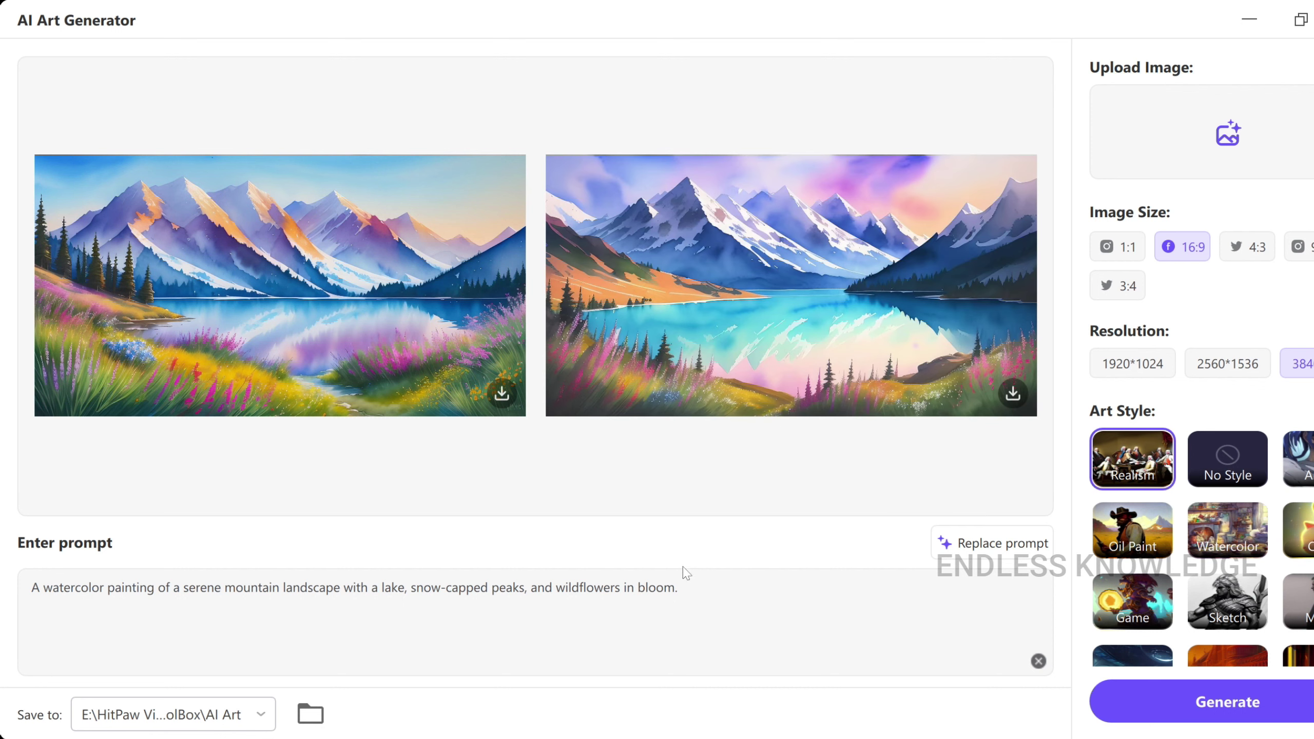
# Change 'watercolor' to 'realistic' in the prompt and generate two new landscapes.
pyautogui.moveTo(43, 588)
pyautogui.mouseDown()
pyautogui.moveTo(678, 587)
pyautogui.moveTo(154, 588)
pyautogui.mouseUp()
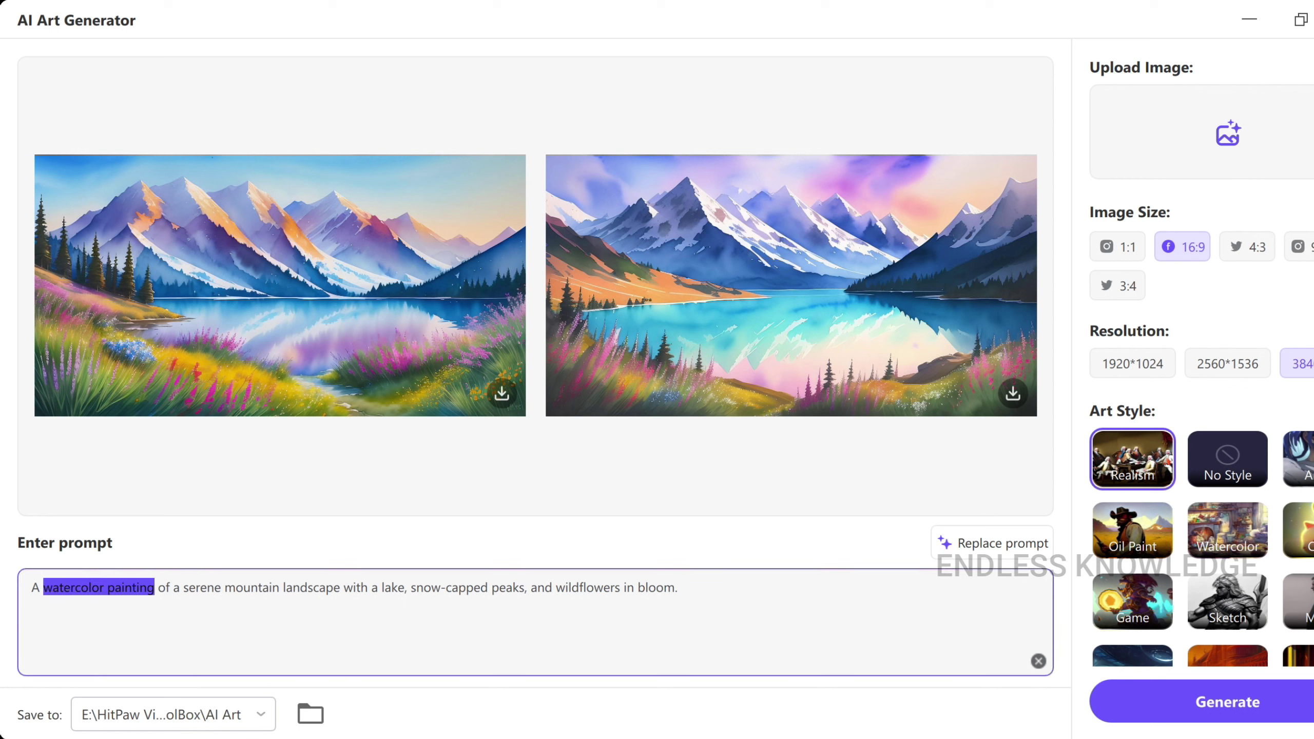
pyautogui.click(154, 587)
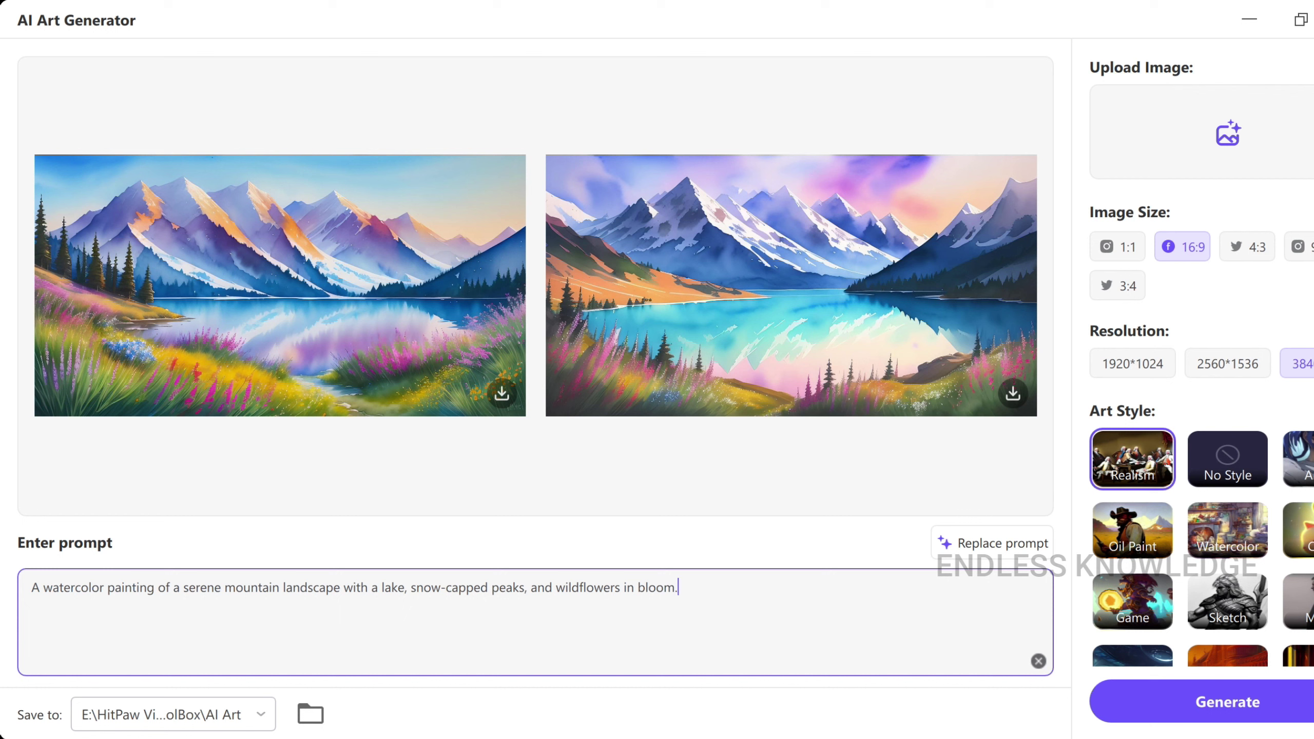
pyautogui.hotkey('ctrl', 'a')
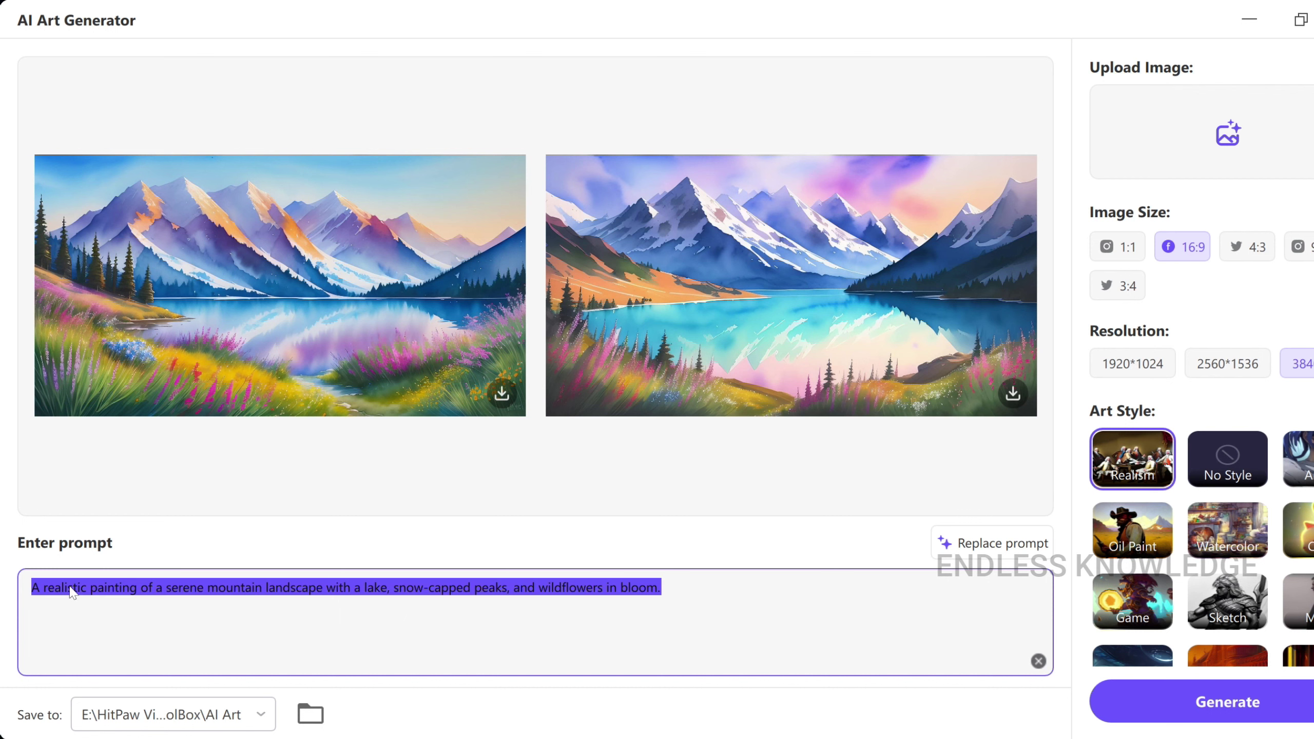
pyautogui.write('A realistic painting of a serene mountain landscape with a lake, snow-capped peaks, and wildflowers in bloom.')
pyautogui.doubleClick(68, 587)
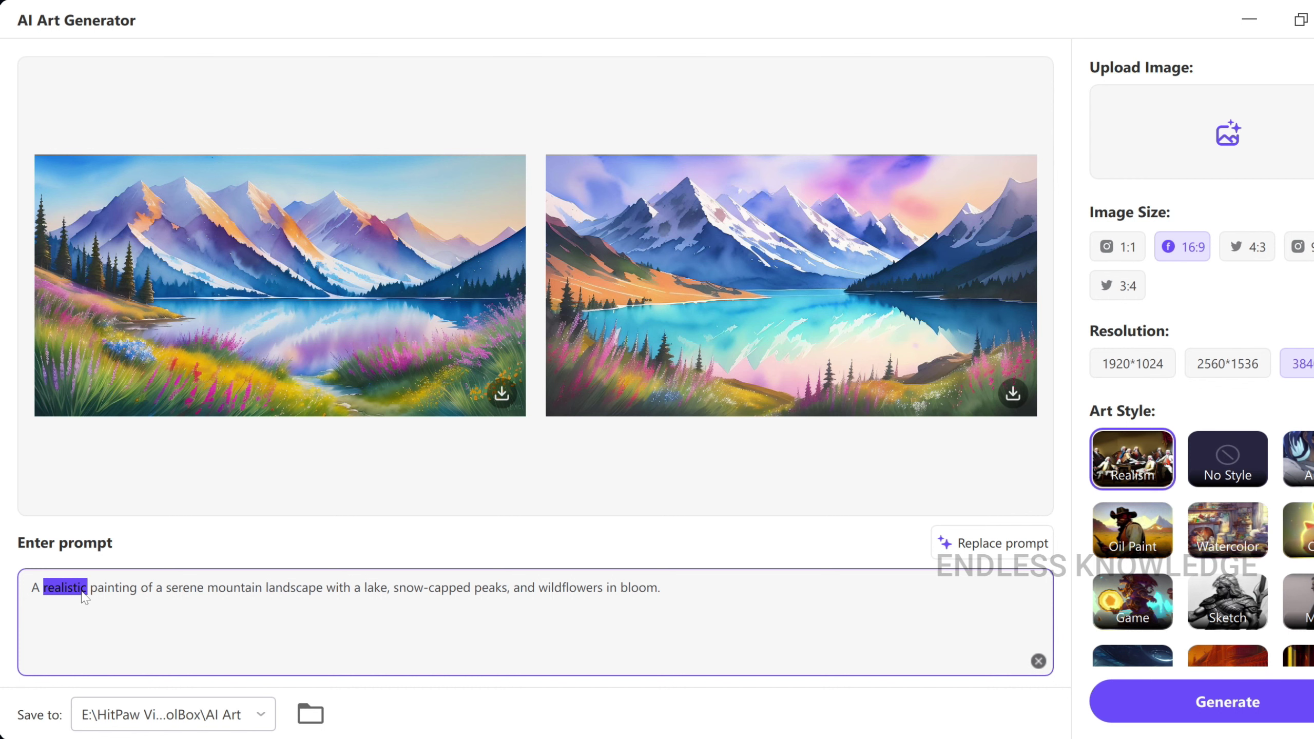
pyautogui.hotkey('ctrl', 'a')
pyautogui.click(78, 589)
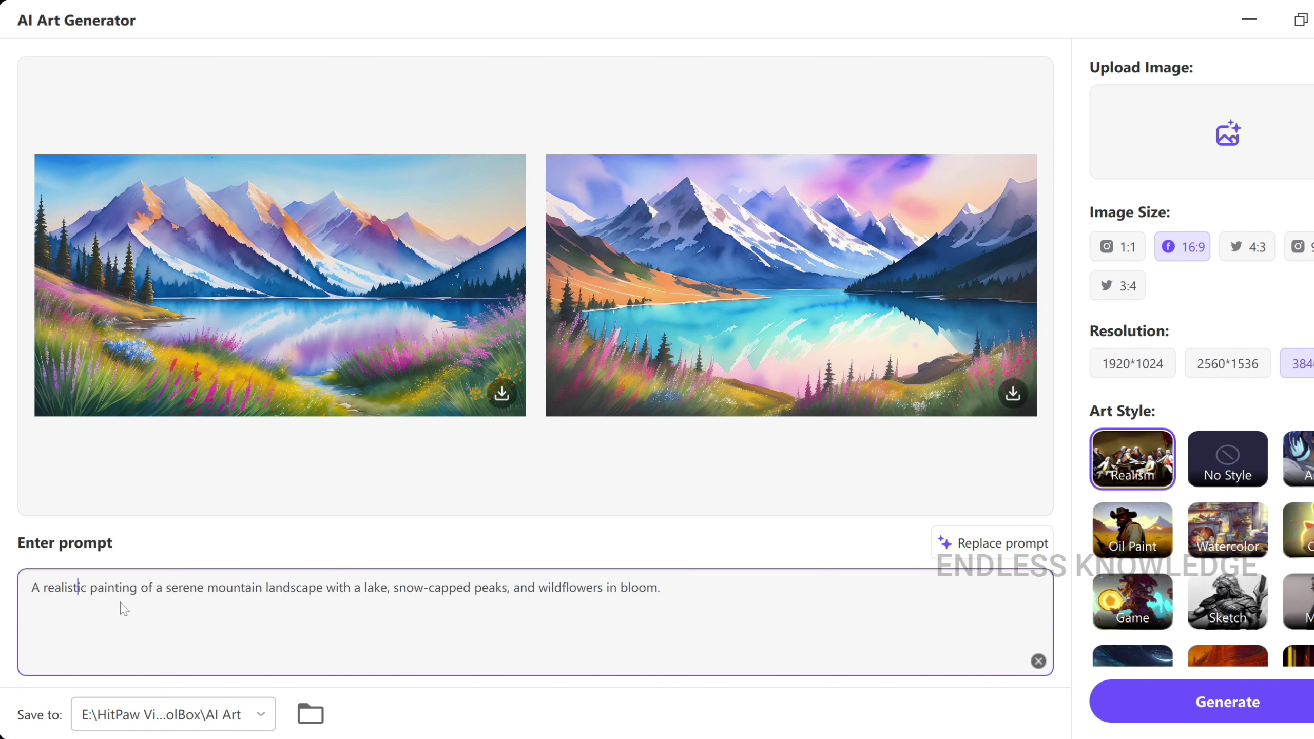
pyautogui.click(1185, 699)
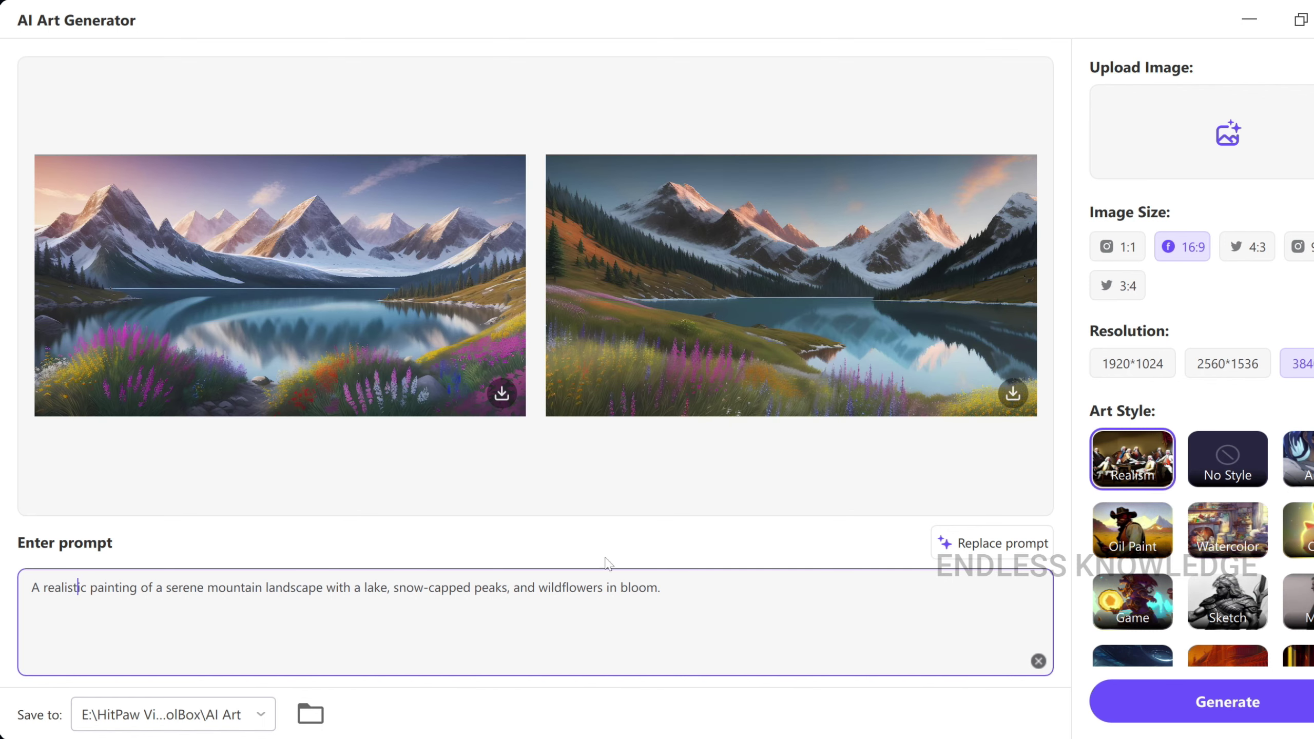
pyautogui.click(349, 342)
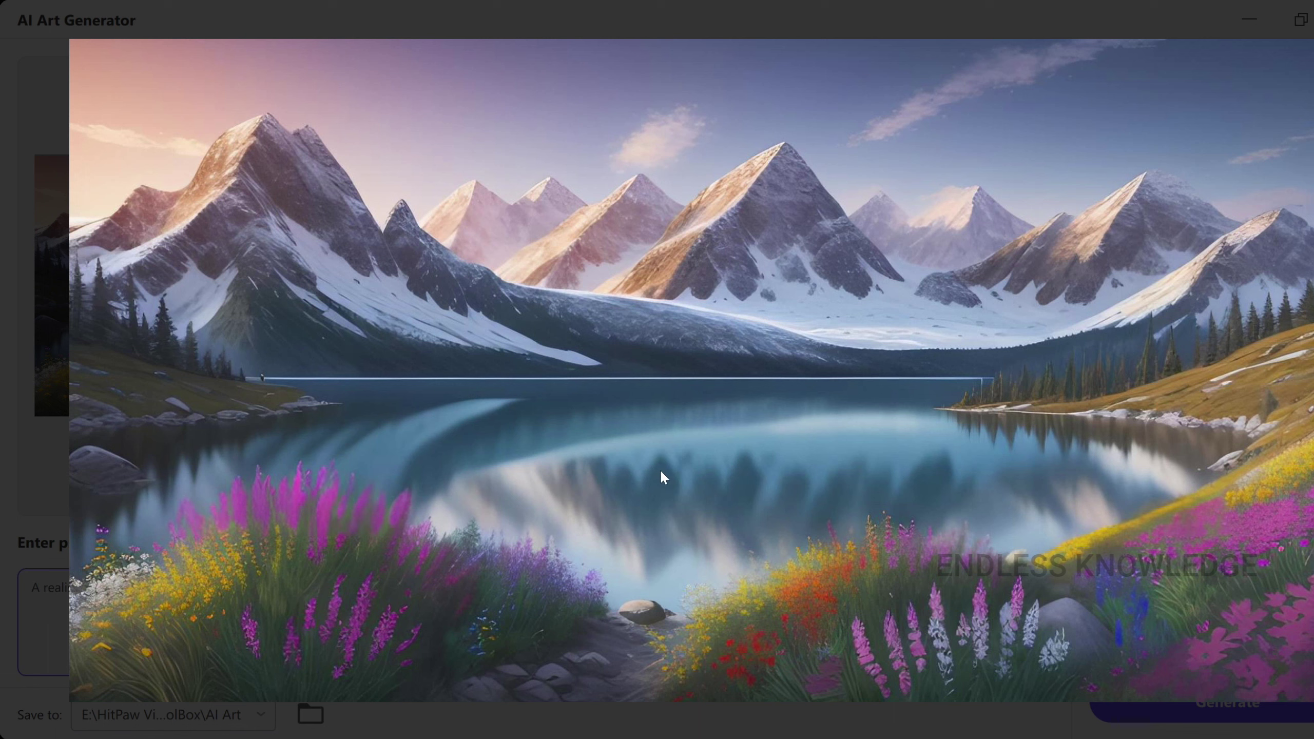
pyautogui.click(619, 474)
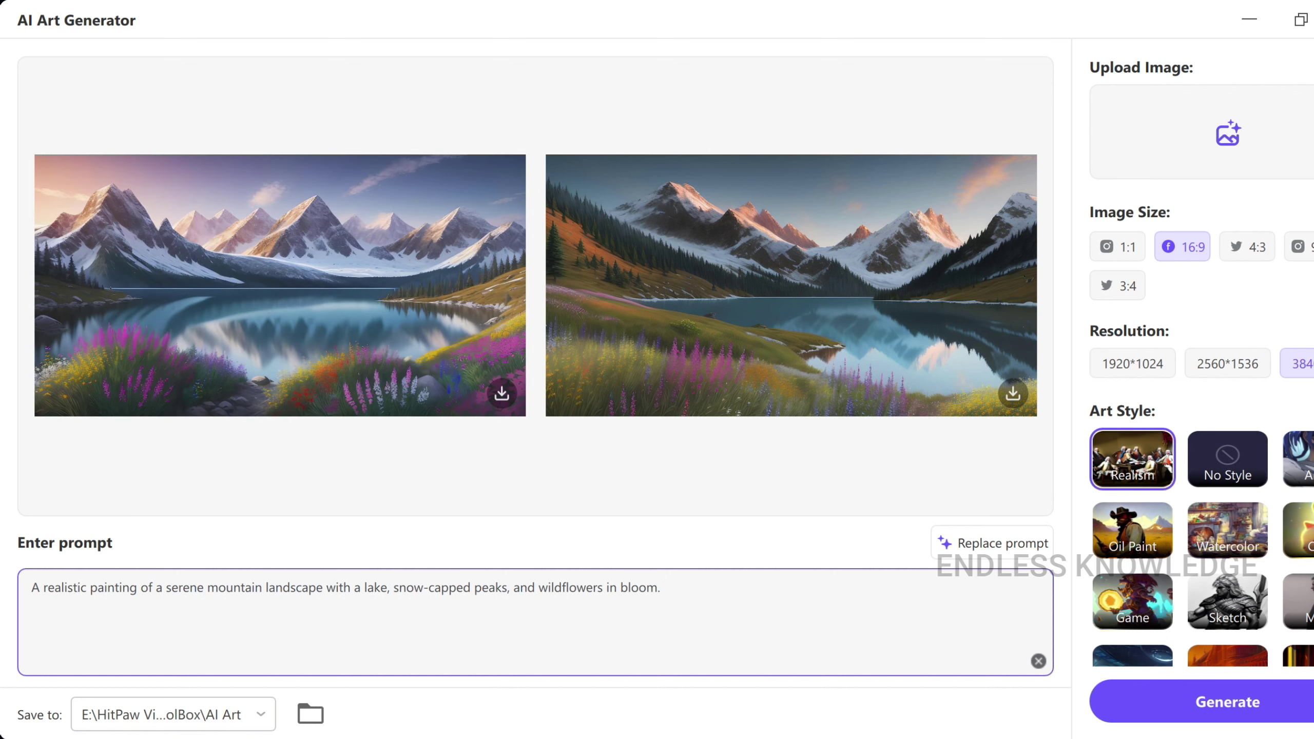
# Download the left landscape image and edit the prompt to describe a collage of leaves.
pyautogui.click(498, 394)
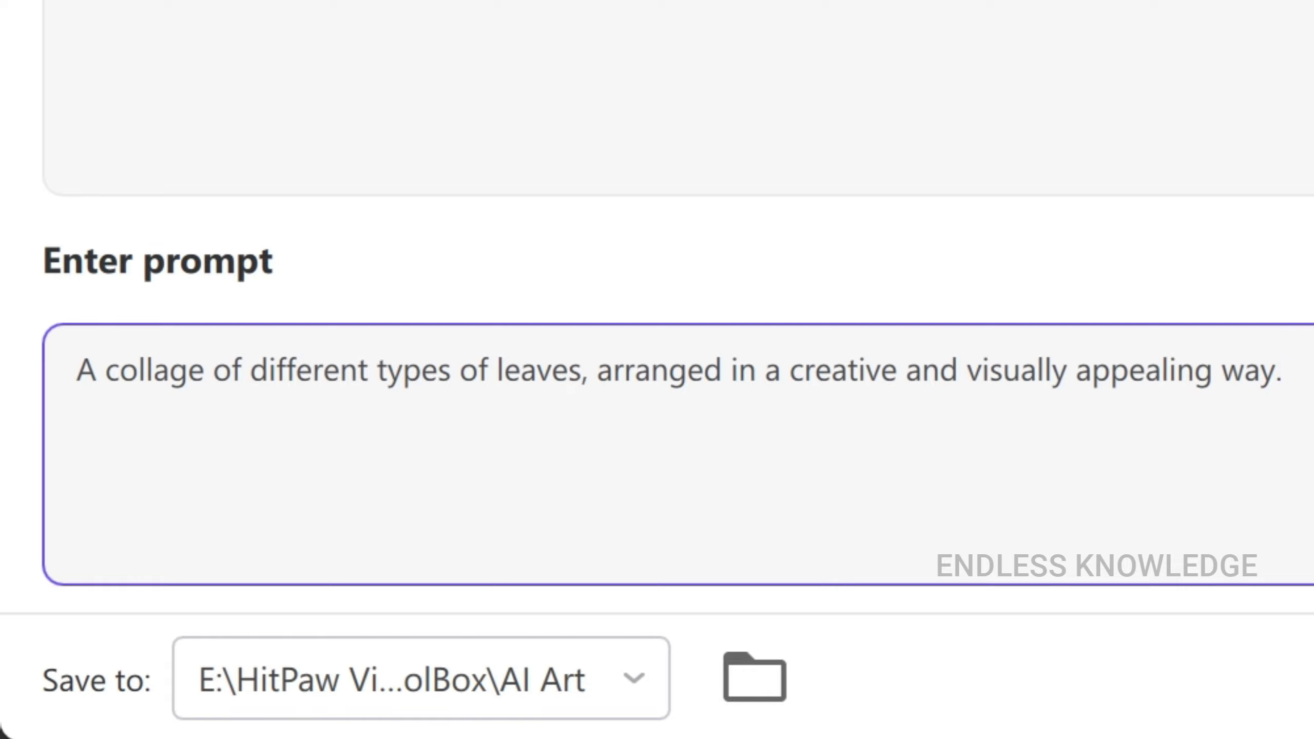
pyautogui.moveTo(1282, 369); pyautogui.dragTo(170, 369)
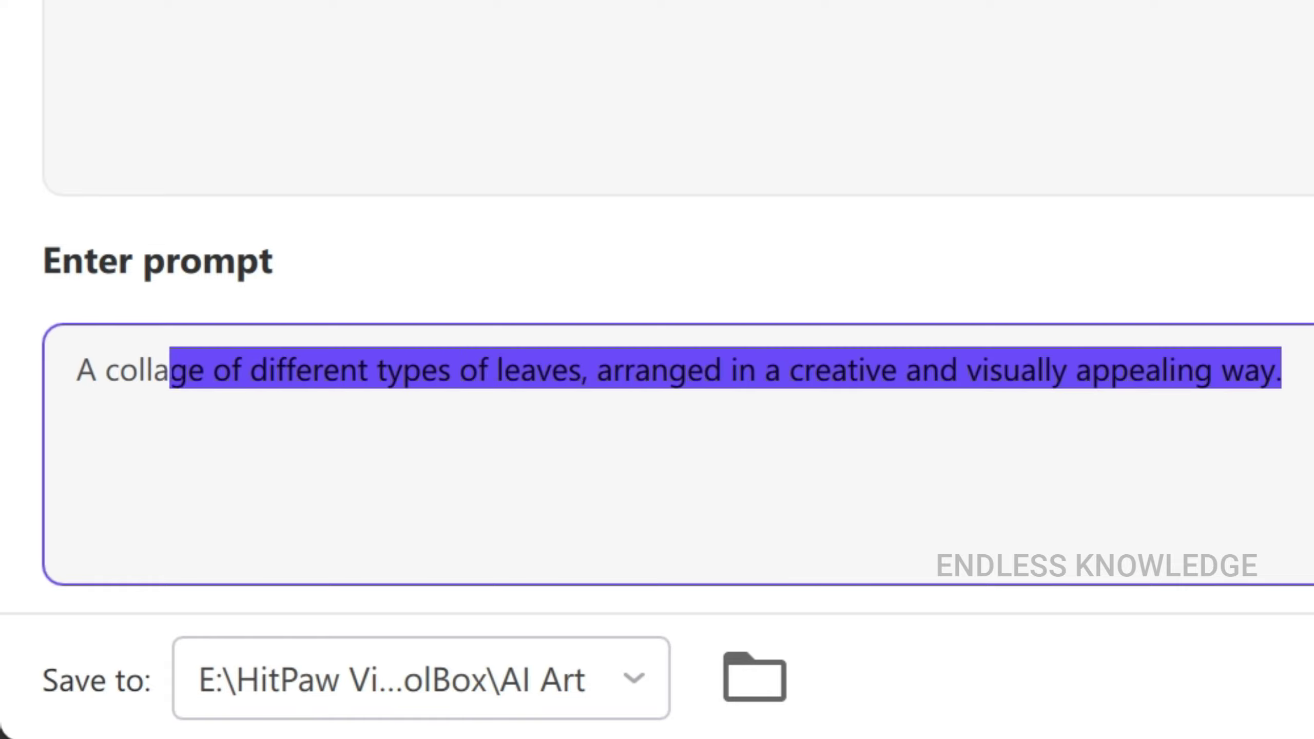
pyautogui.click(1283, 369)
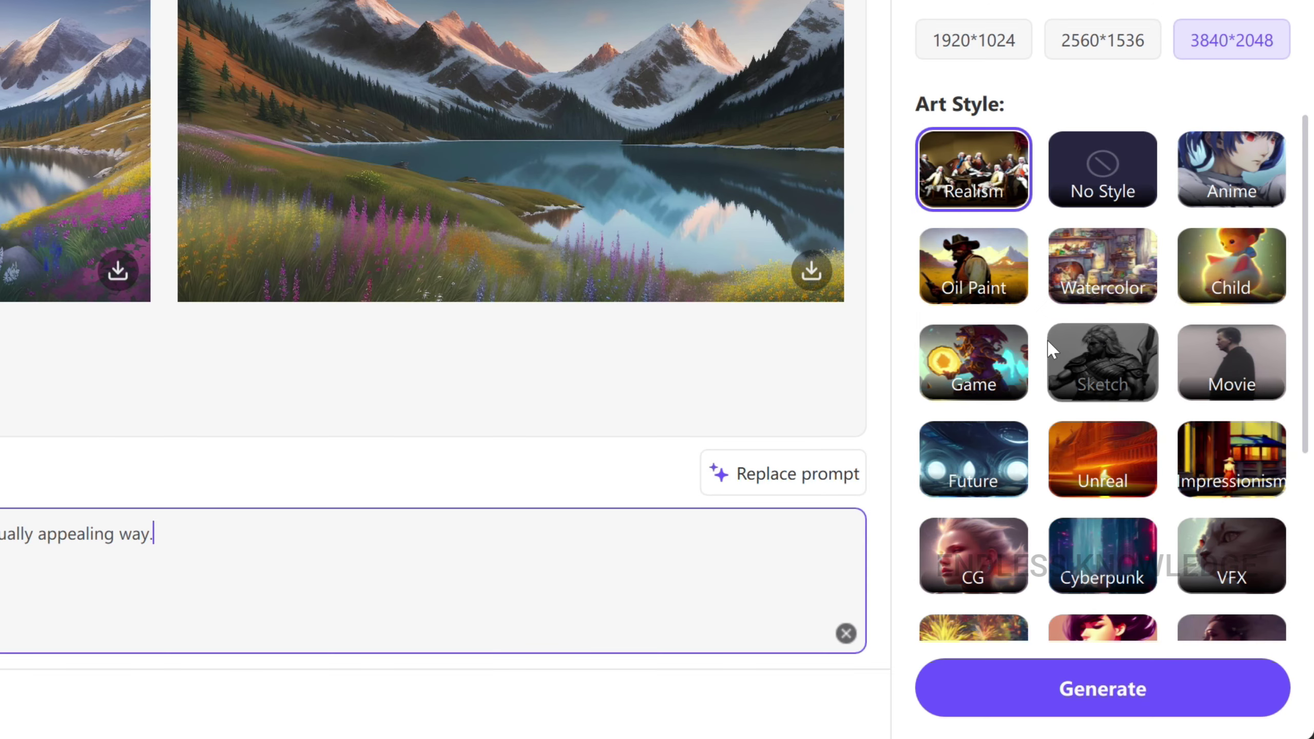
# Choose CG style and 2560*1536 resolution, then generate the leaf collage.
pyautogui.scroll(-4, 1048, 346)
pyautogui.click(951, 369)
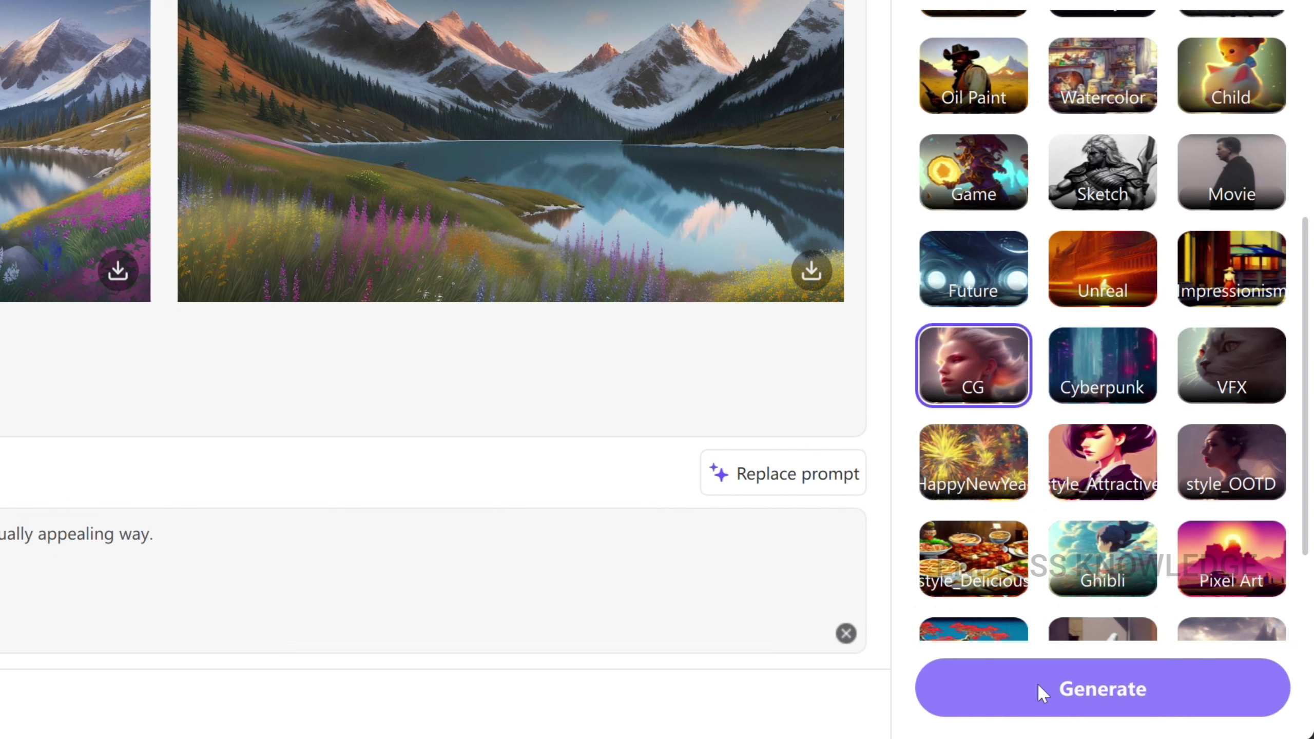
pyautogui.scroll(8, 1046, 239)
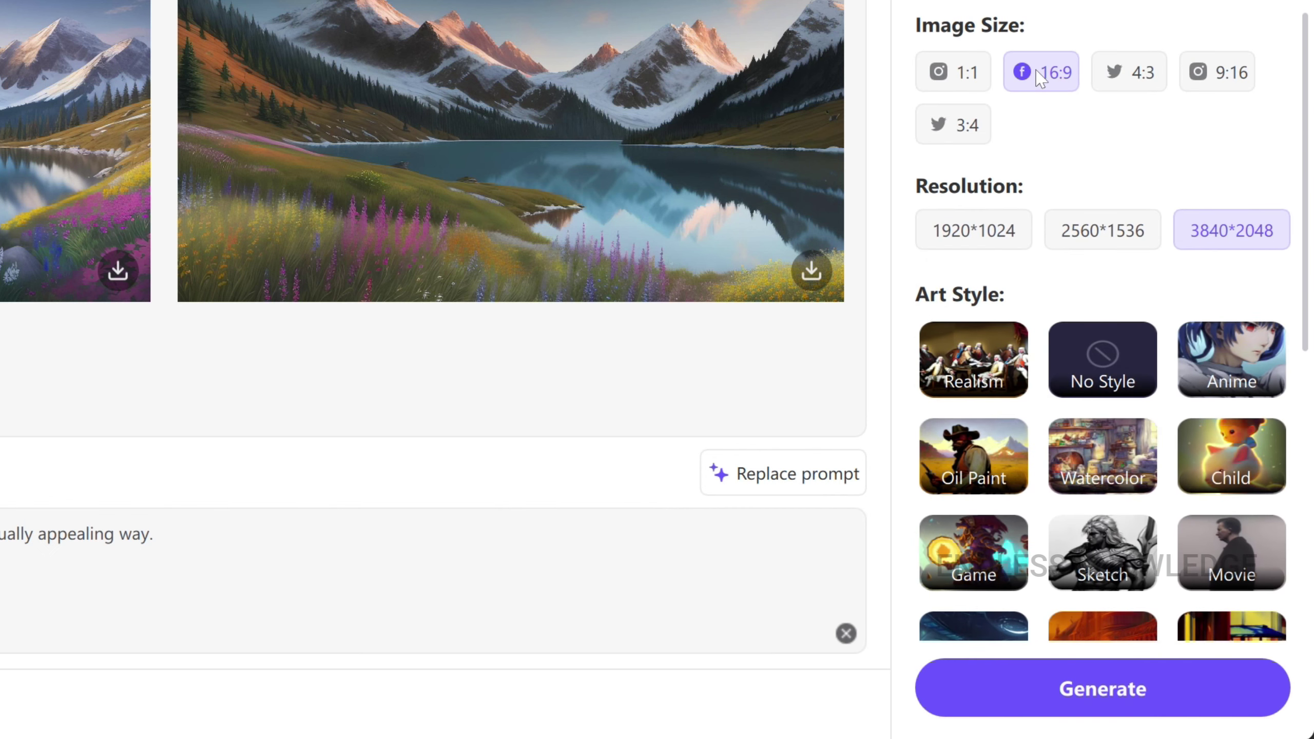
pyautogui.click(1121, 235)
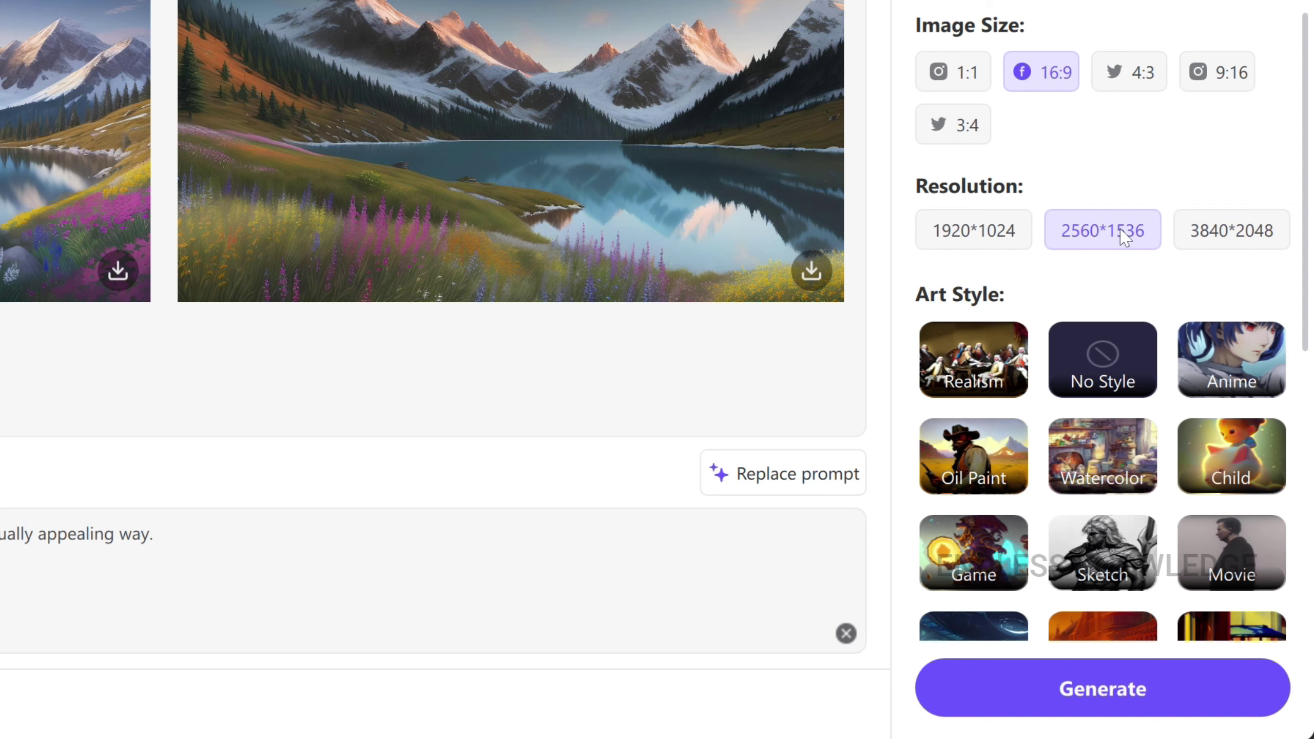
pyautogui.click(1068, 707)
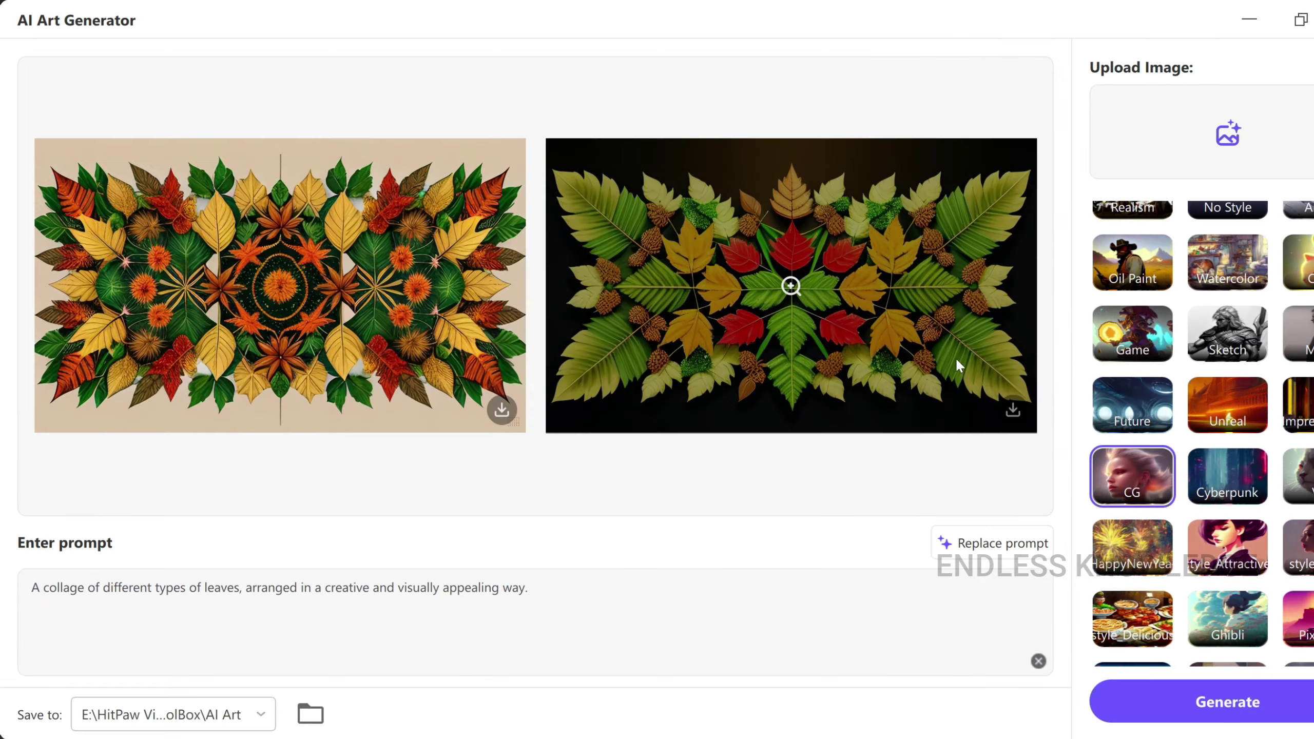
# Preview and download the right leaf image, then return to the AI Art Generator.
pyautogui.click(957, 362)
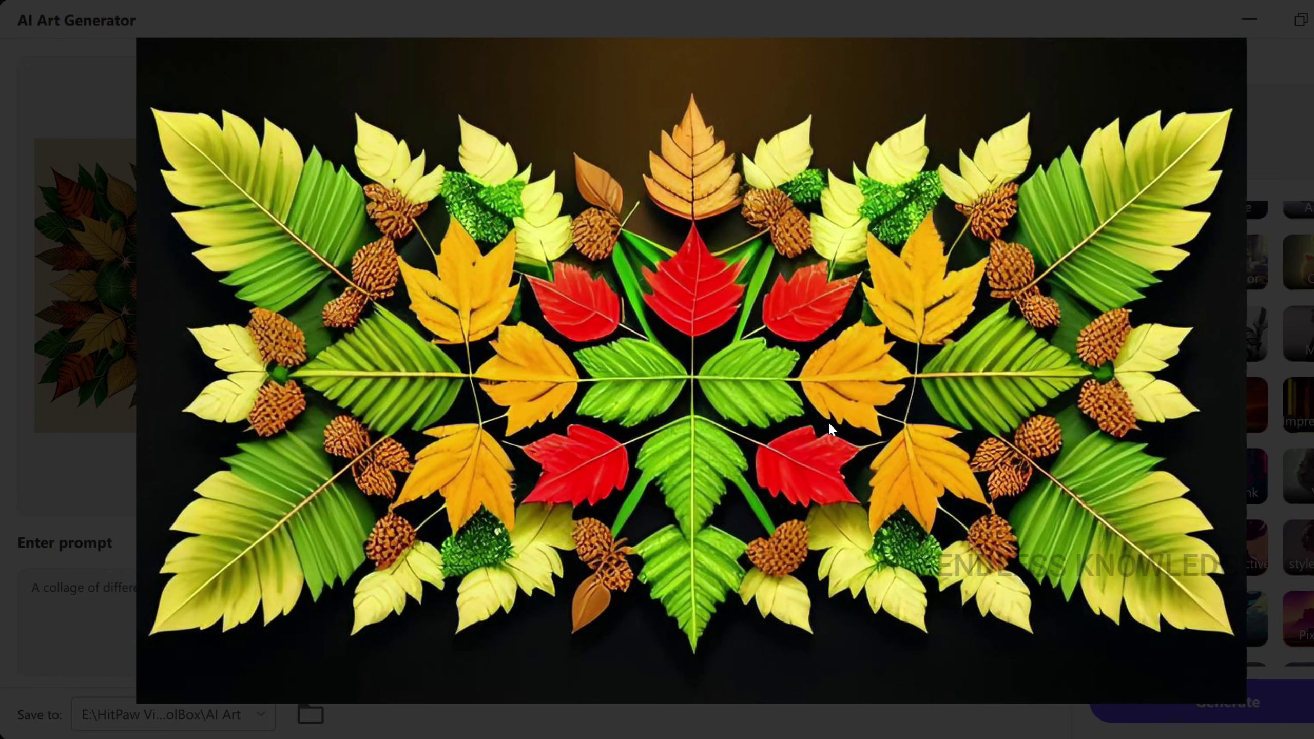
pyautogui.click(914, 432)
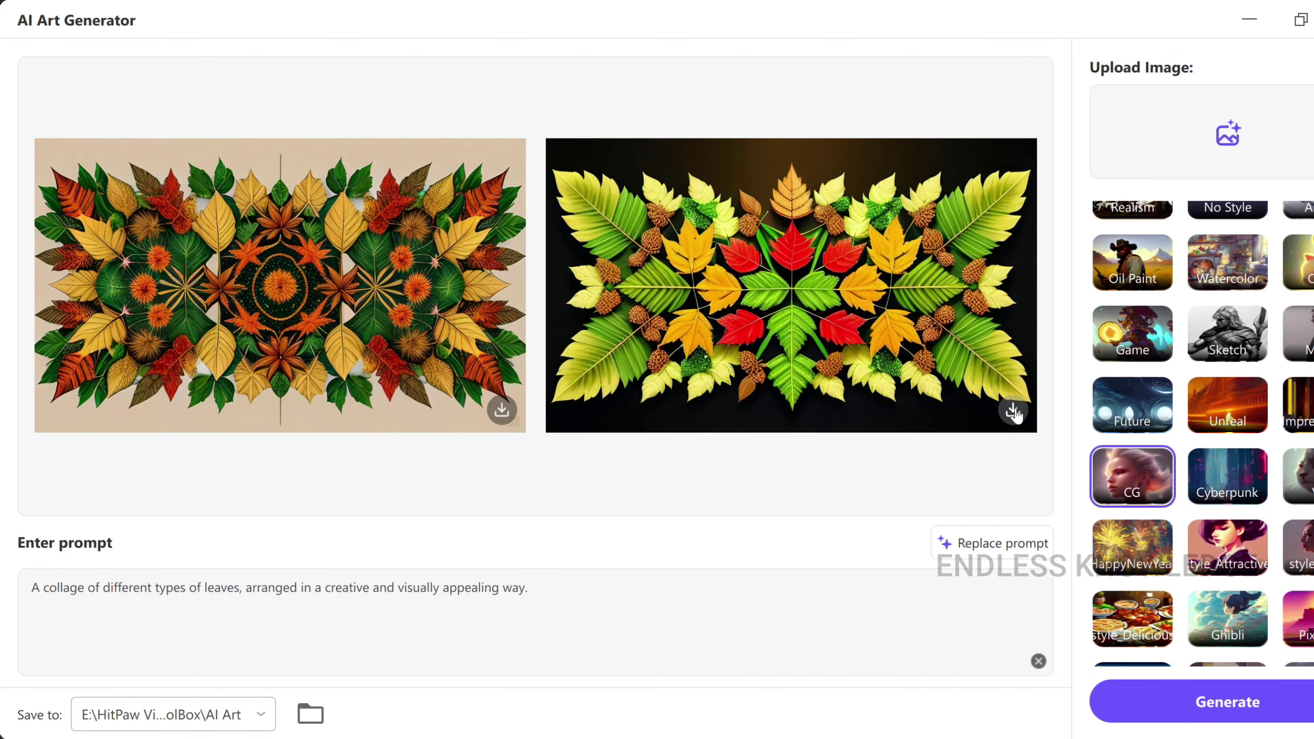
pyautogui.click(1138, 505)
pyautogui.scroll(5, 1138, 505)
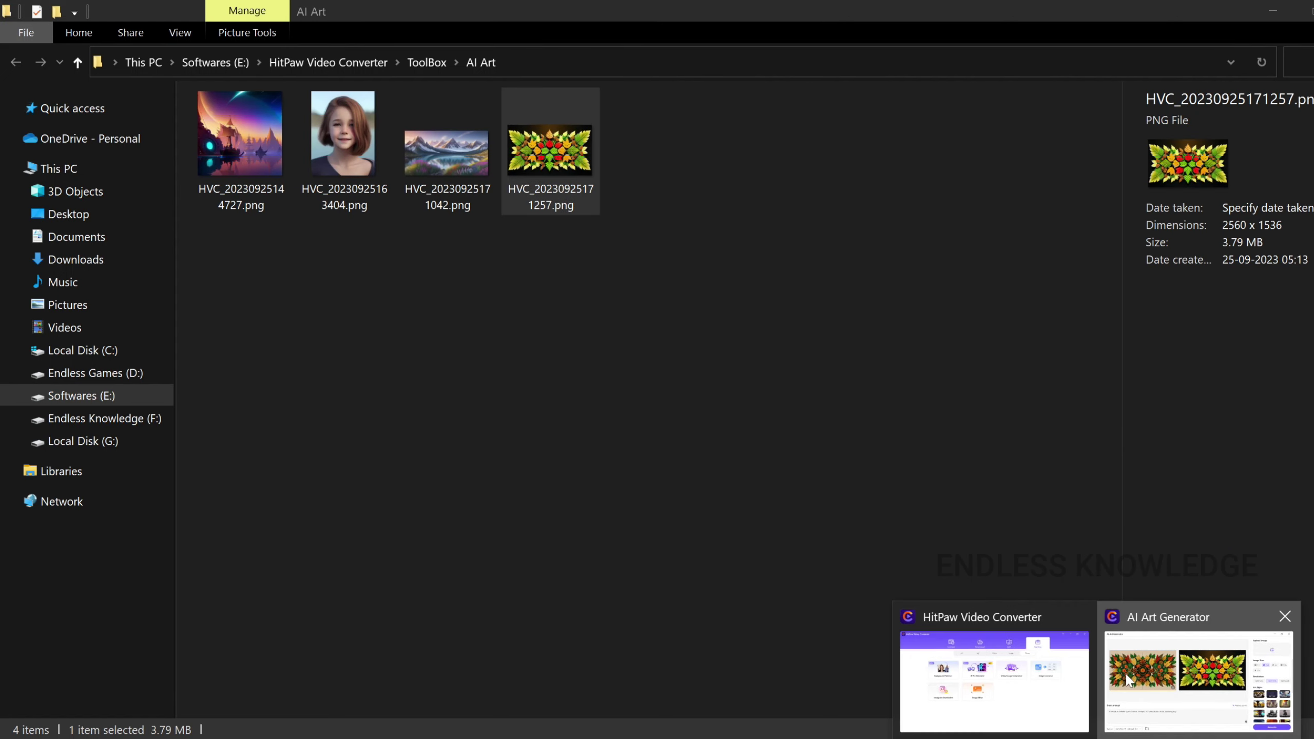
pyautogui.click(1131, 679)
# Regenerate the leaves in Realism style, preview and download the second image.
pyautogui.click(1135, 474)
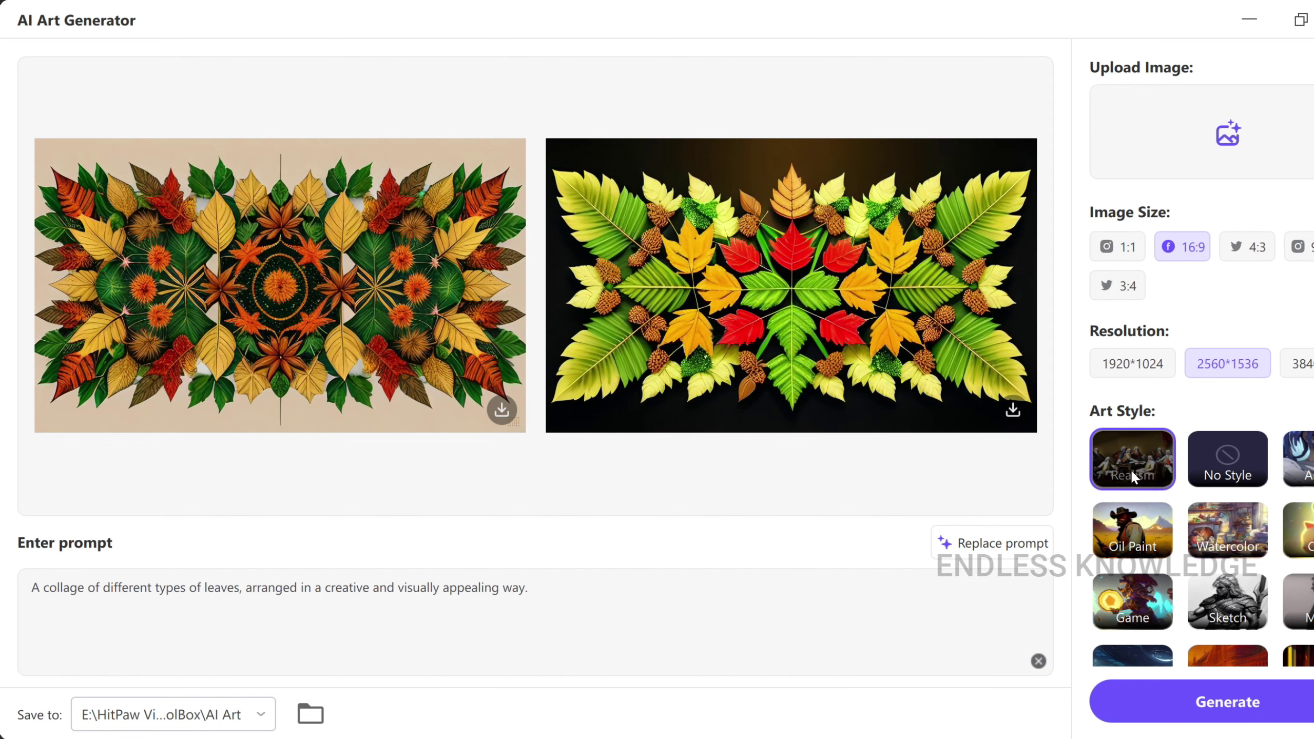
pyautogui.click(1191, 721)
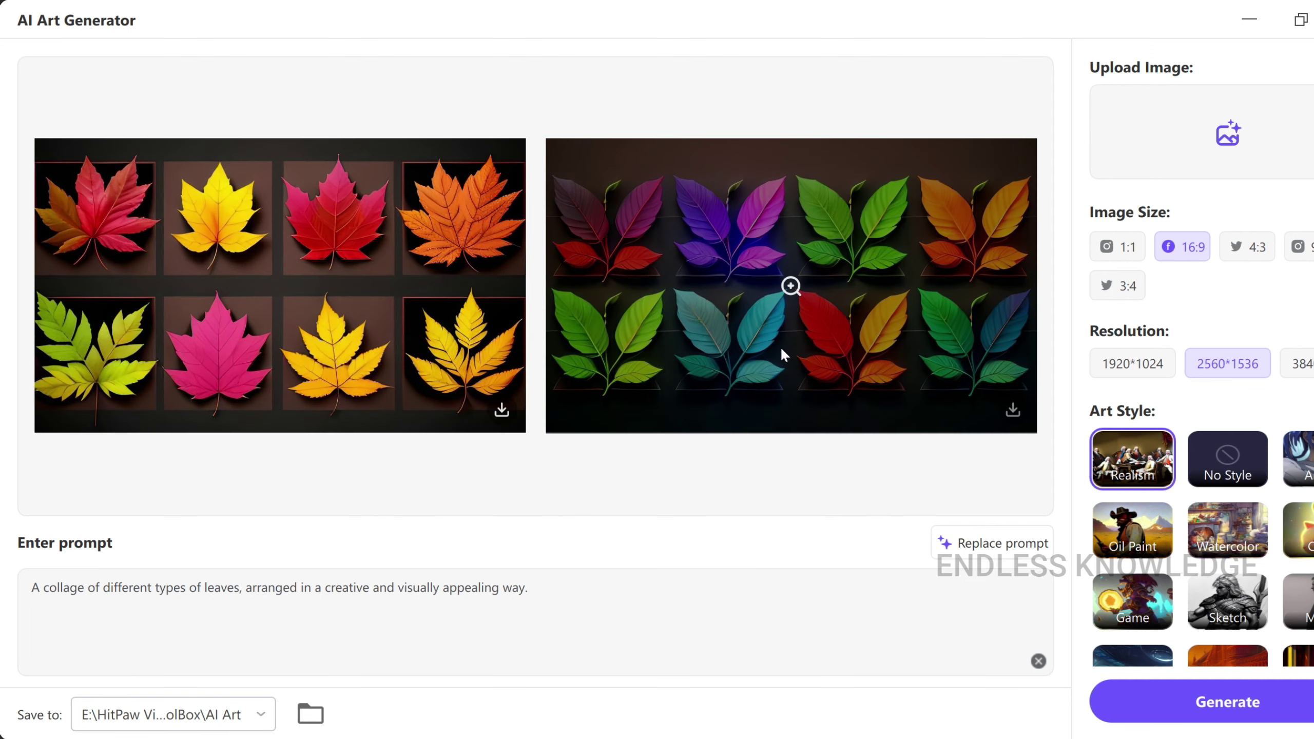
pyautogui.click(781, 354)
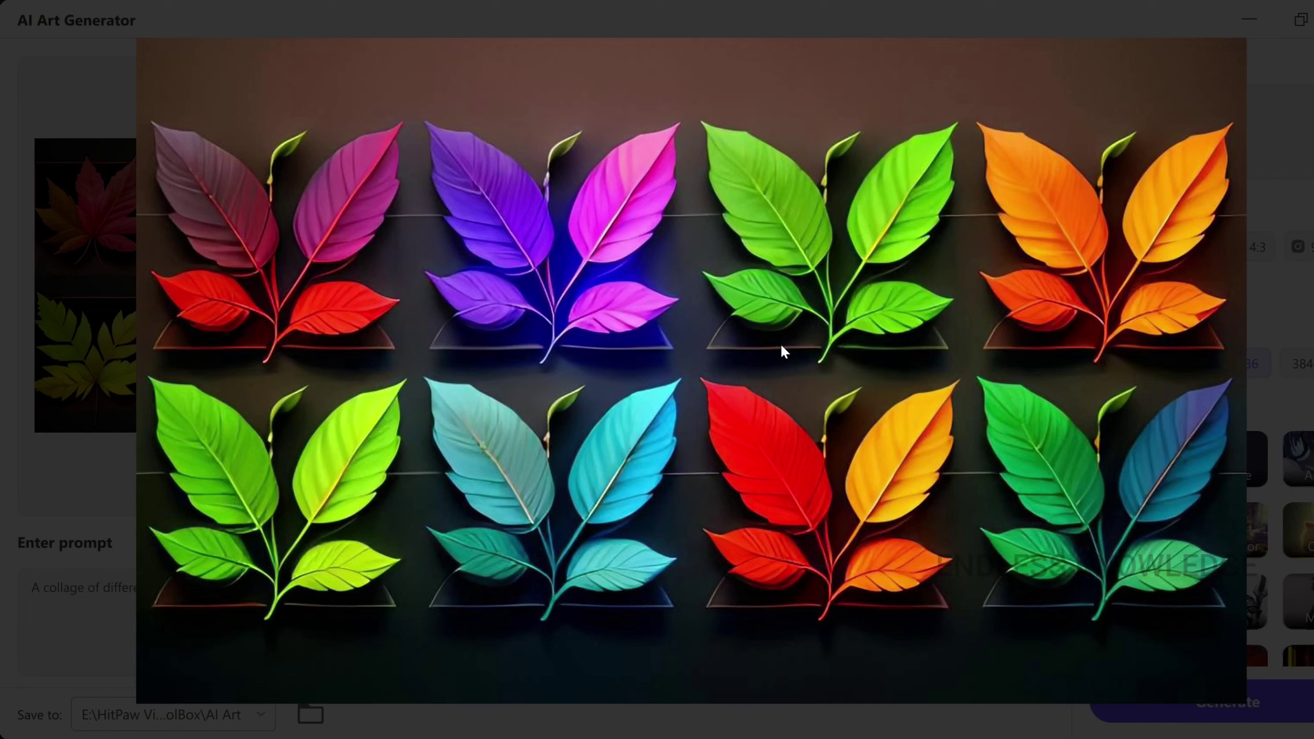
pyautogui.click(780, 343)
pyautogui.click(1013, 410)
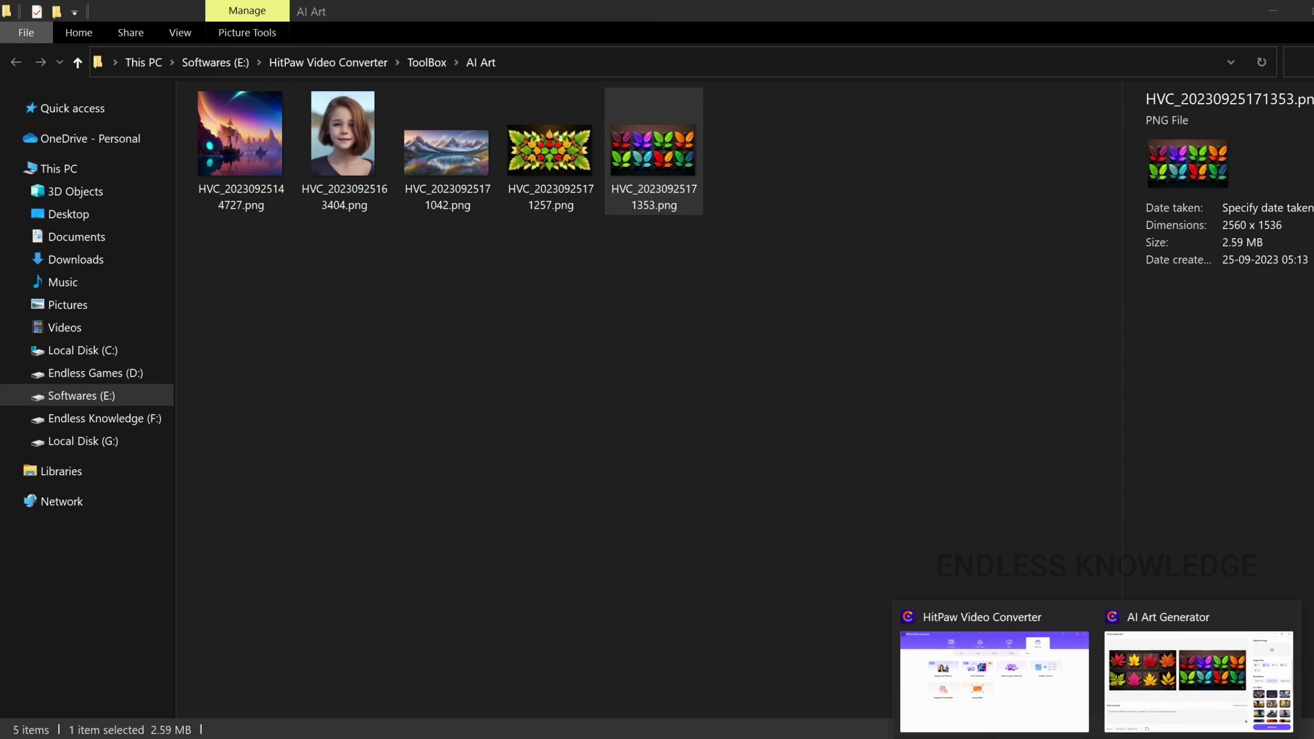
pyautogui.click(1199, 678)
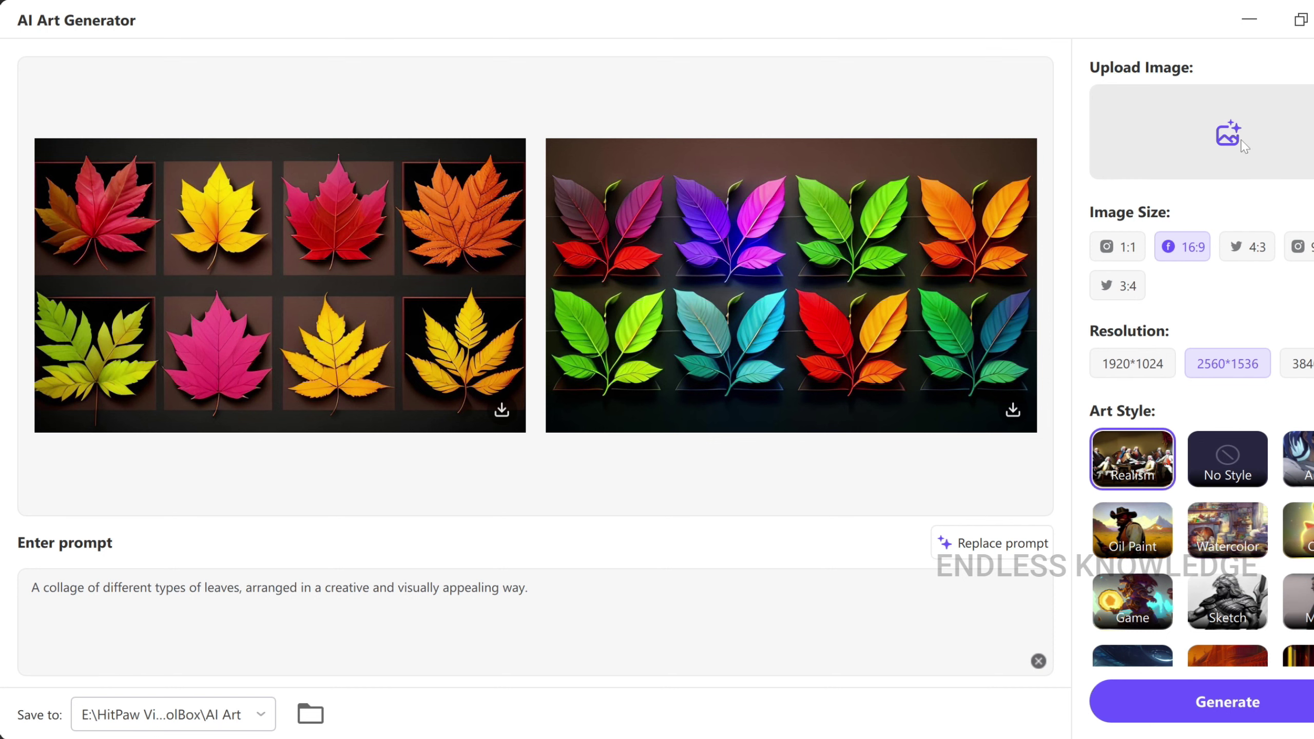
# Upload the portrait of the woman in red as the reference image.
pyautogui.click(1242, 143)
pyautogui.scroll(-2, 474, 207)
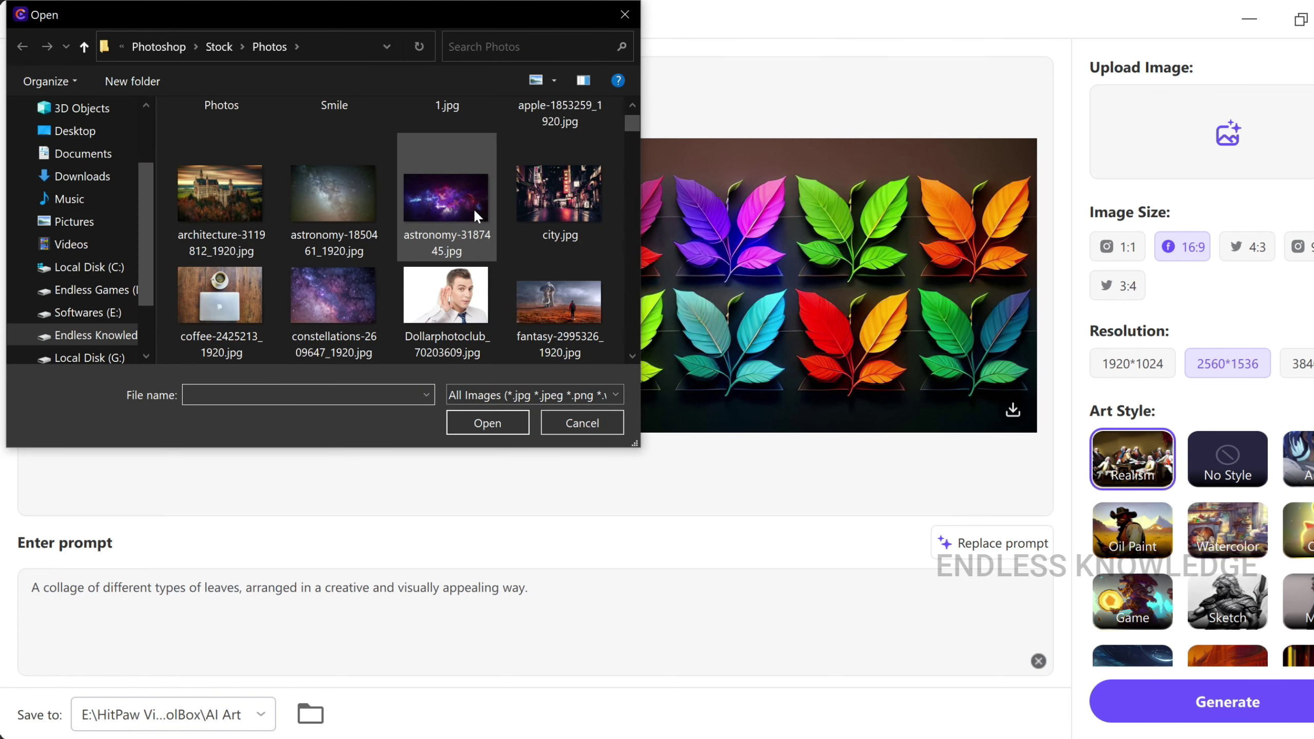
pyautogui.scroll(-6, 473, 207)
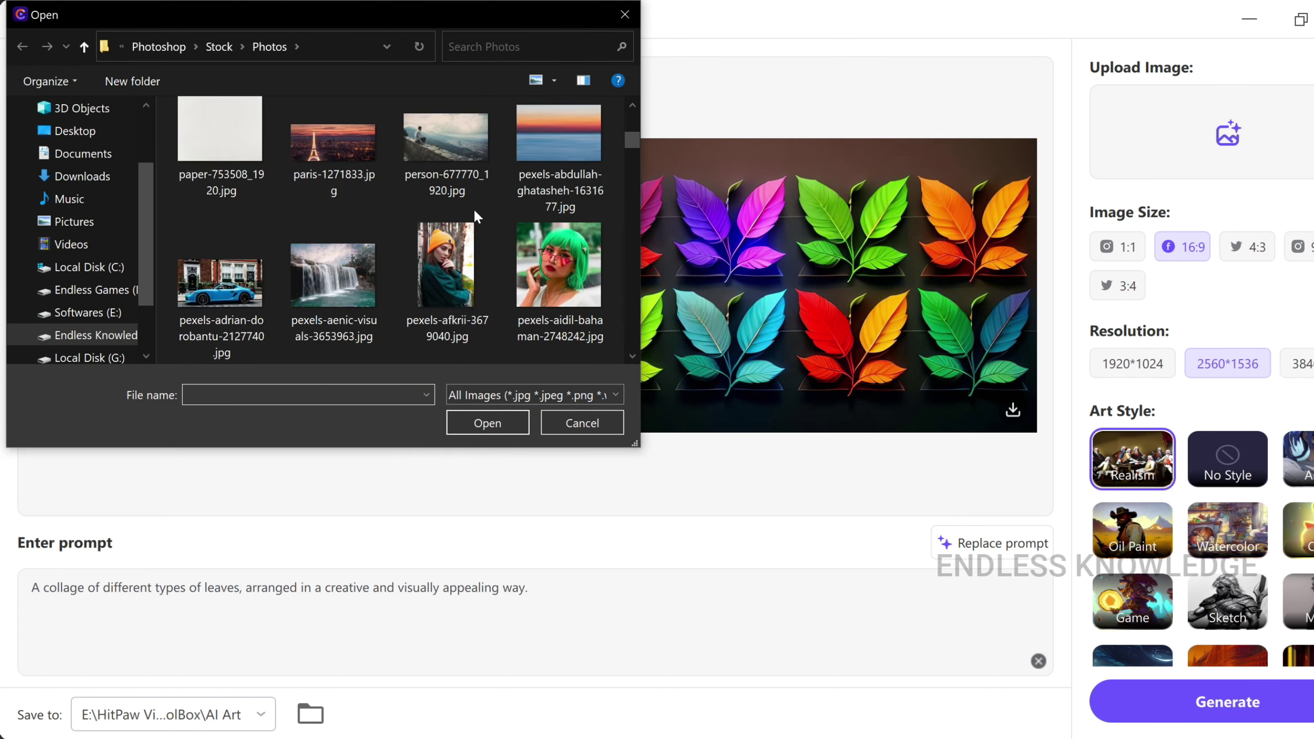
pyautogui.scroll(-8, 473, 207)
pyautogui.click(334, 145)
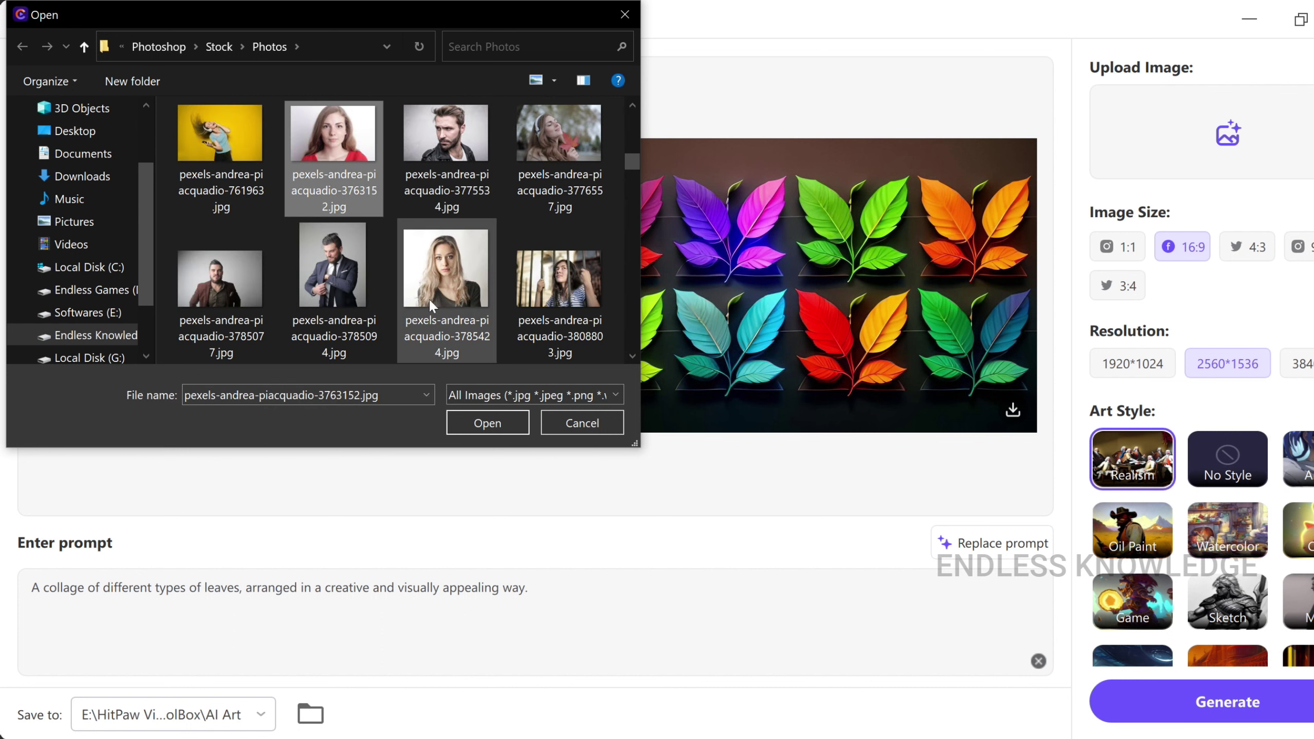
pyautogui.click(491, 424)
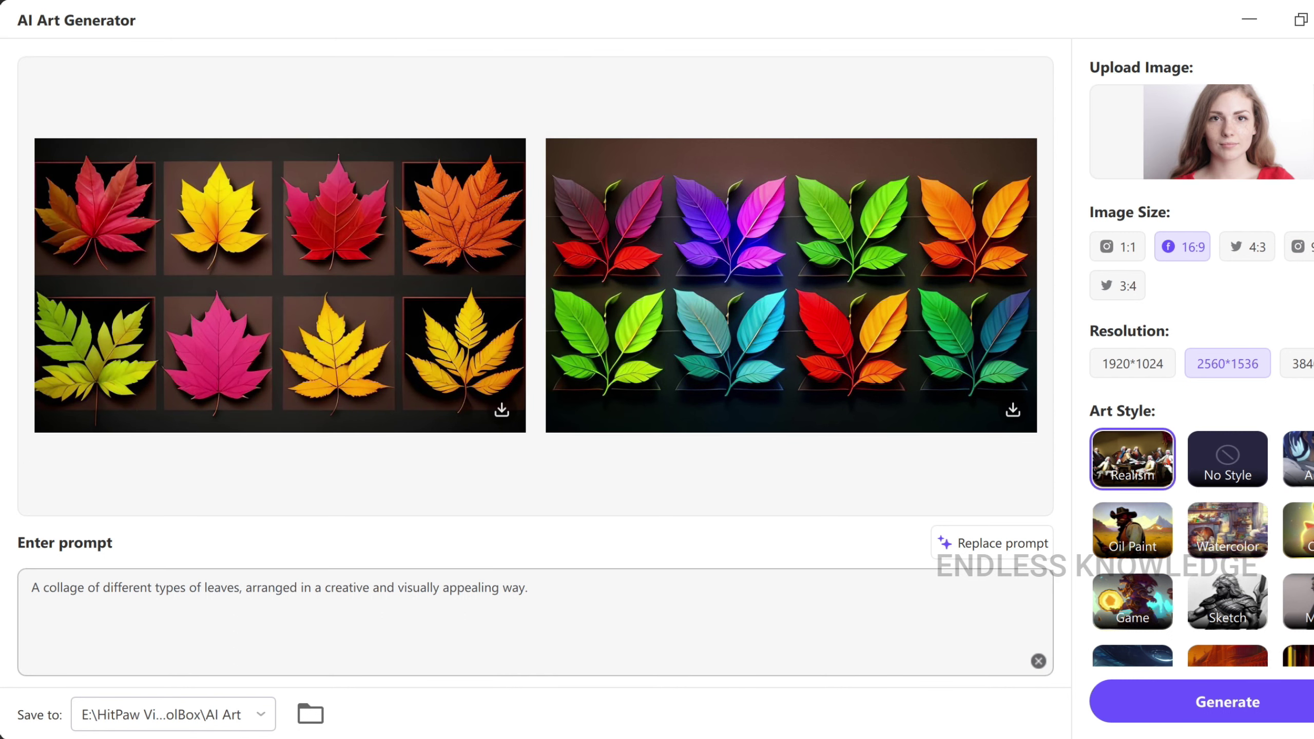
# Replace the prompt with 'child face, happy smile', choose Oil Paint style and generate.
pyautogui.moveTo(527, 588); pyautogui.dragTo(6, 600)
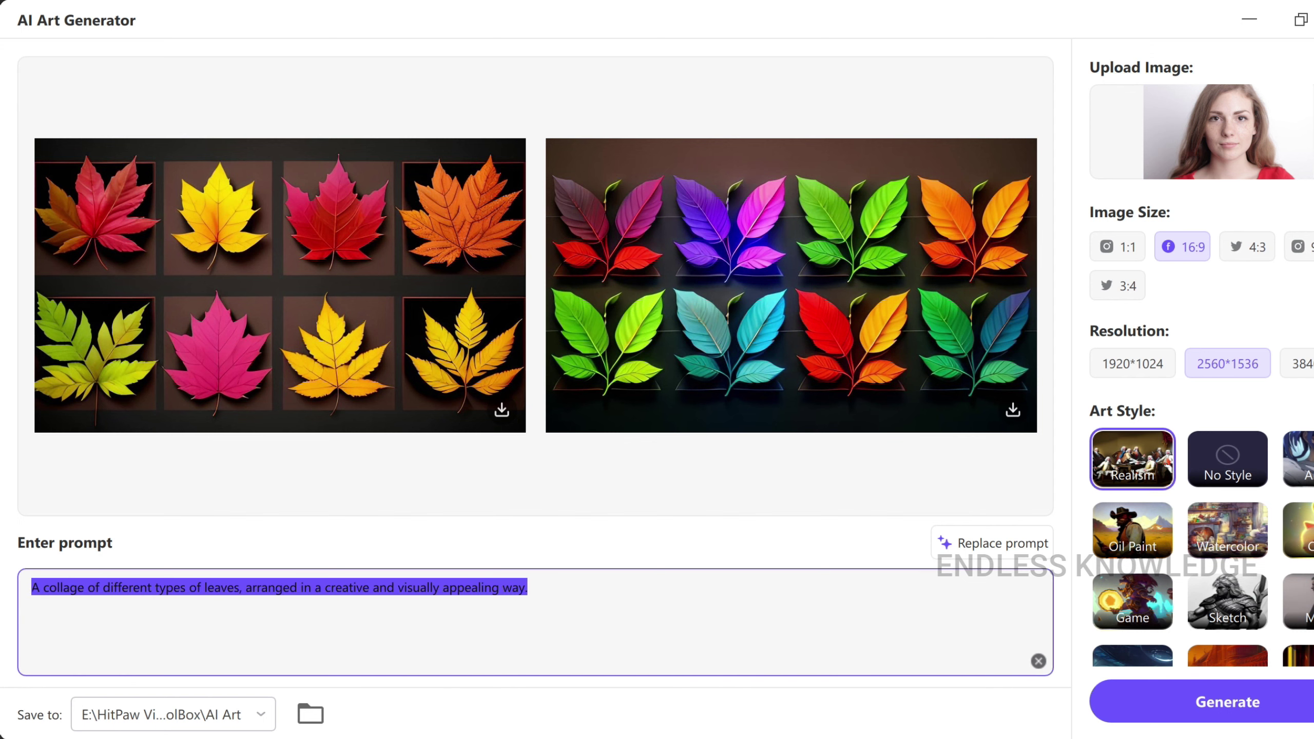
pyautogui.write('ch')
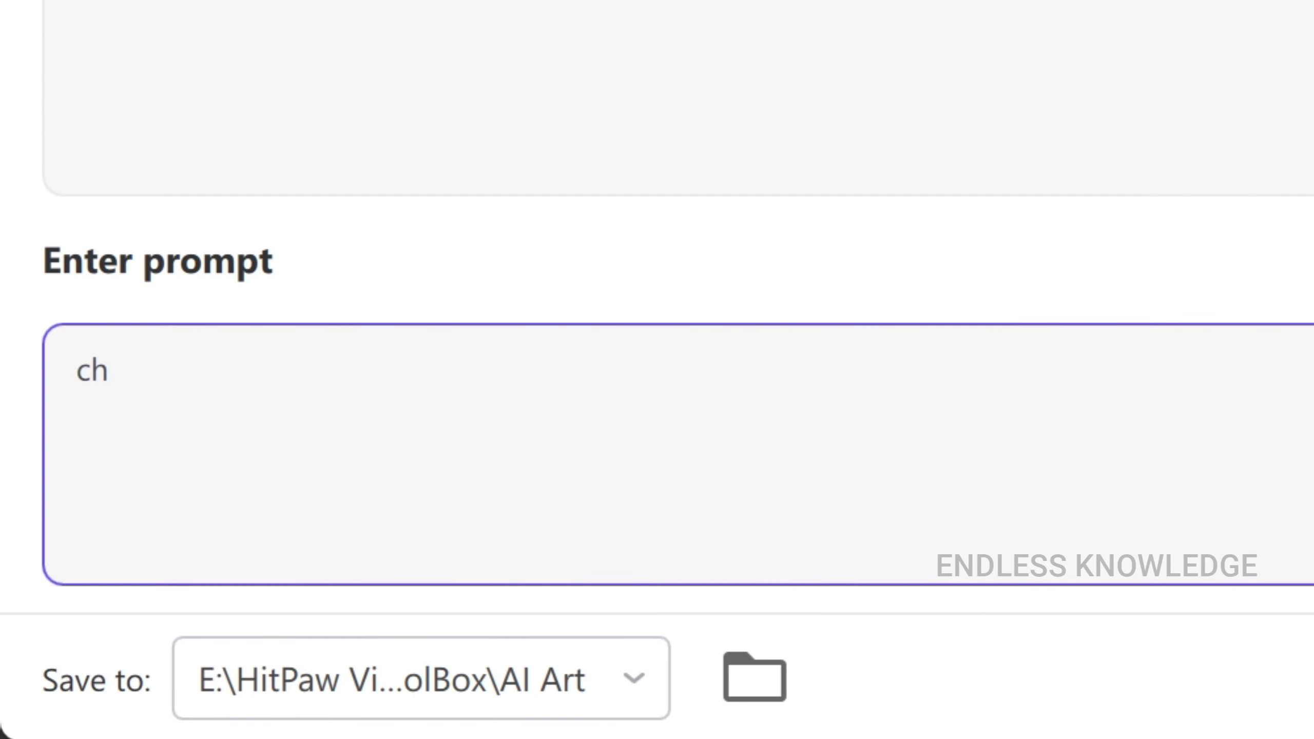
pyautogui.write('ild face')
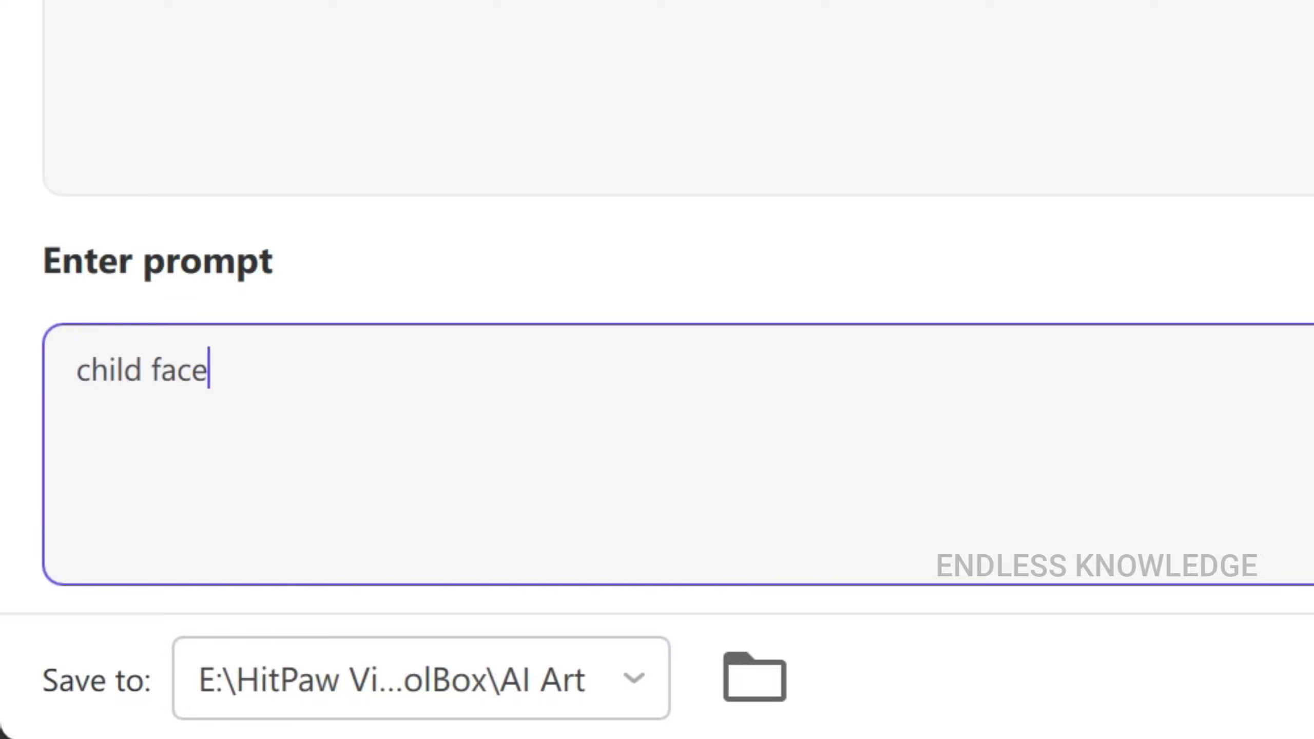
pyautogui.write(', happy smile')
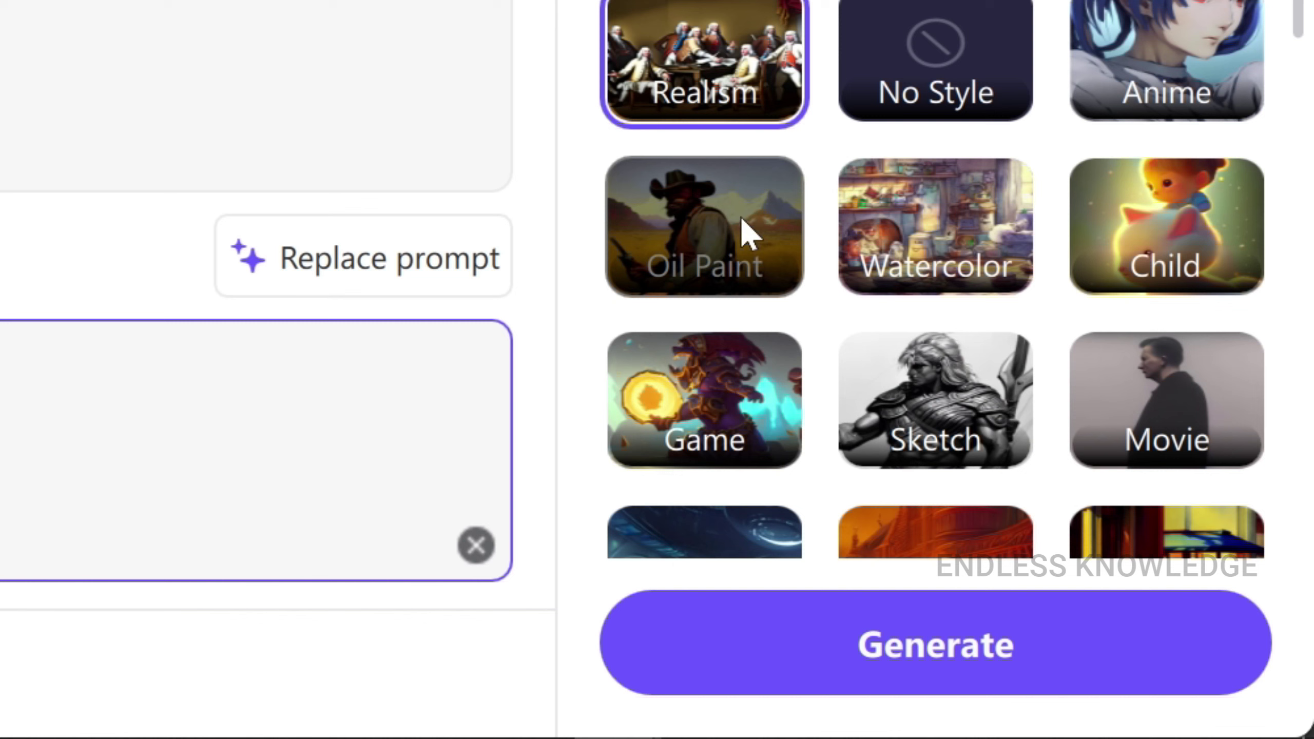
pyautogui.click(682, 231)
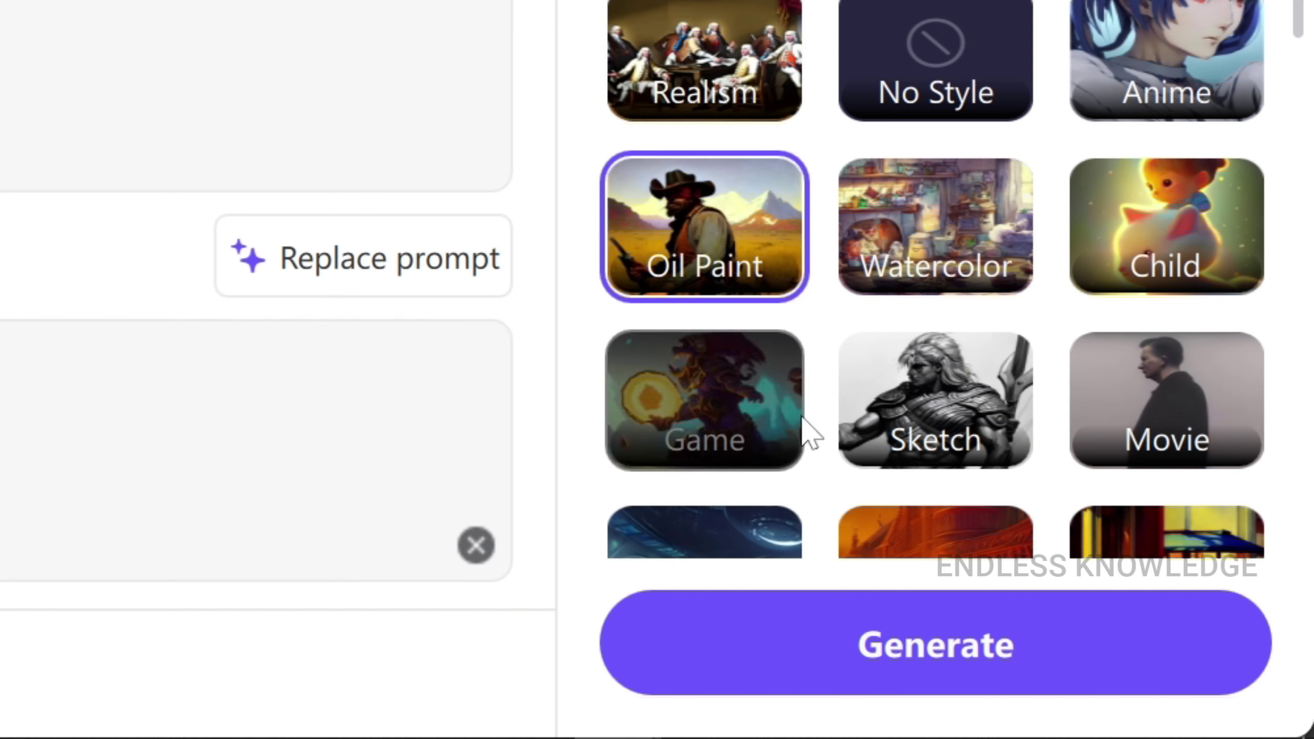
pyautogui.click(913, 668)
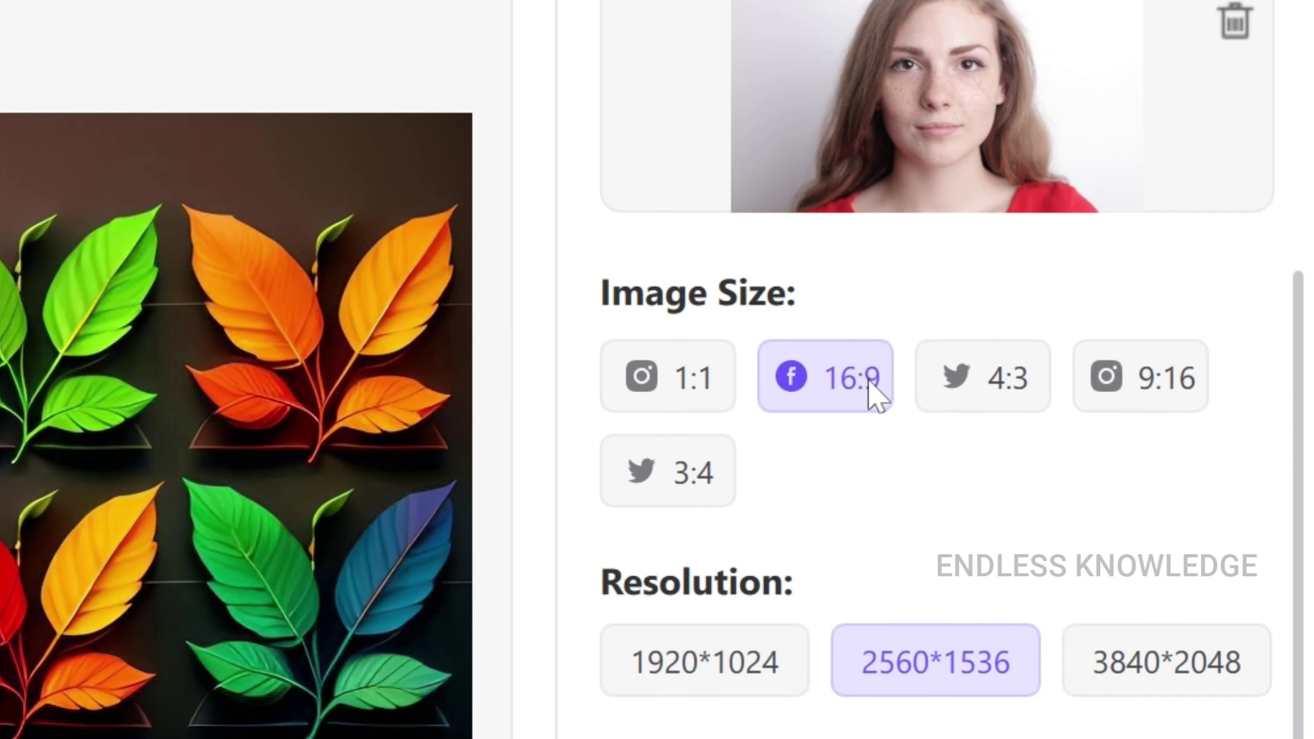
# Try several aspect ratios, settle on 16:9 at 1920*1024, and generate the child portraits.
pyautogui.click(935, 401)
pyautogui.click(833, 403)
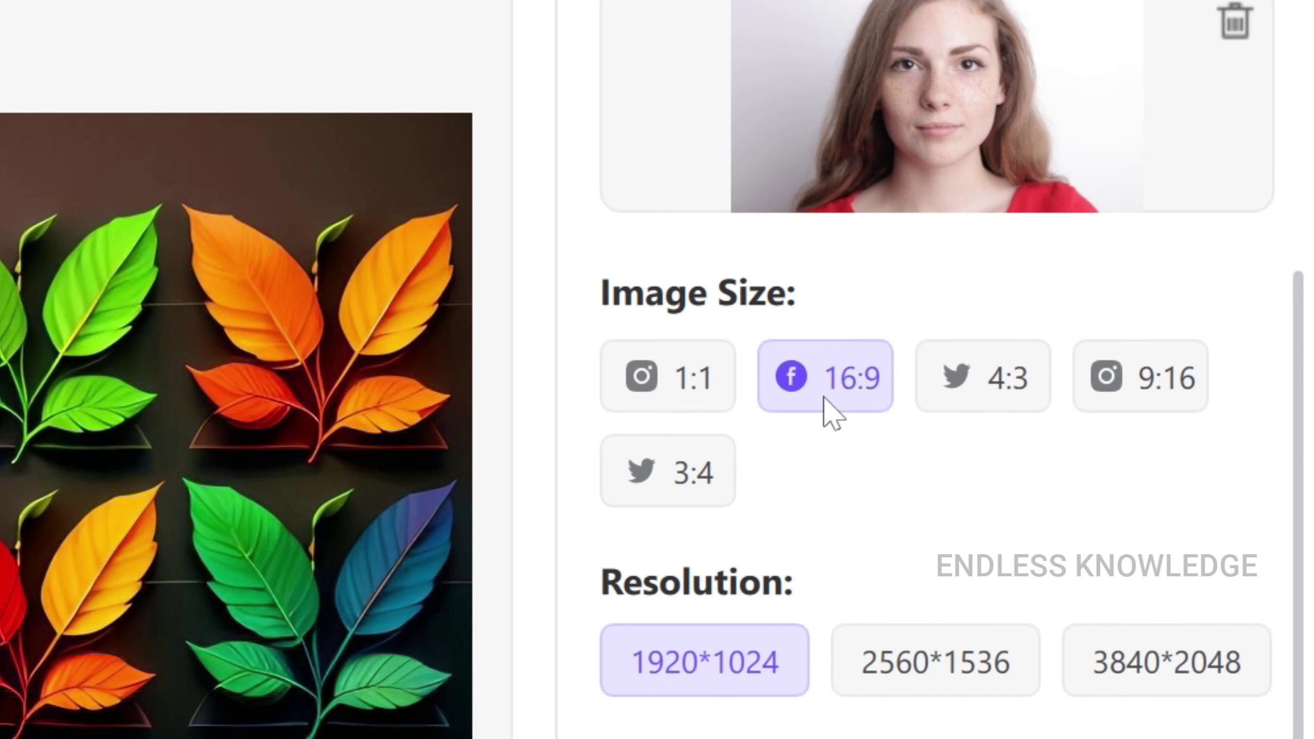
pyautogui.click(693, 469)
pyautogui.click(1146, 399)
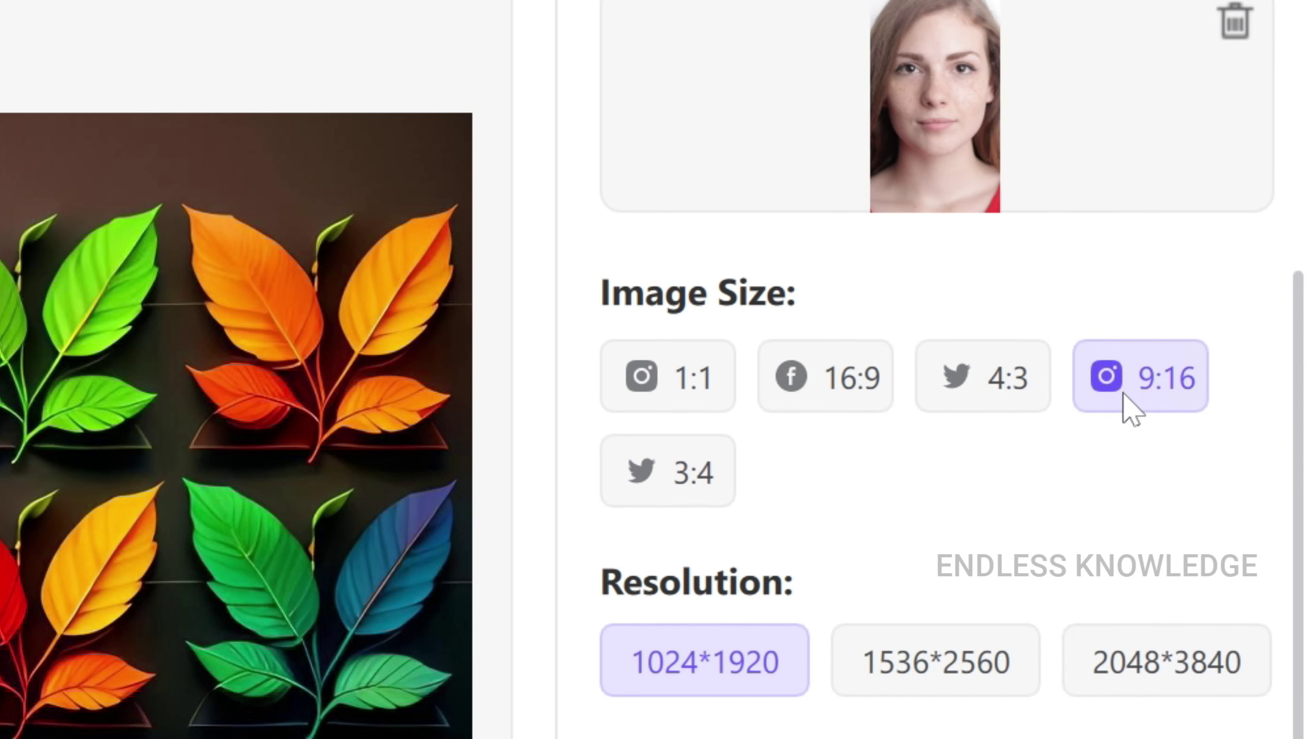
pyautogui.click(1012, 404)
pyautogui.click(833, 409)
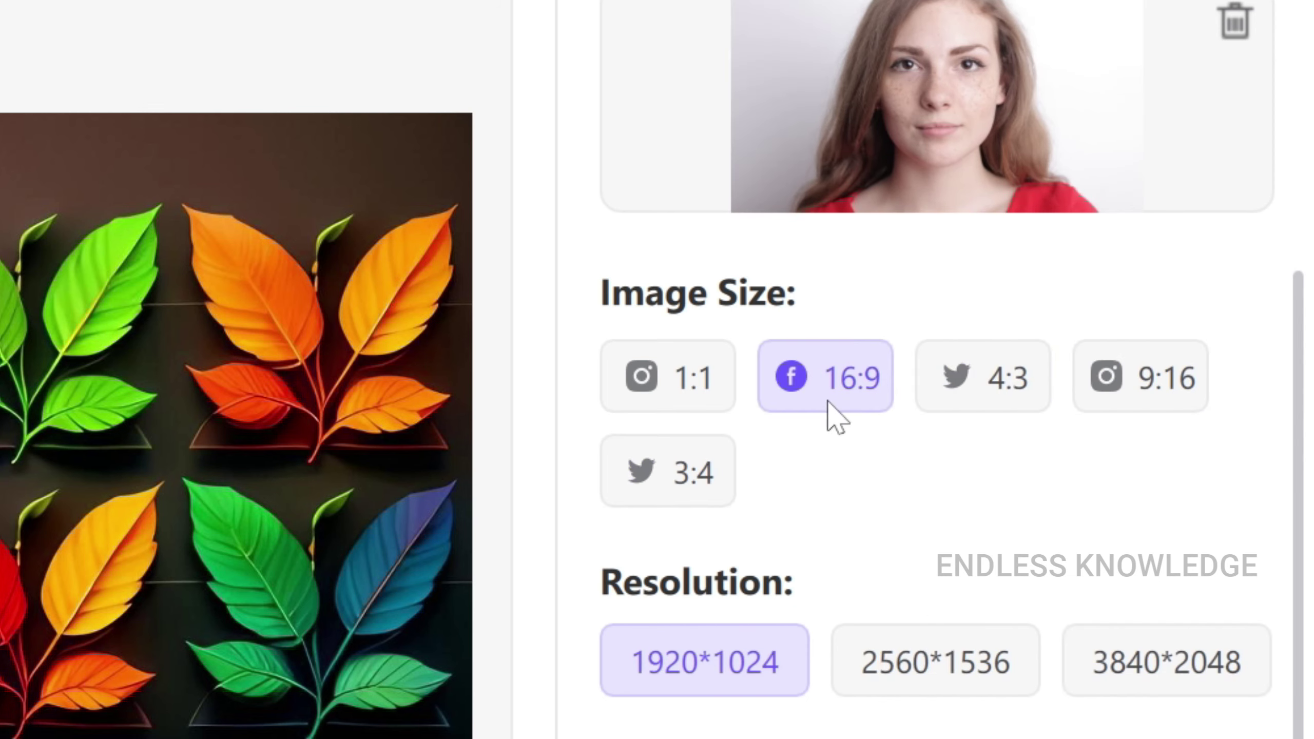
pyautogui.click(711, 376)
pyautogui.click(830, 383)
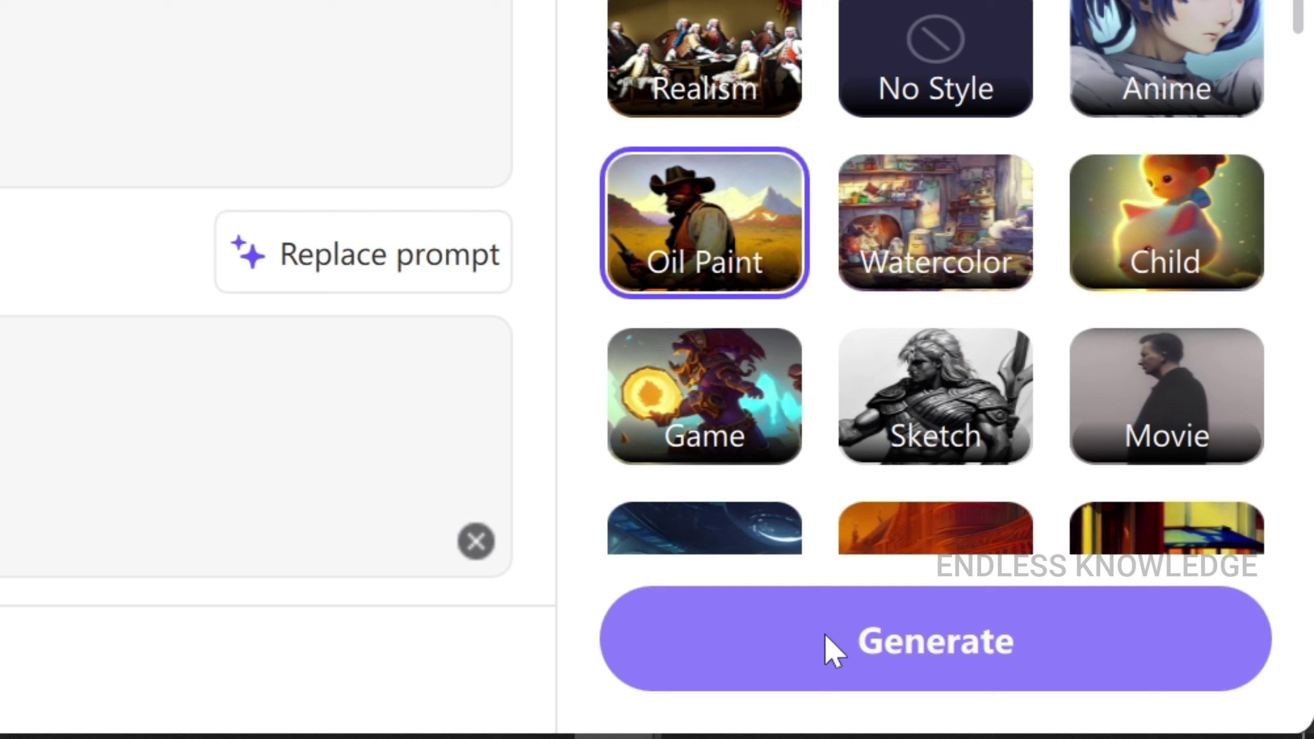
pyautogui.click(824, 633)
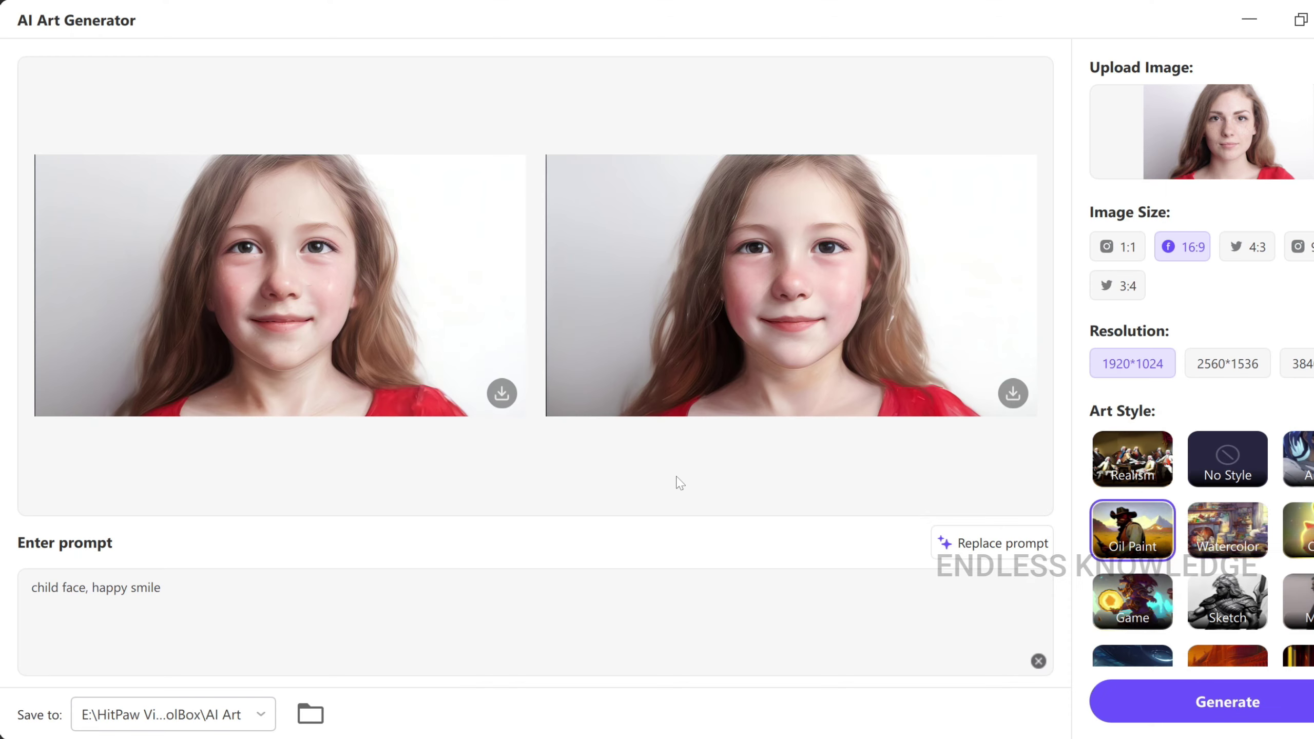
# Regenerate the child portraits in Realism style, preview the left one, and save it to AI Art.
pyautogui.click(1118, 468)
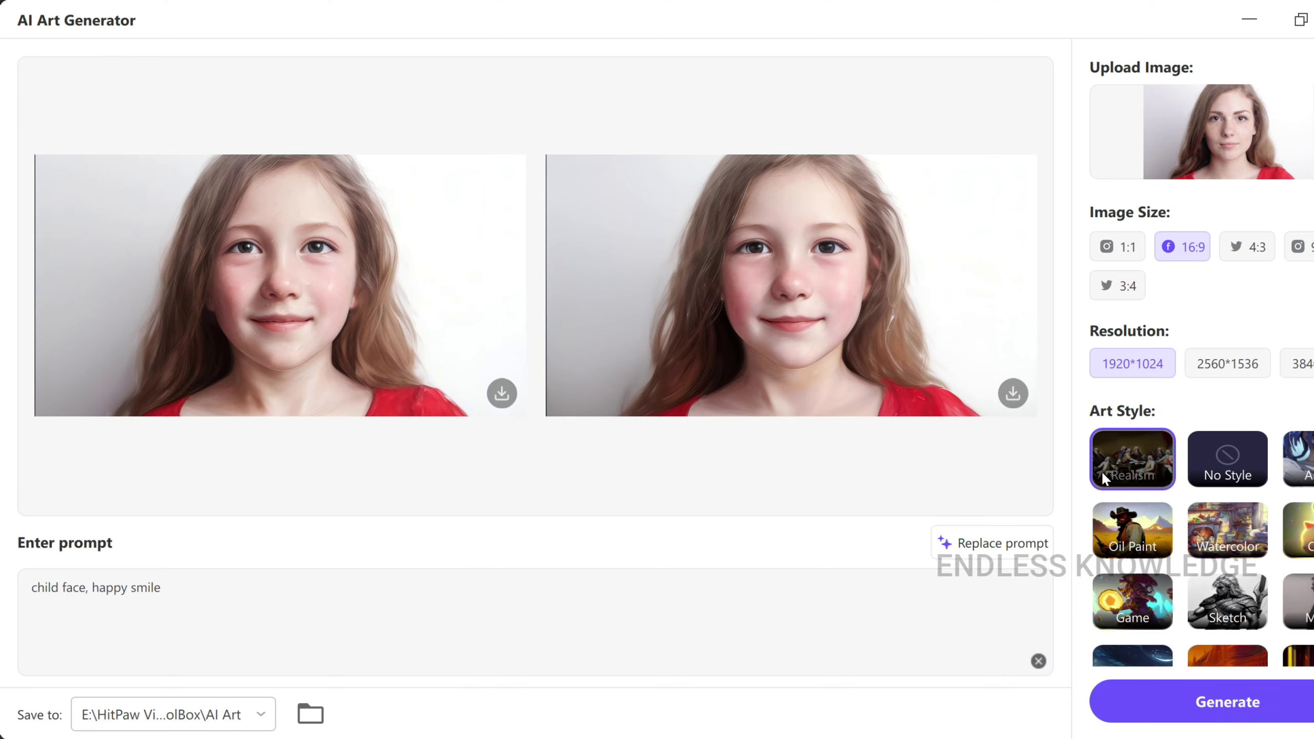
pyautogui.click(1227, 702)
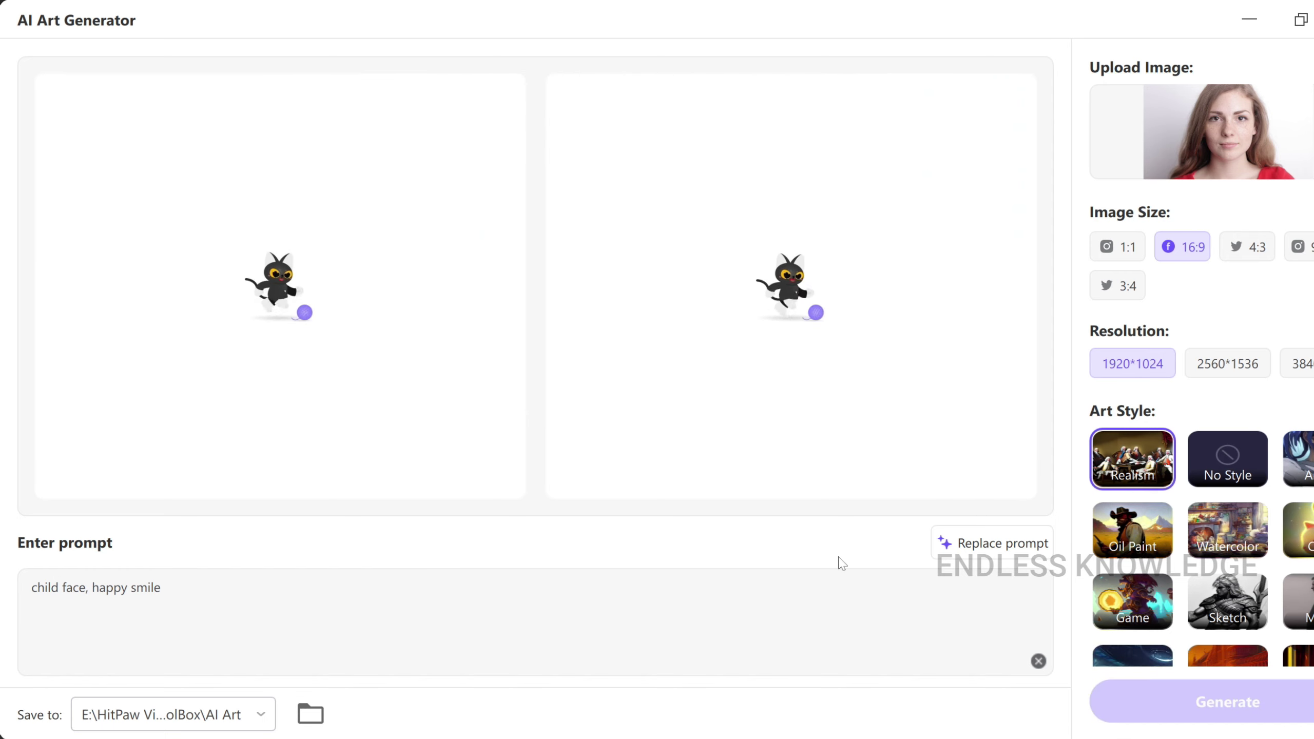
pyautogui.click(397, 336)
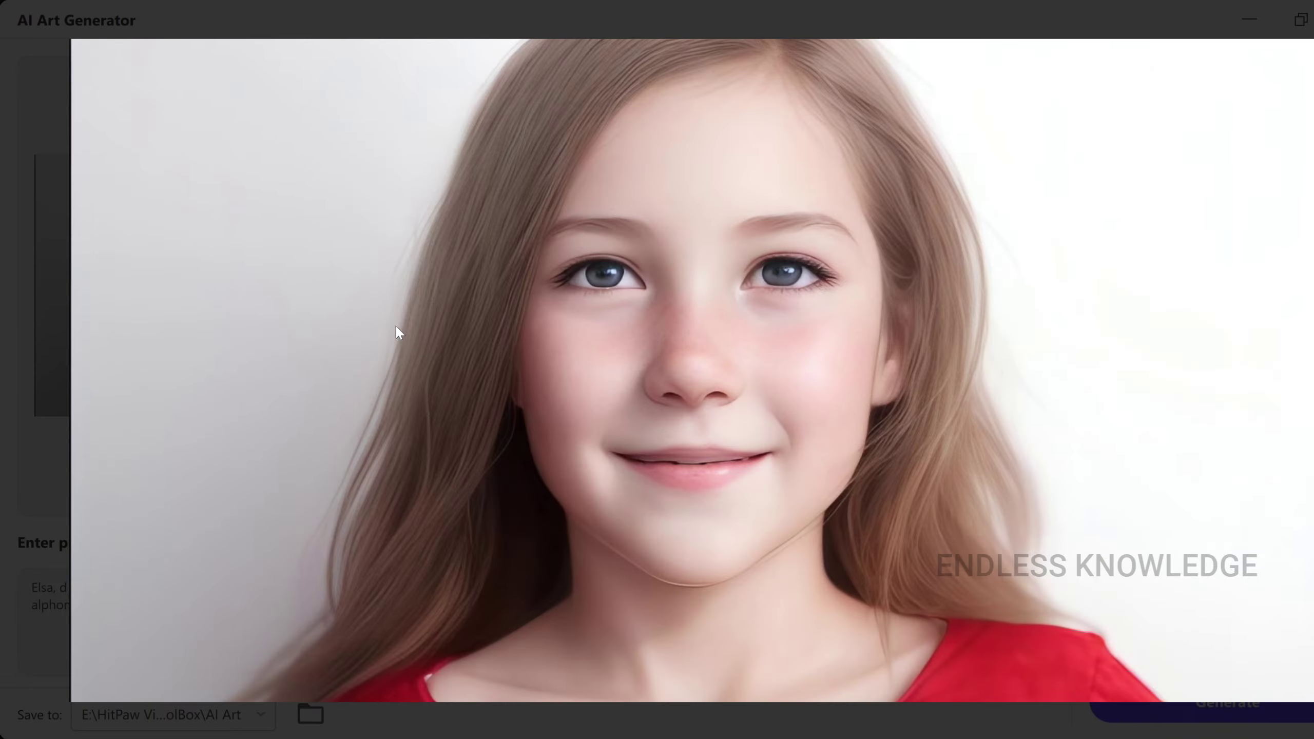
pyautogui.click(404, 350)
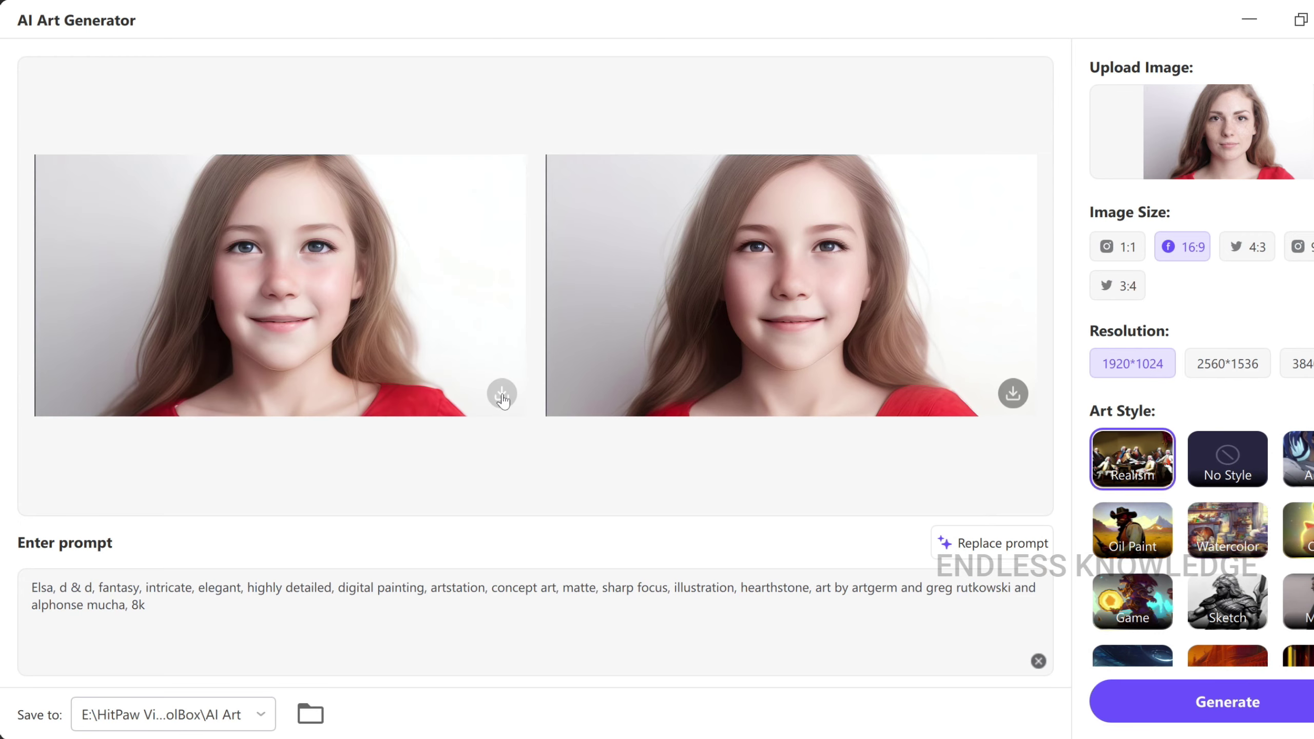
pyautogui.click(502, 395)
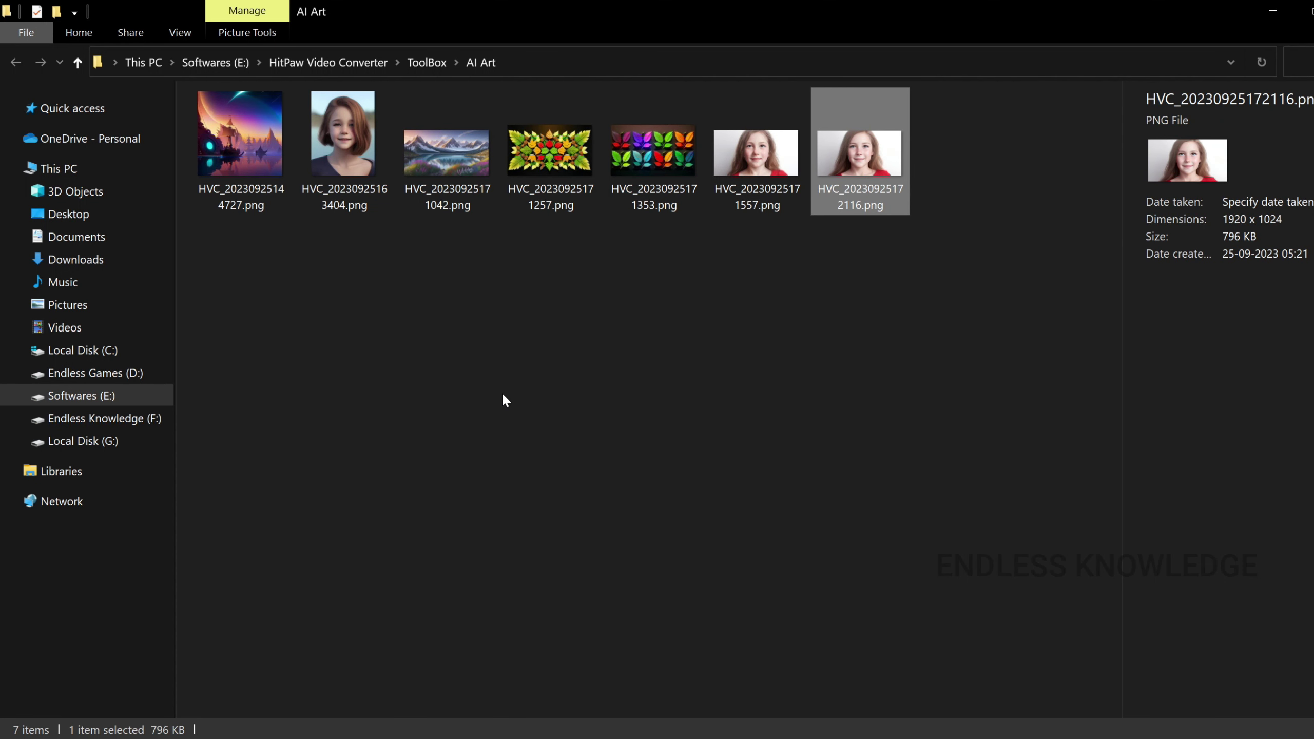
pyautogui.hotkey('alt', 'Tab')
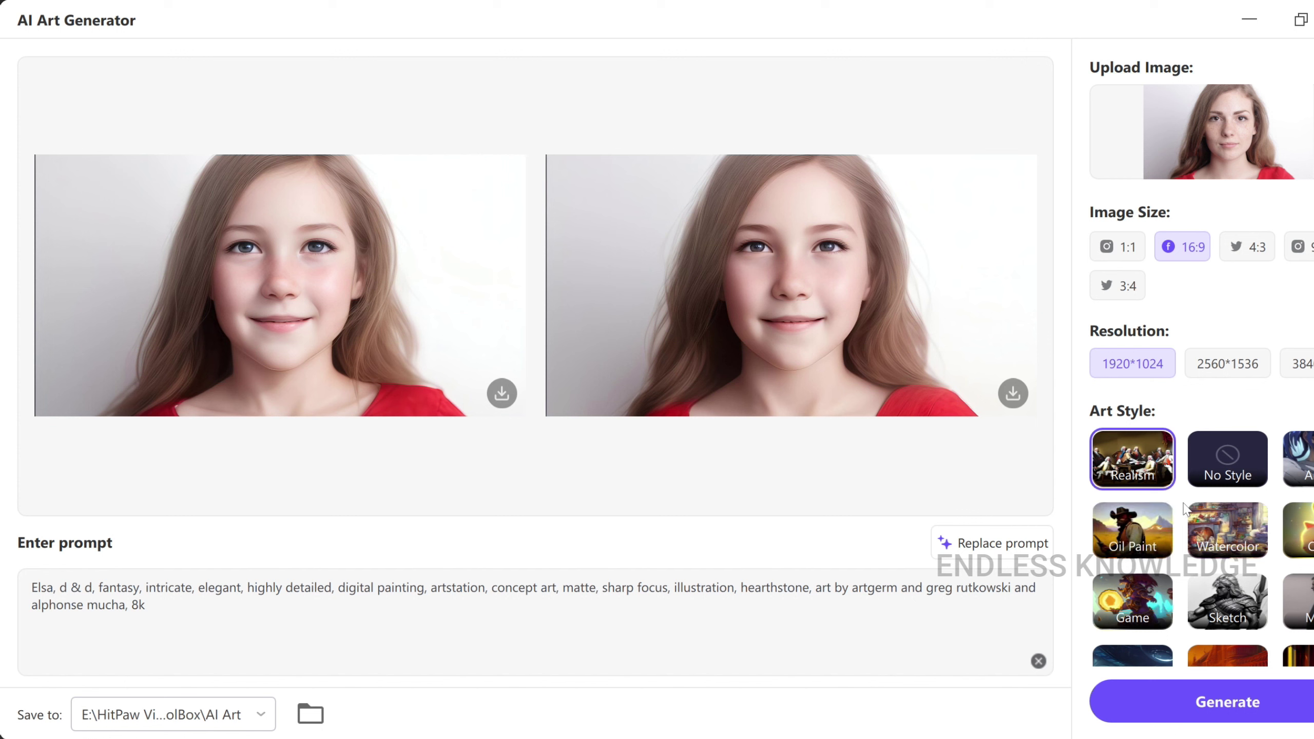
# Cycle to the beach blue fireworks prompt, generate Realism portraits from it, then close the generator.
pyautogui.click(994, 549)
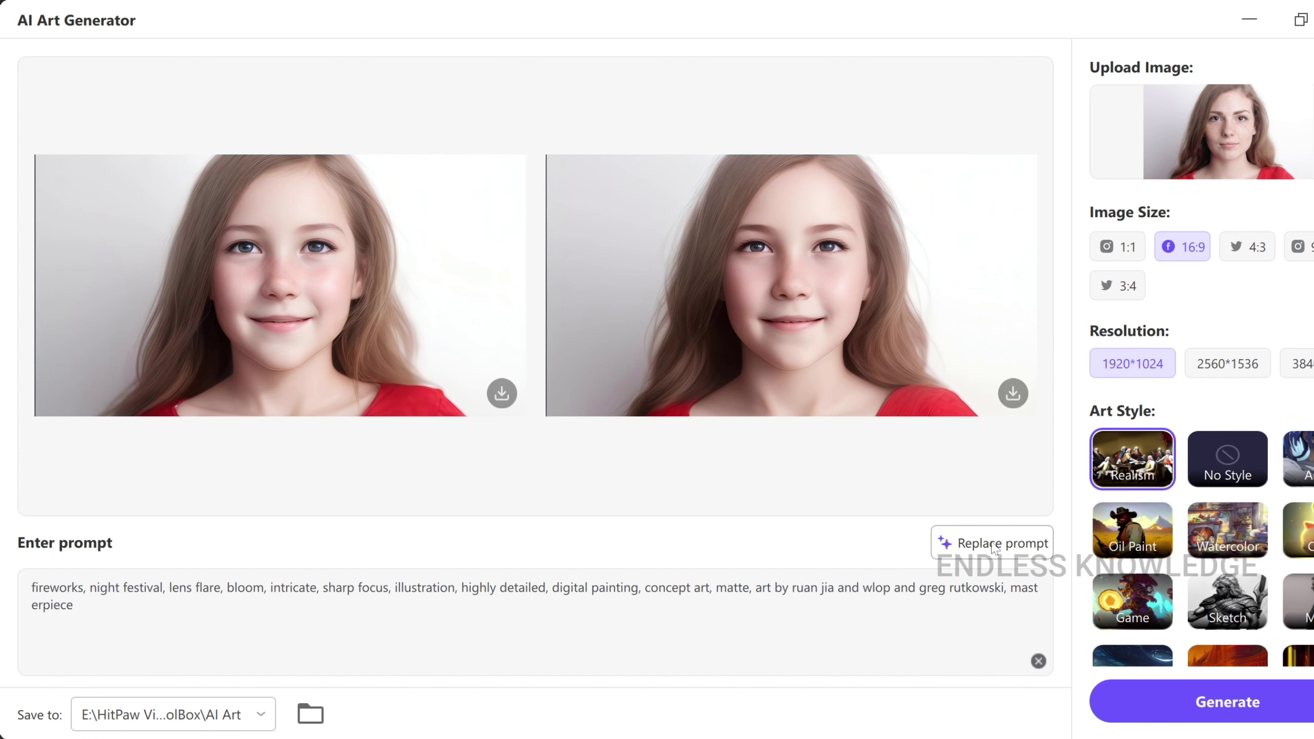
pyautogui.click(995, 550)
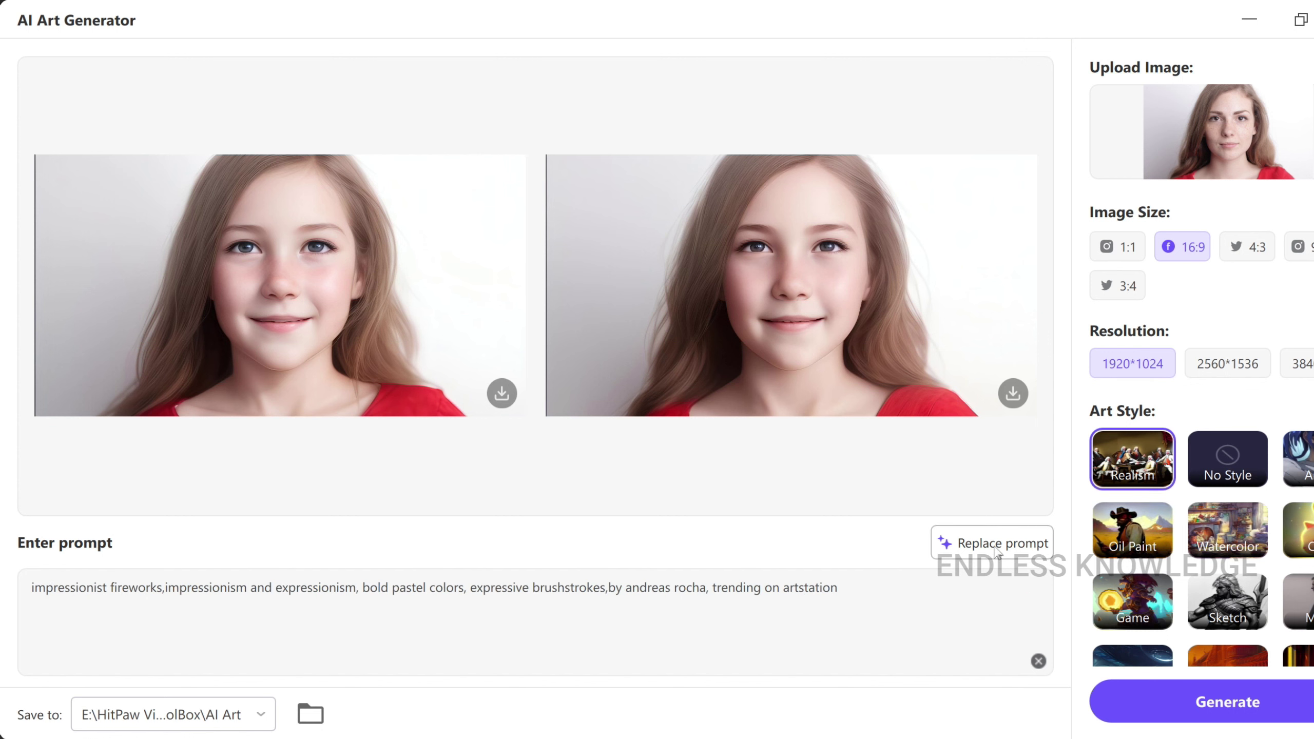
pyautogui.click(997, 550)
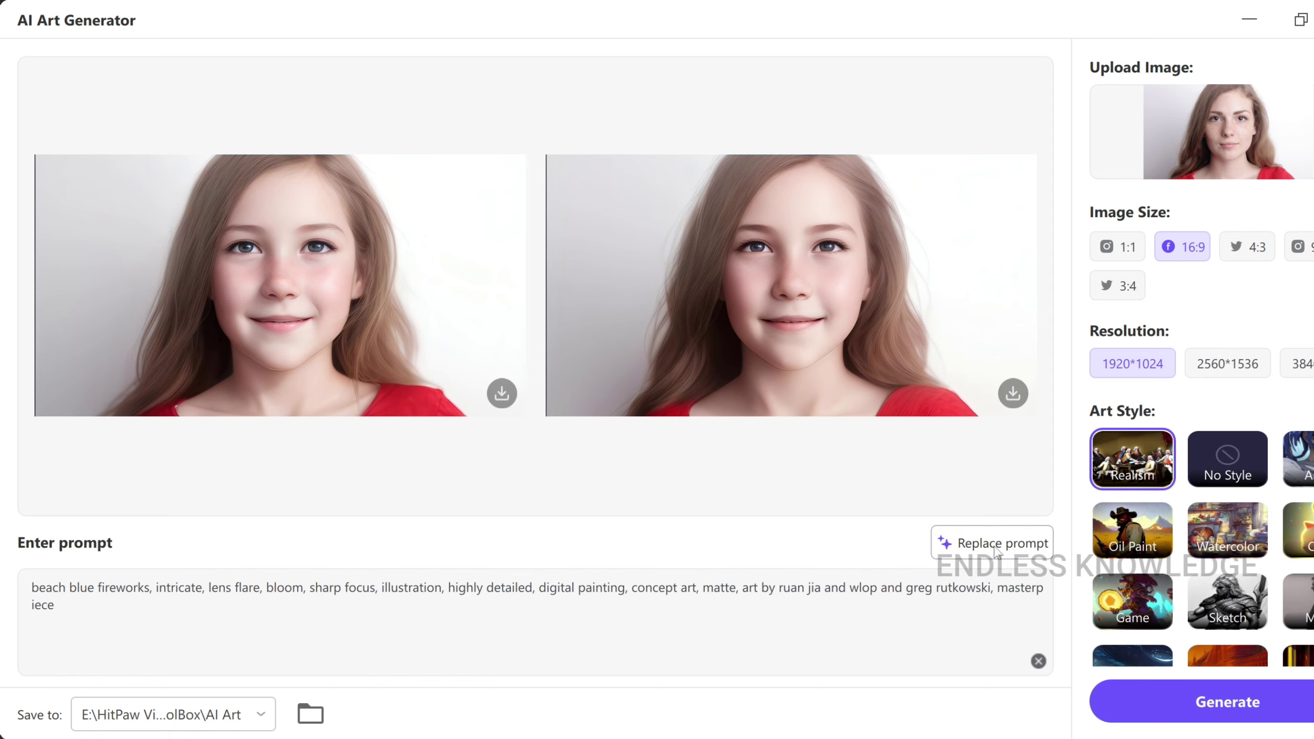
pyautogui.click(1213, 708)
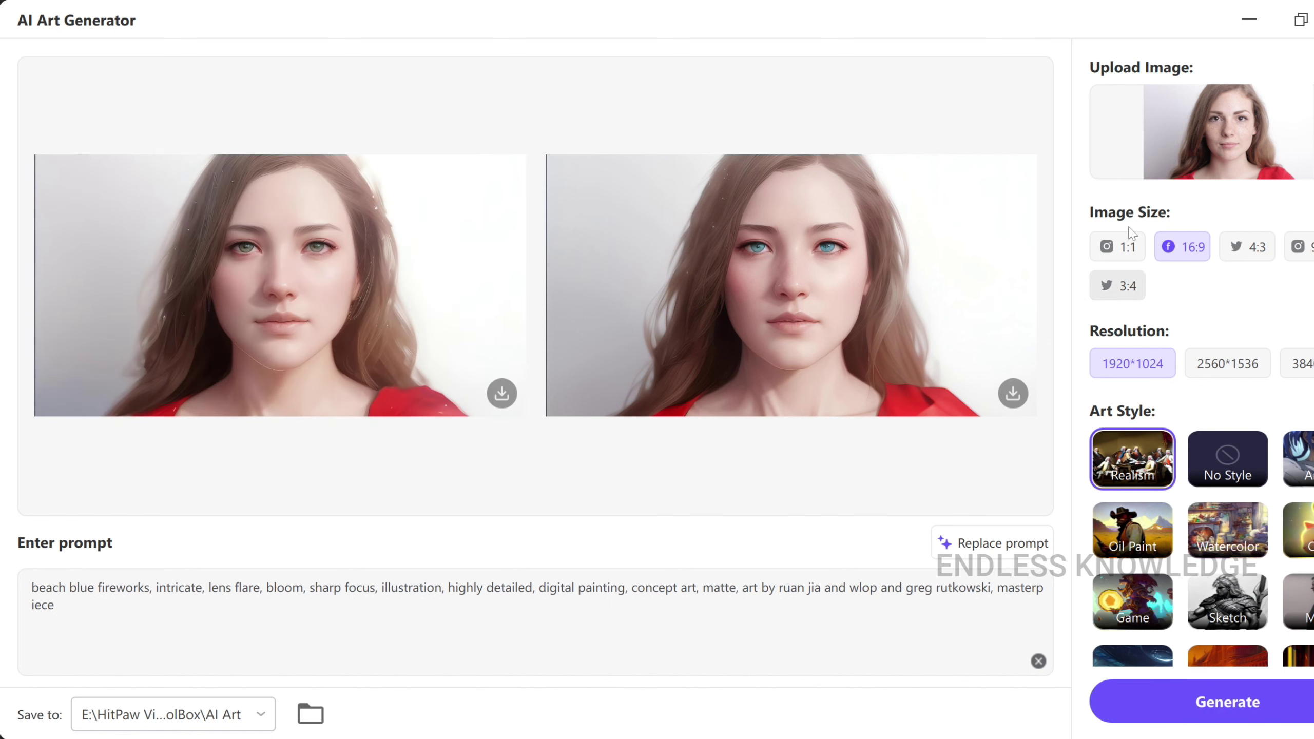
pyautogui.click(1312, 19)
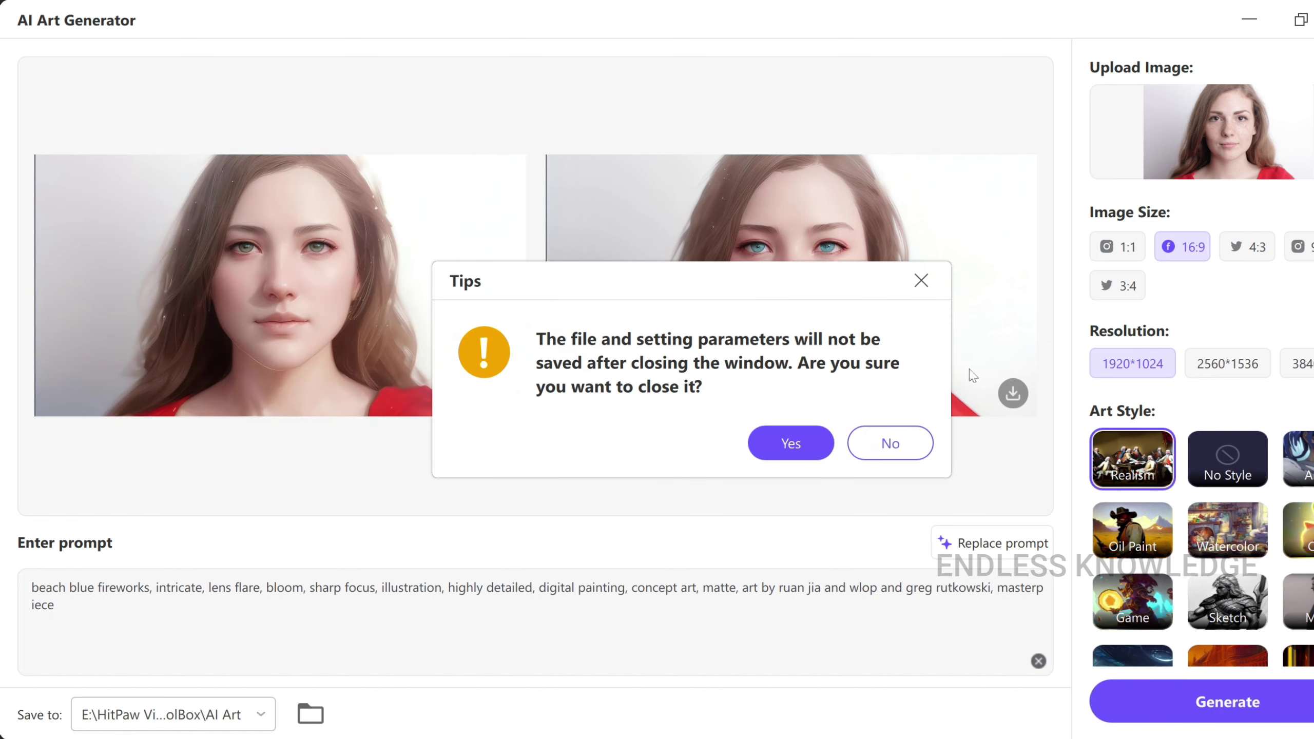
# Confirm closing the AI Art Generator and launch Screen Recorder from the Toolbox Video tools.
pyautogui.click(815, 452)
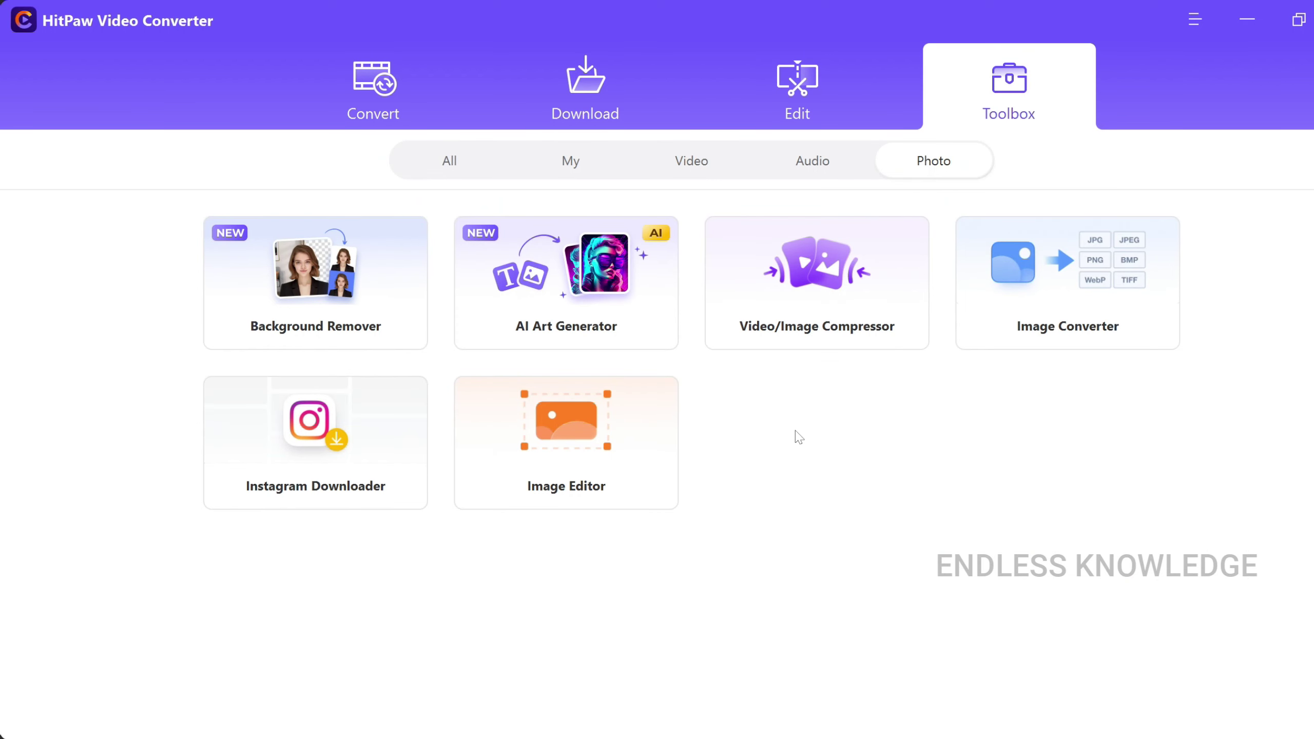
pyautogui.click(684, 158)
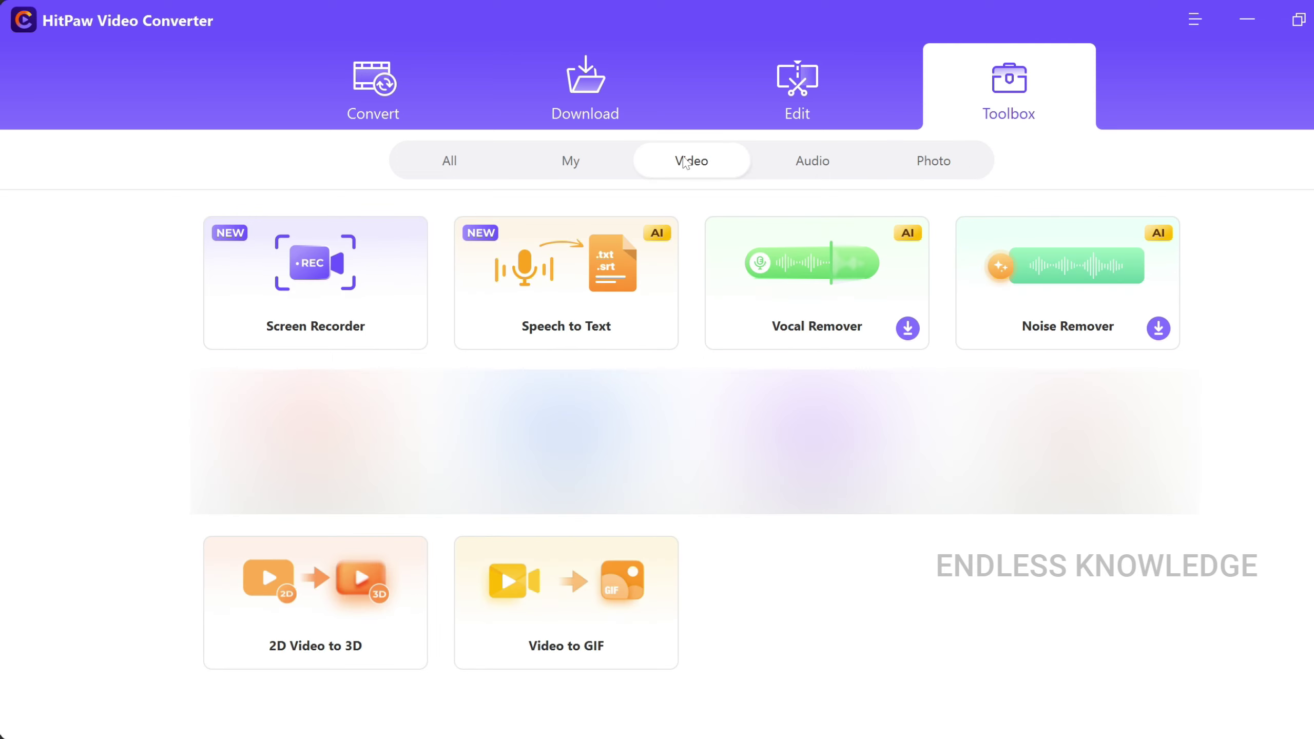
pyautogui.click(342, 280)
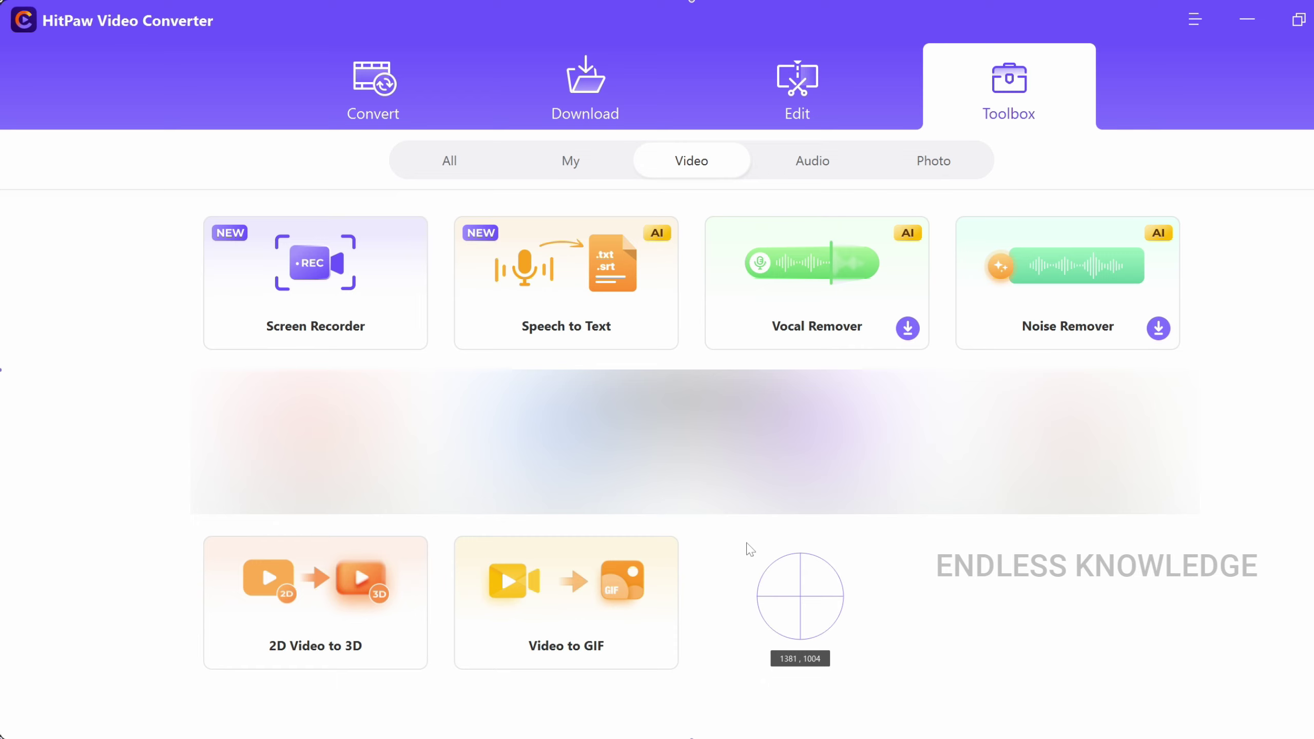
# Mark the capture region and set Realtek speakers and Realtek microphone as the audio sources.
pyautogui.moveTo(132, 185); pyautogui.dragTo(1230, 536)
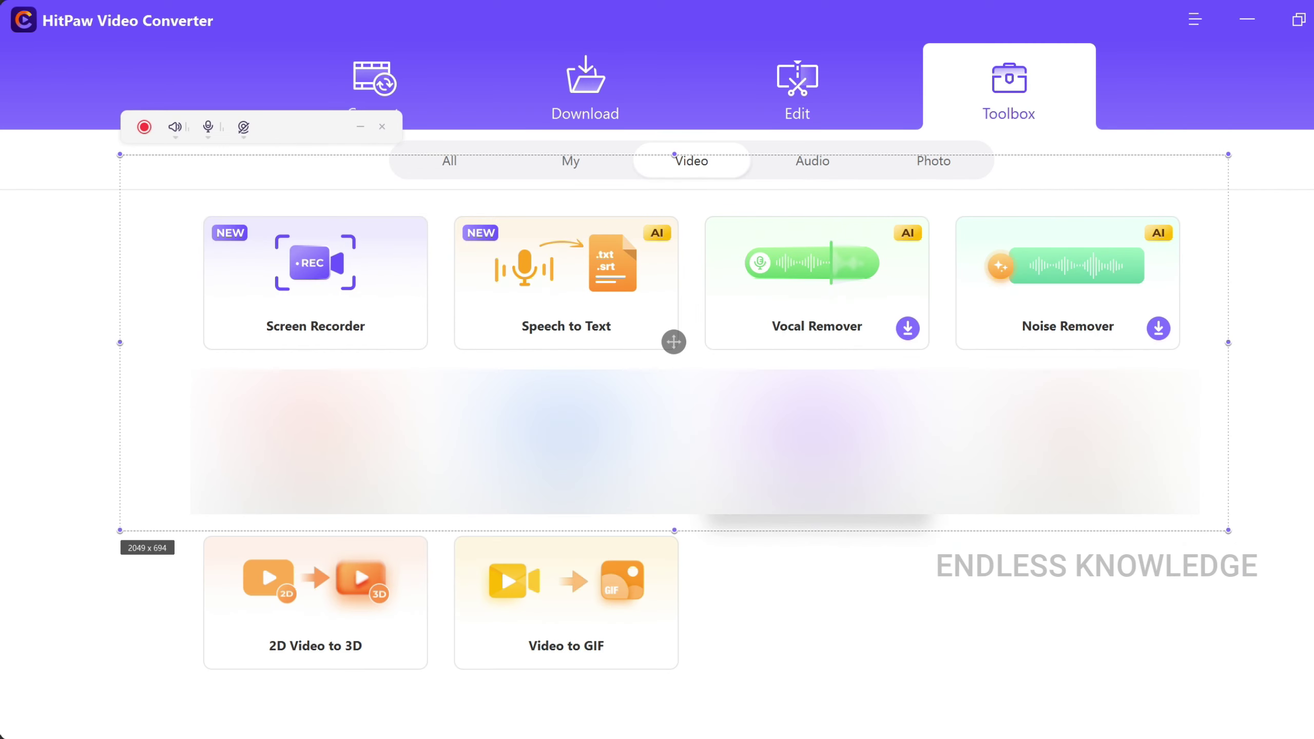
pyautogui.click(381, 126)
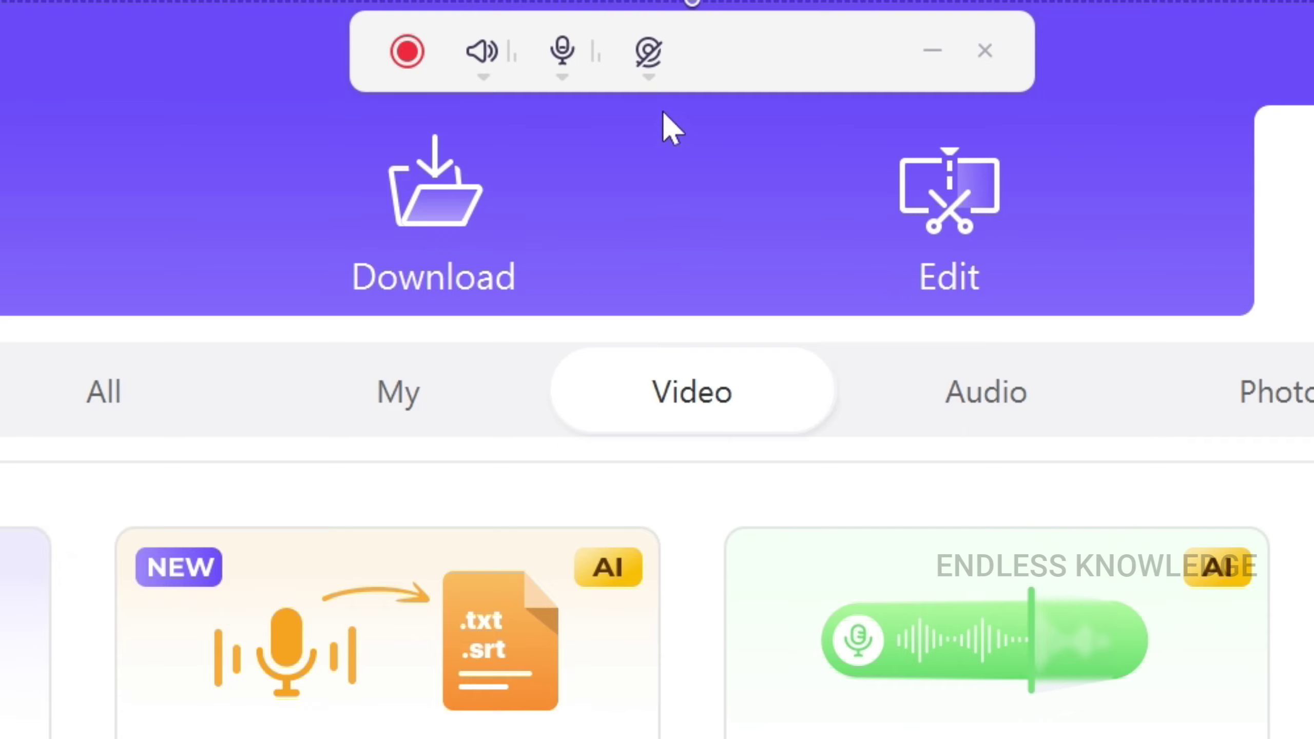
pyautogui.click(483, 77)
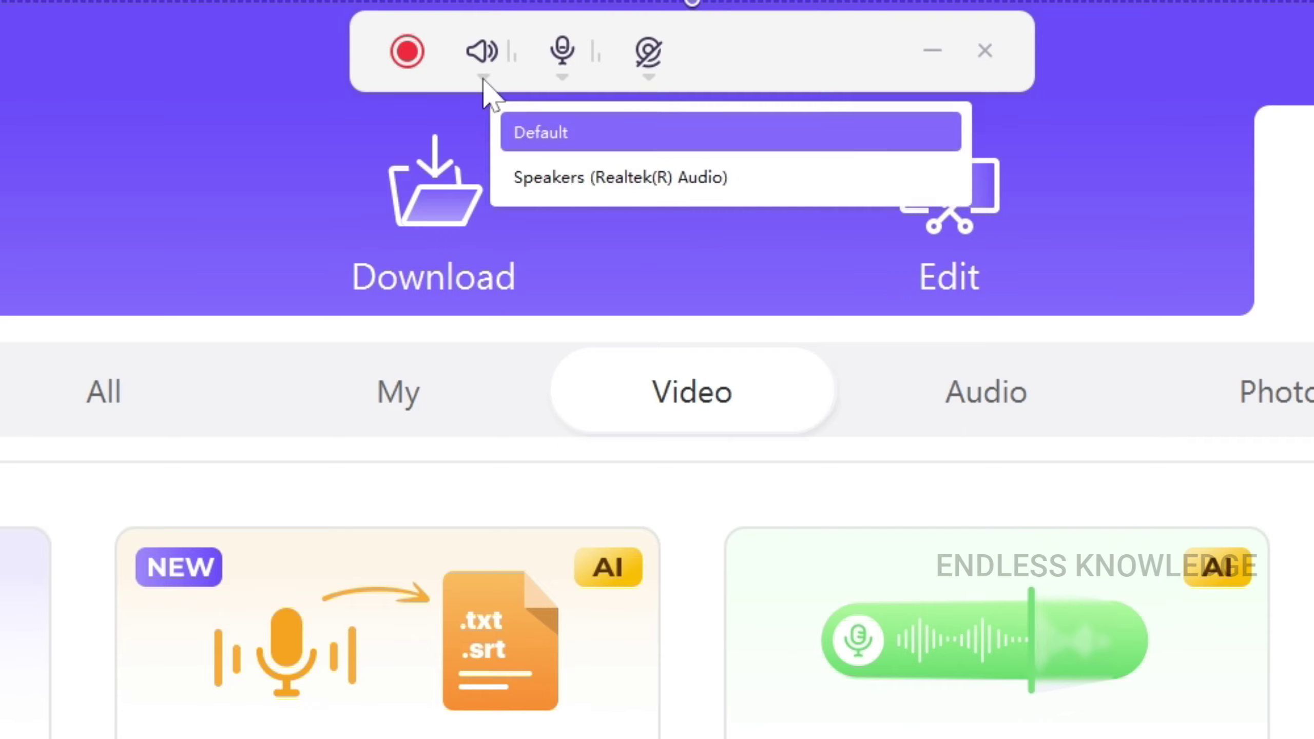
pyautogui.click(545, 178)
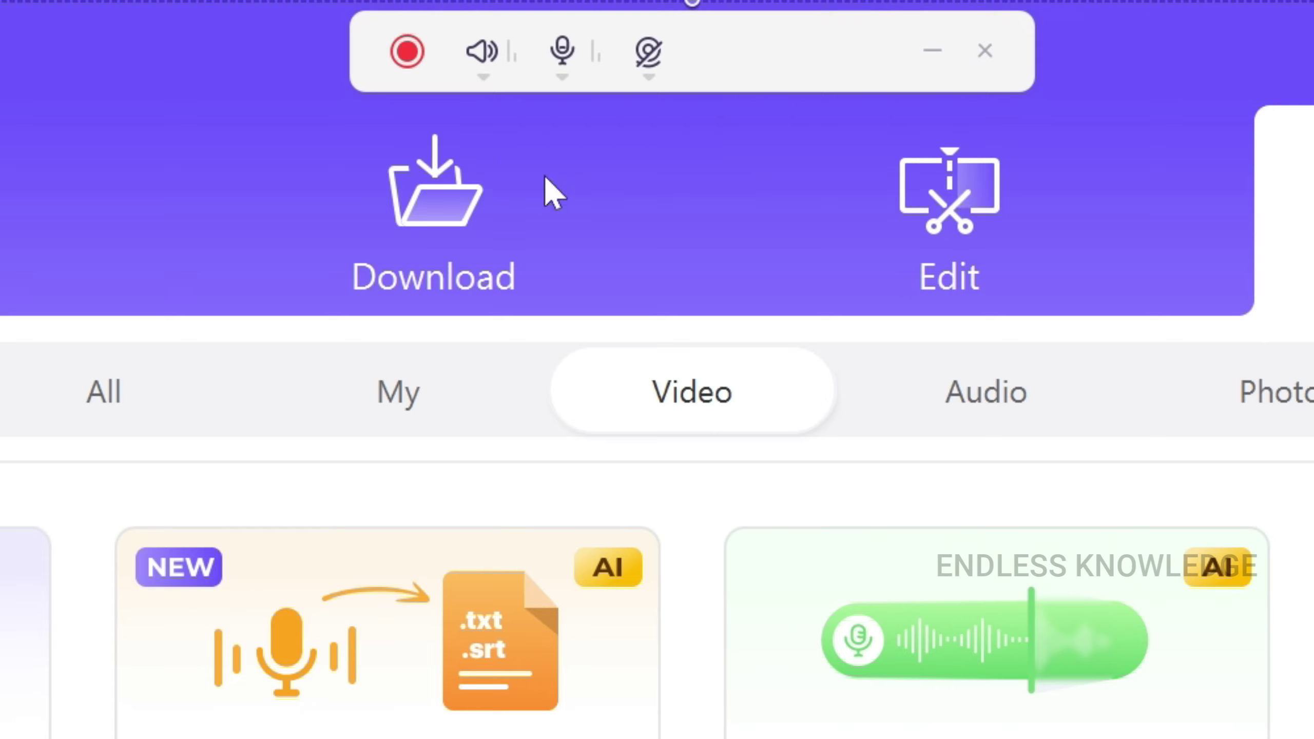
pyautogui.click(566, 78)
pyautogui.click(627, 220)
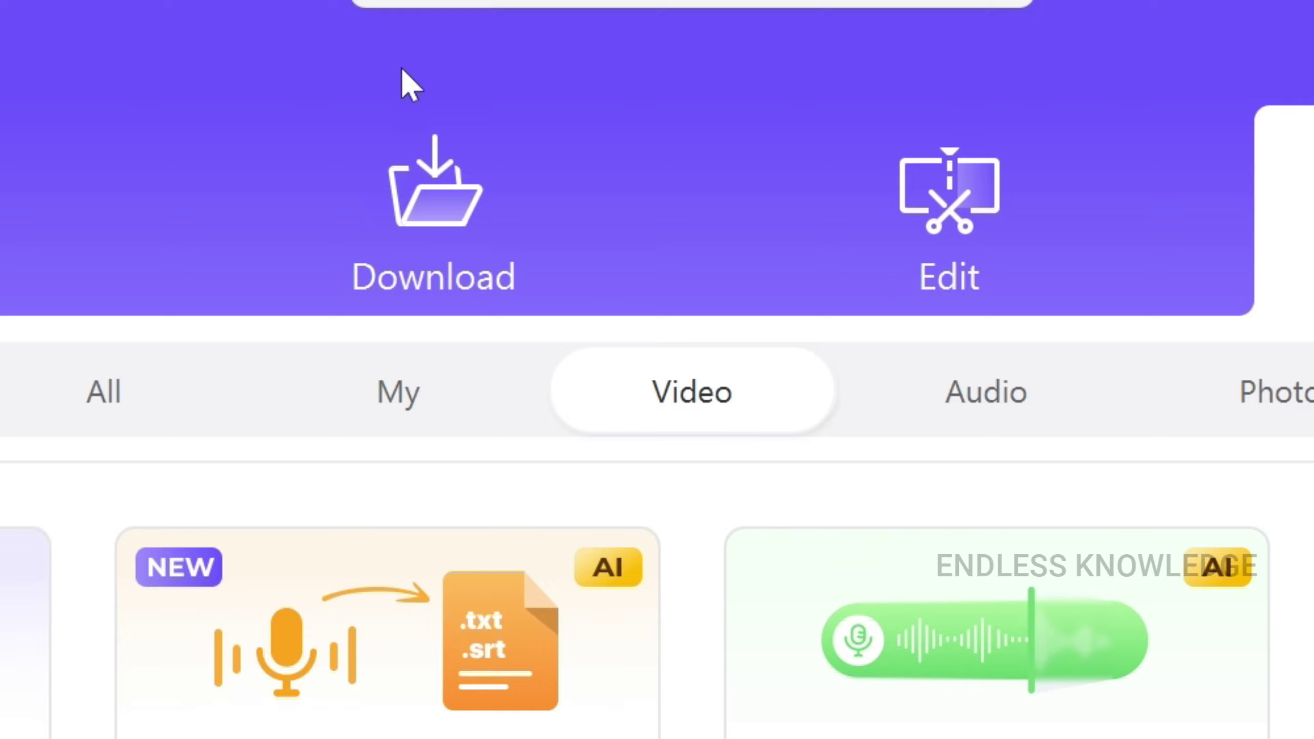
# Stop the recording and play the saved MP4 from the ScreenRecorder folder.
pyautogui.moveTo(648, 4)
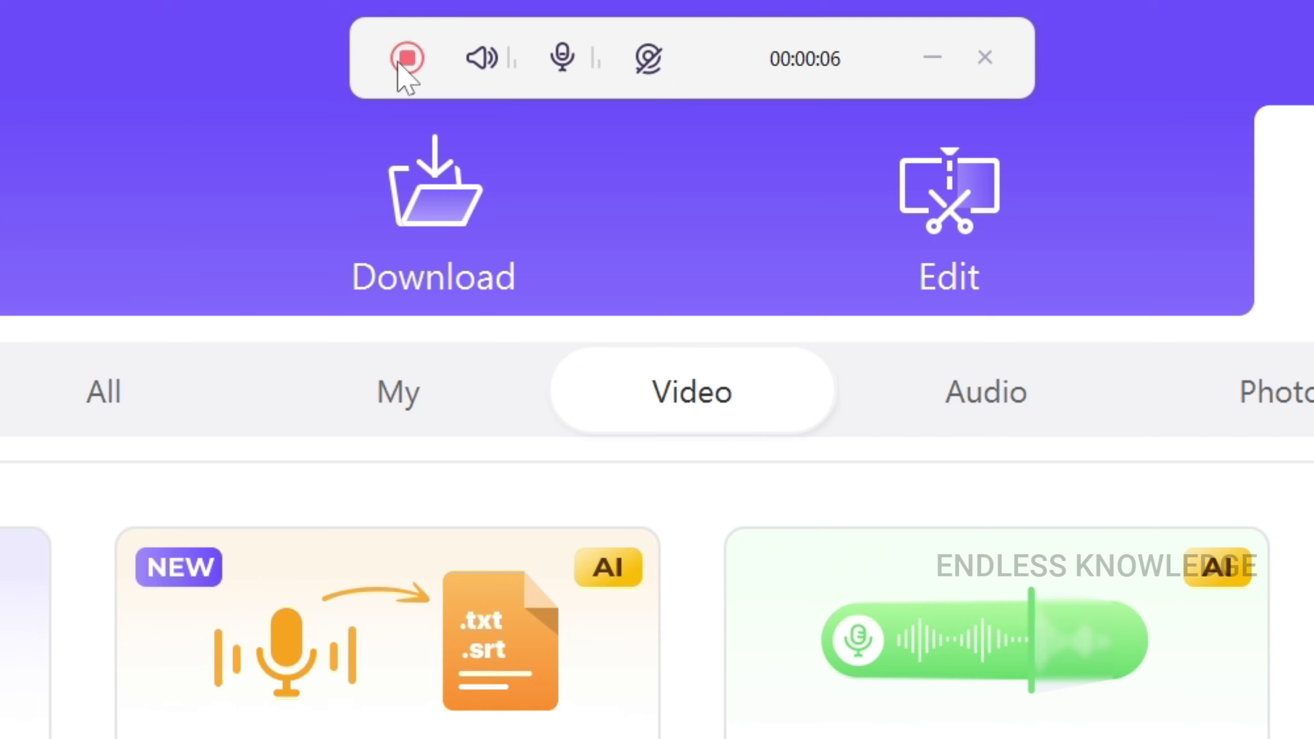
pyautogui.click(401, 62)
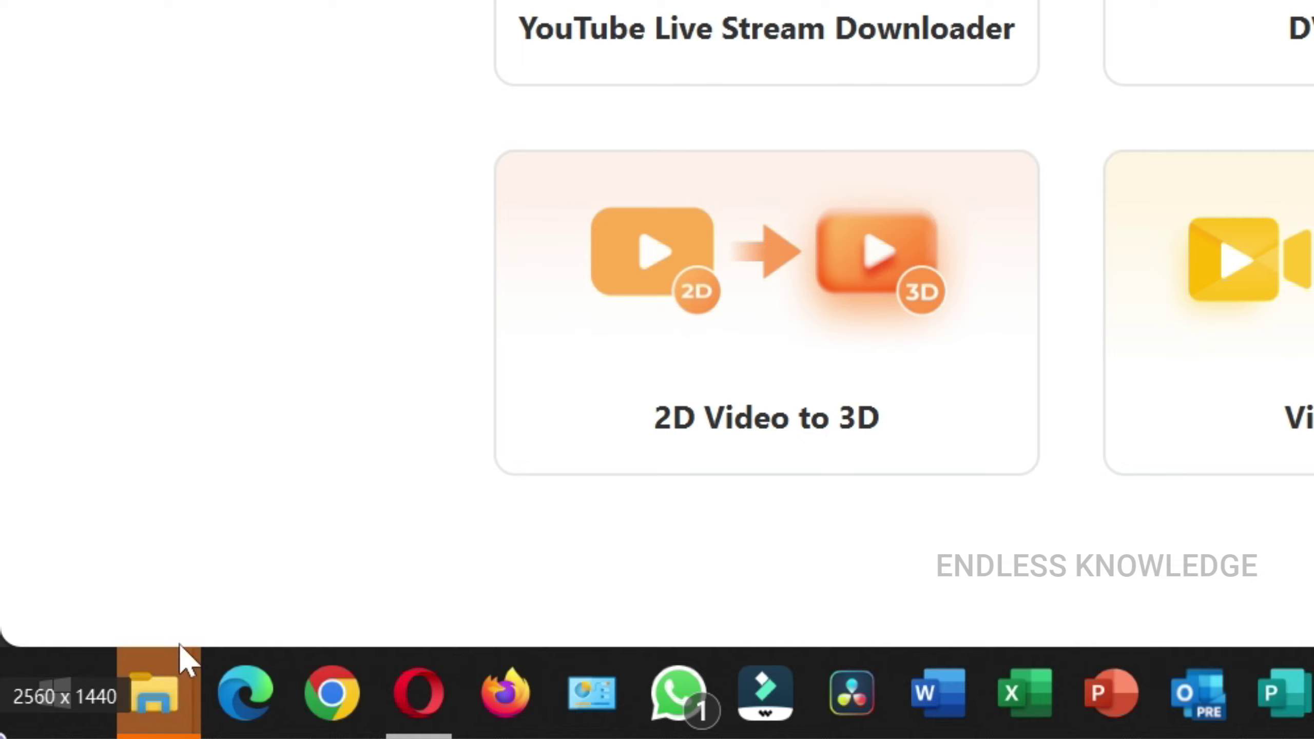
pyautogui.moveTo(194, 669)
pyautogui.click(1118, 507)
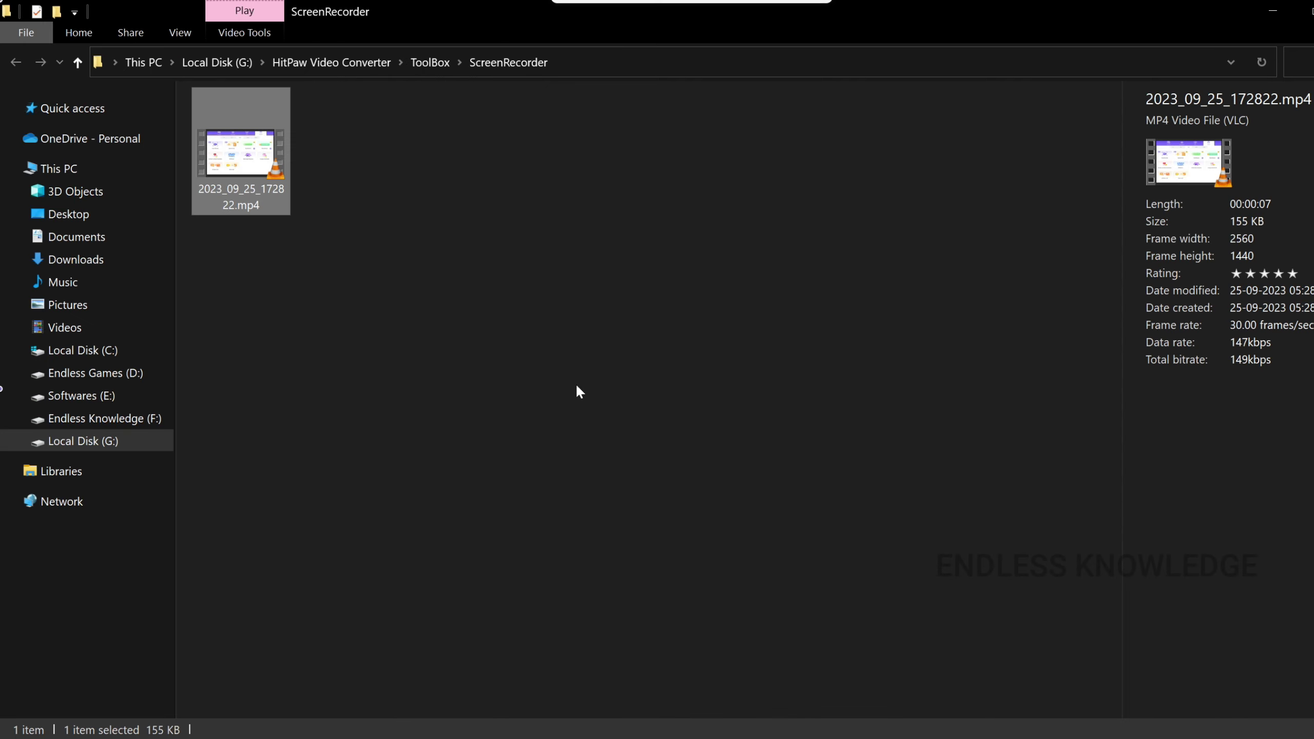
pyautogui.doubleClick(264, 151)
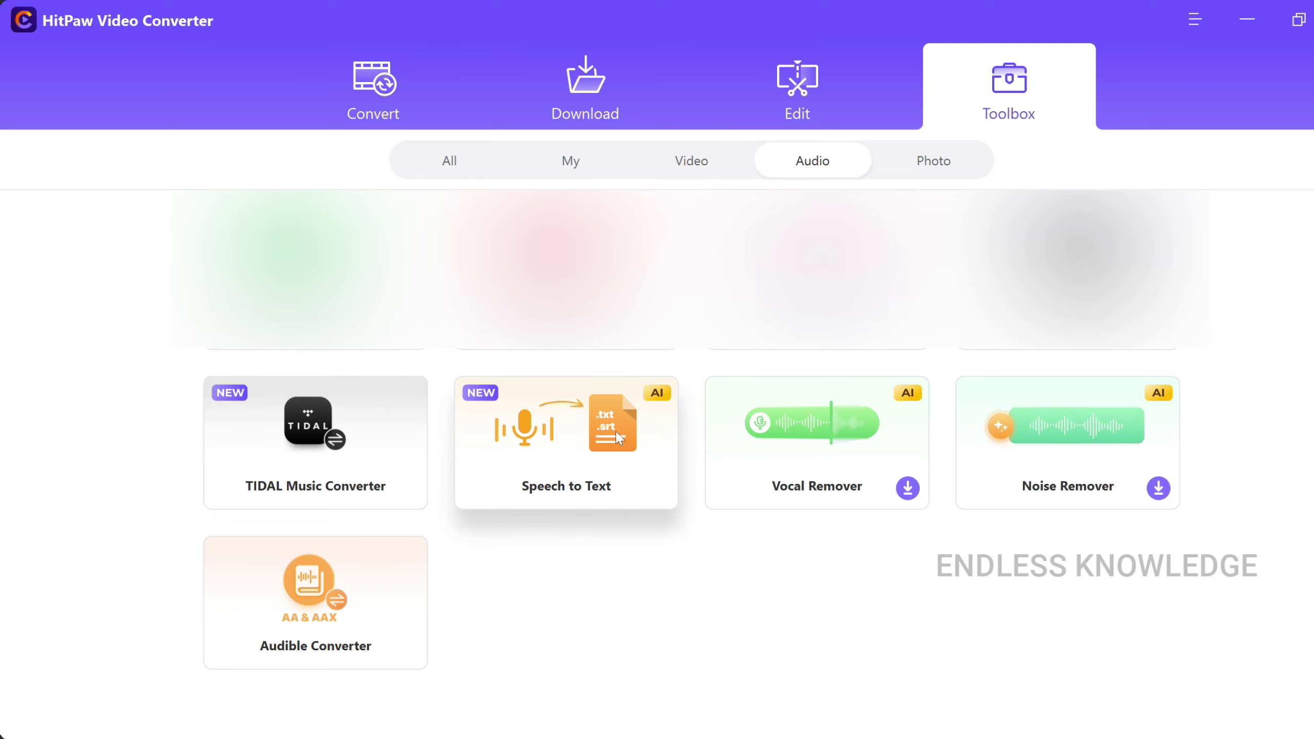
# Load Nature.mp3 into Speech to Text and pause its audio preview.
pyautogui.click(618, 438)
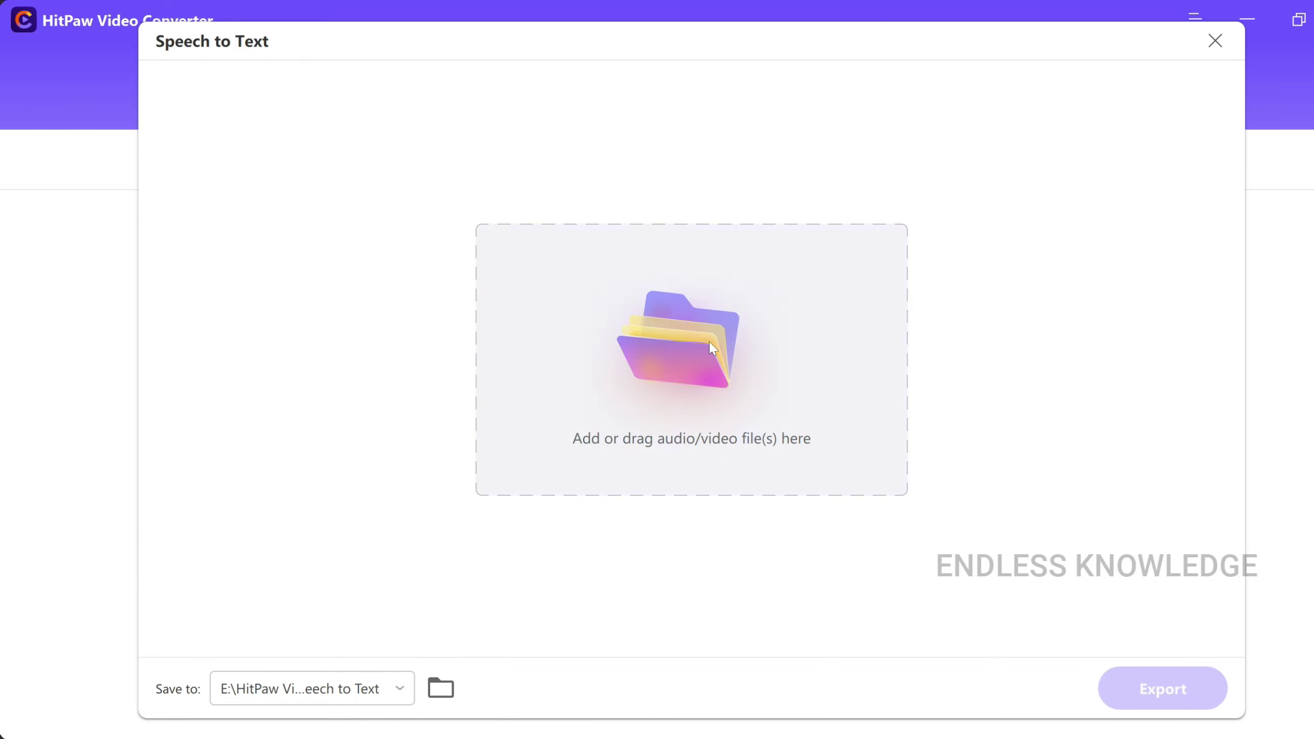
pyautogui.click(694, 489)
pyautogui.click(601, 439)
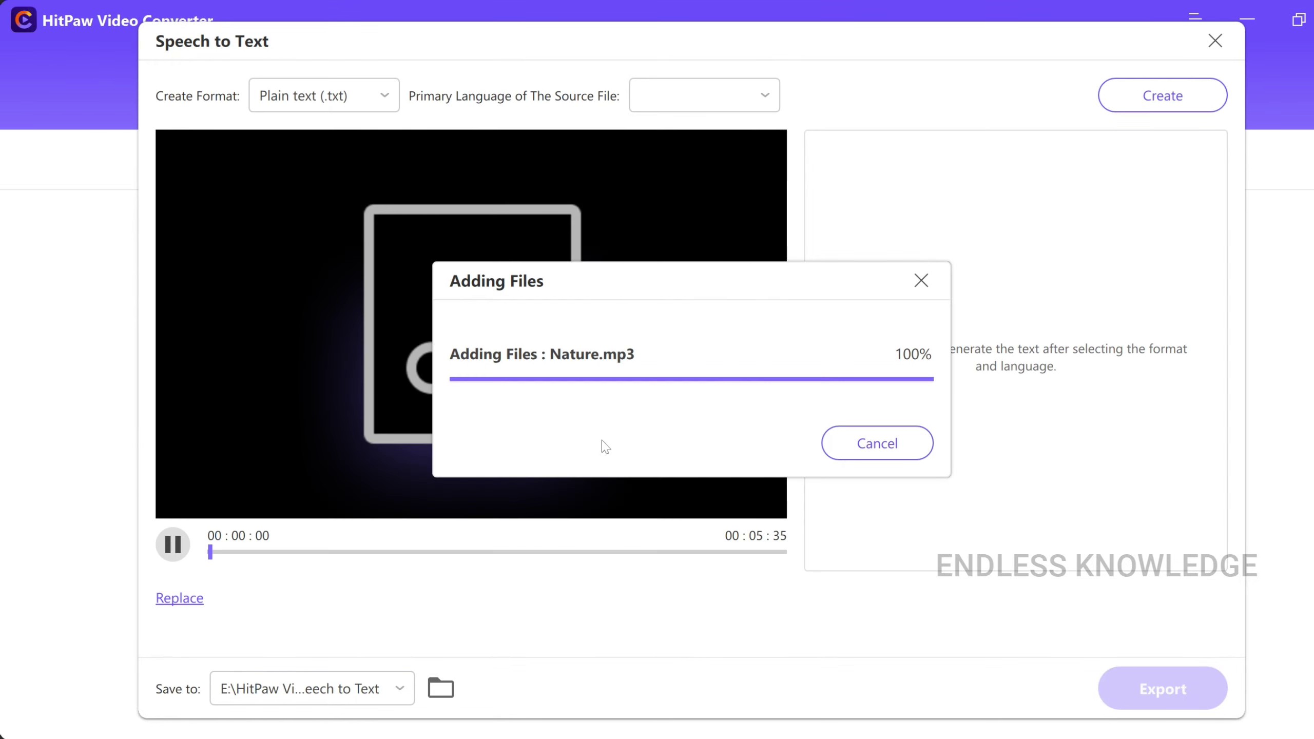
pyautogui.click(173, 544)
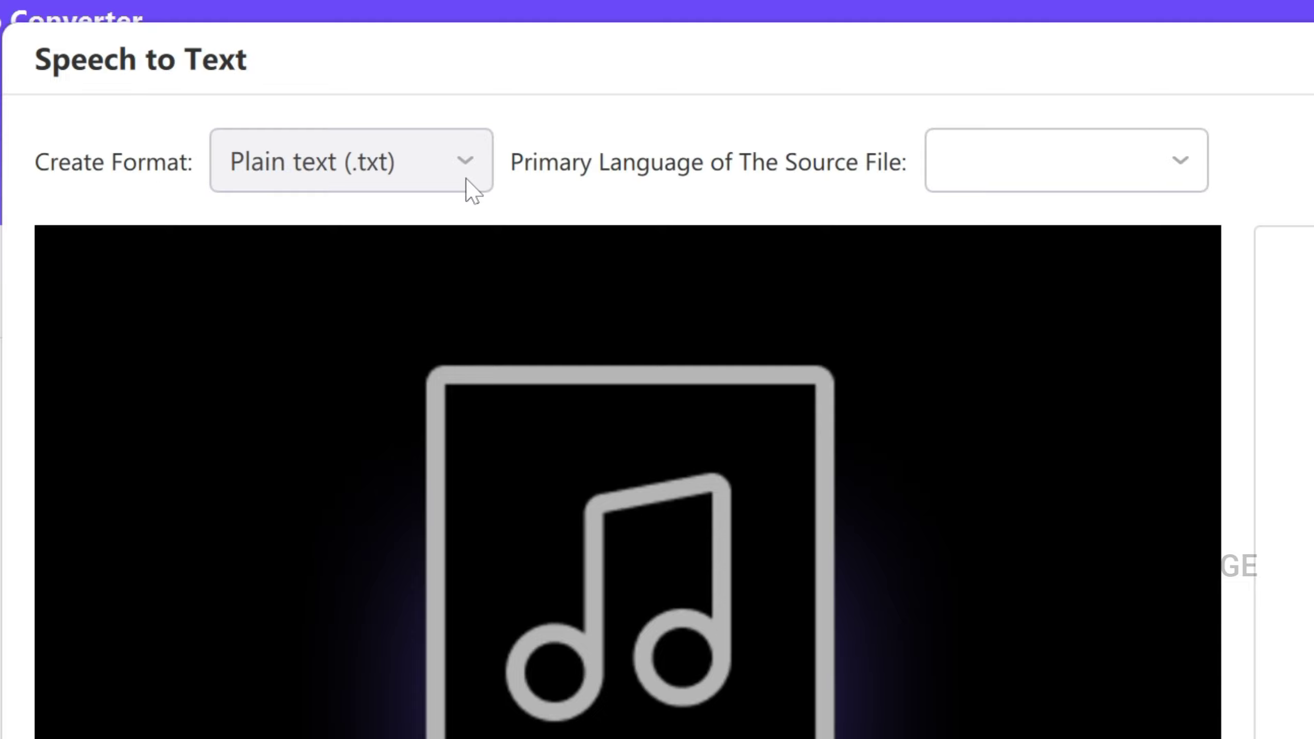
# Set the output format to Plain text (.txt) and the source language to English.
pyautogui.click(466, 178)
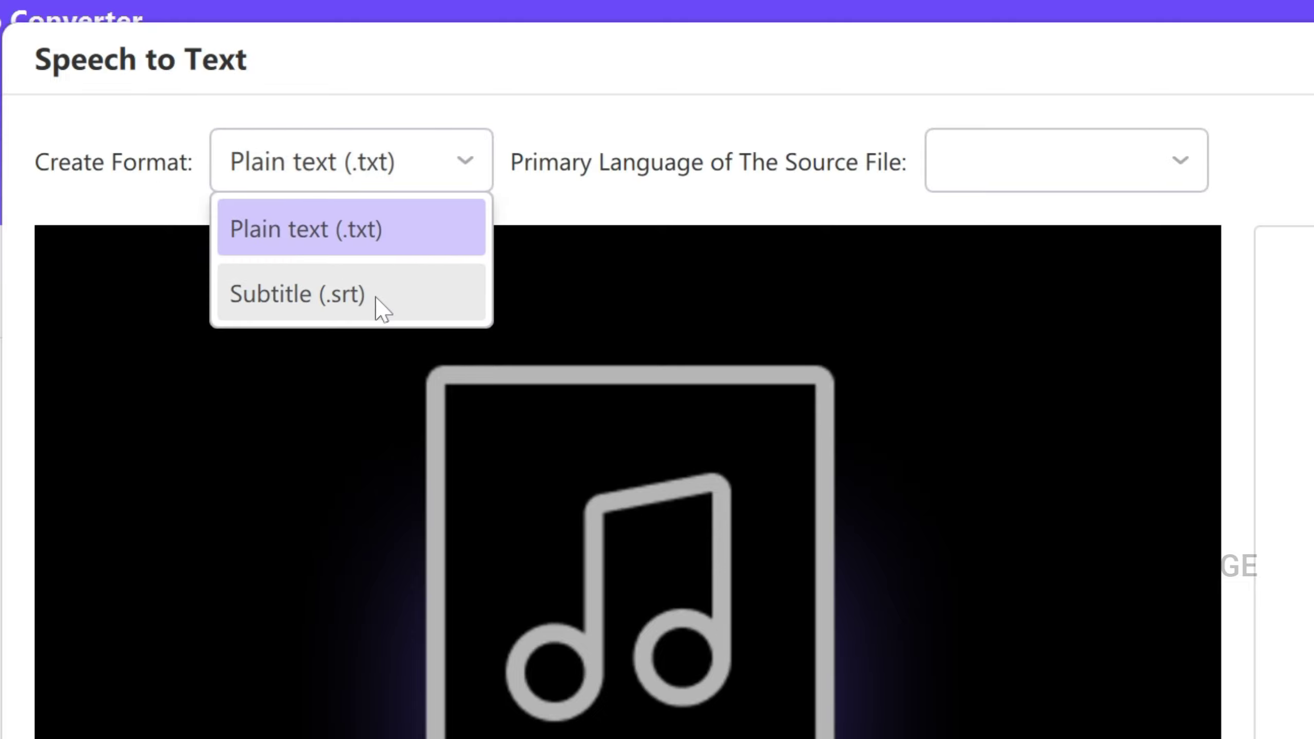
pyautogui.click(382, 230)
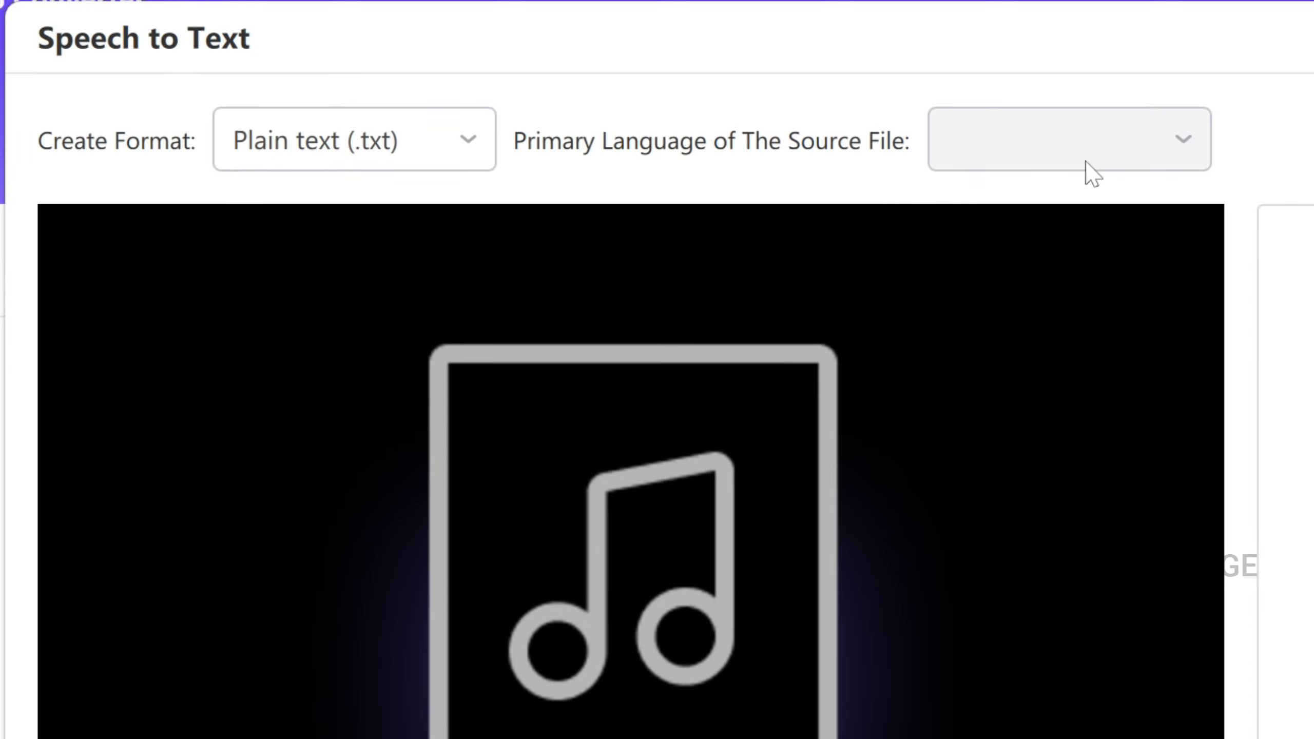
pyautogui.click(1172, 168)
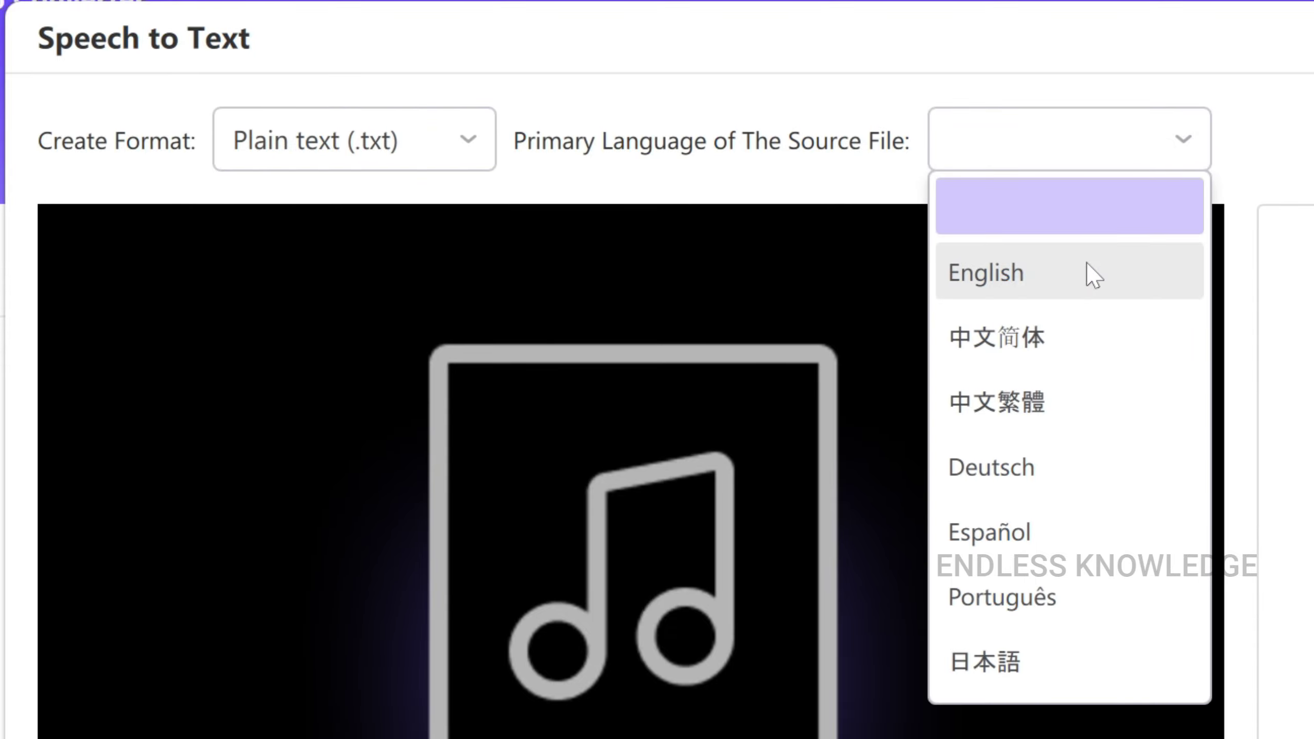
pyautogui.click(1086, 261)
pyautogui.click(1197, 140)
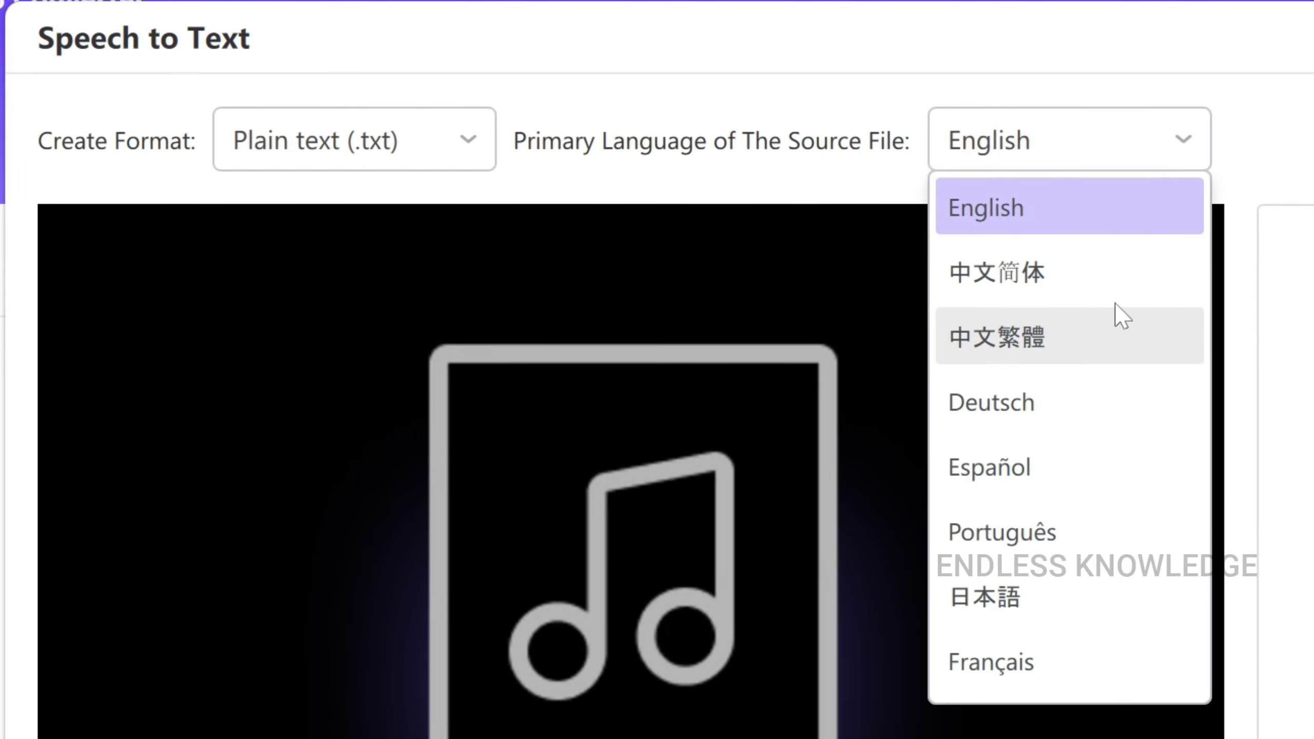
pyautogui.scroll(-5, 1115, 314)
pyautogui.scroll(-5, 1113, 314)
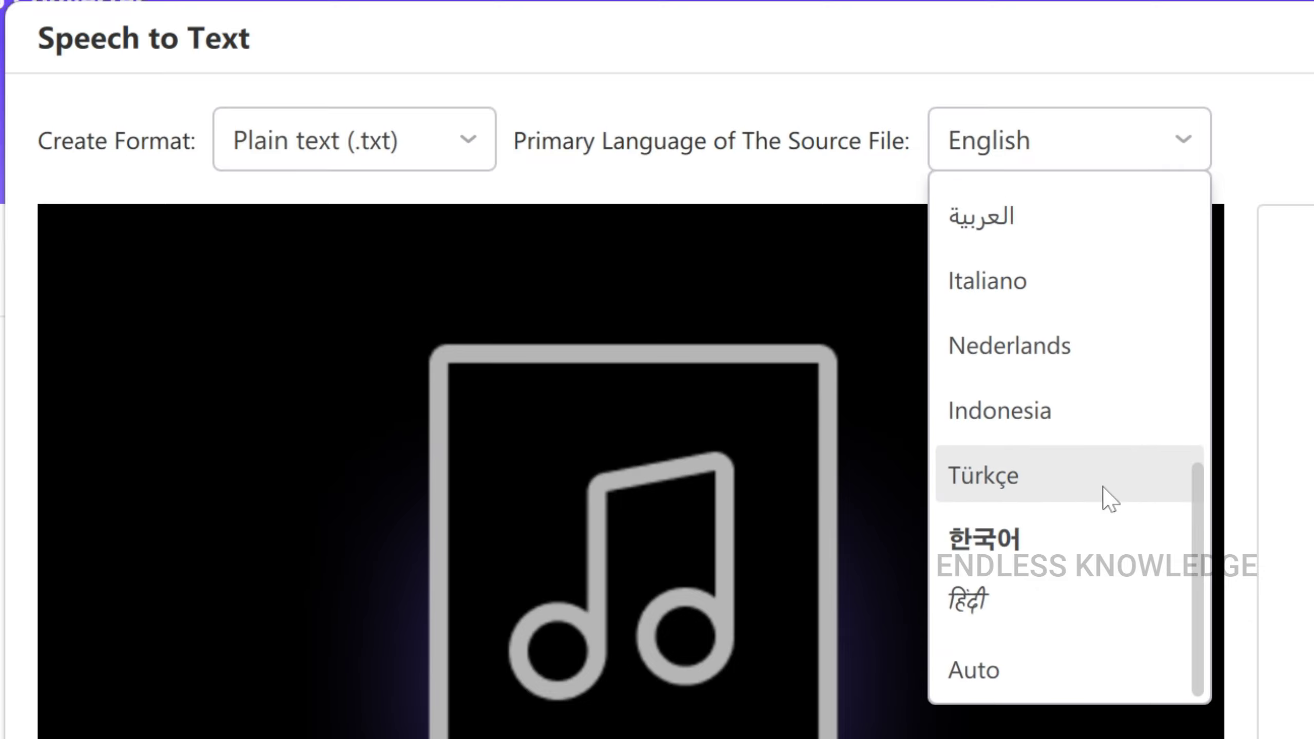
pyautogui.scroll(8, 1076, 541)
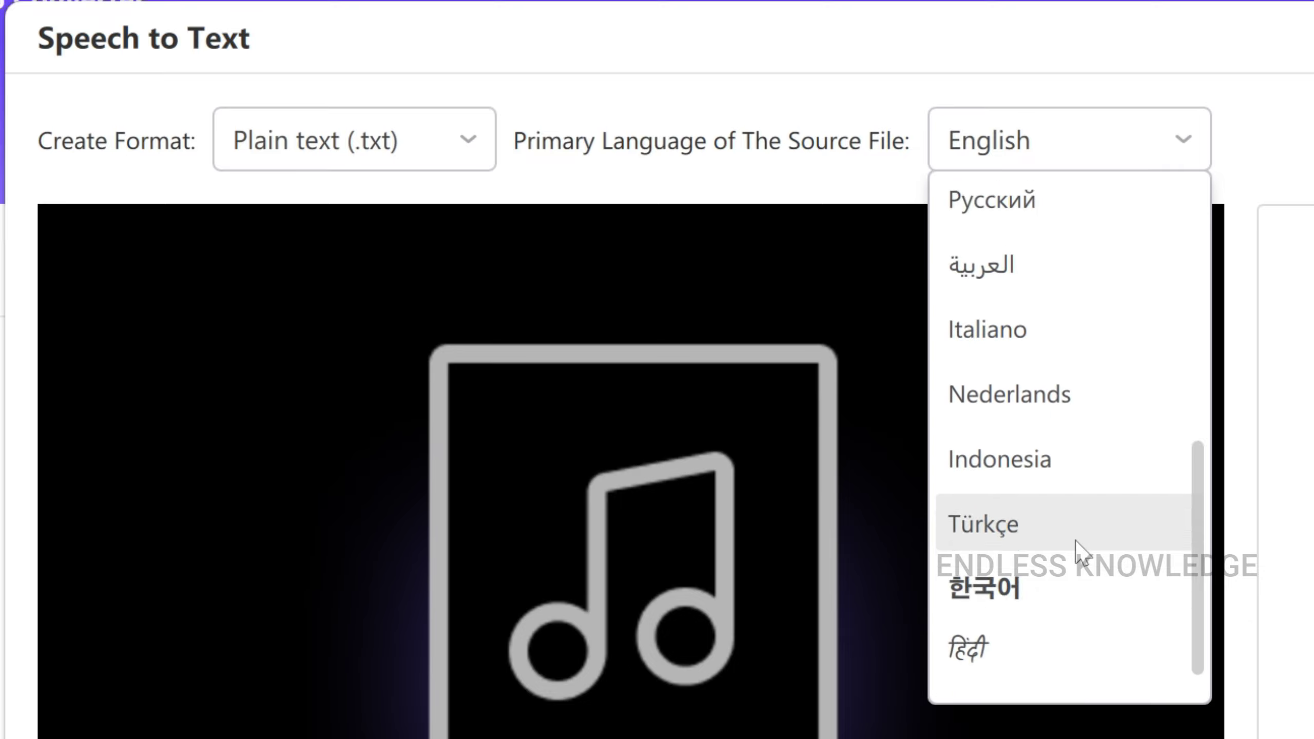
pyautogui.scroll(2, 1076, 541)
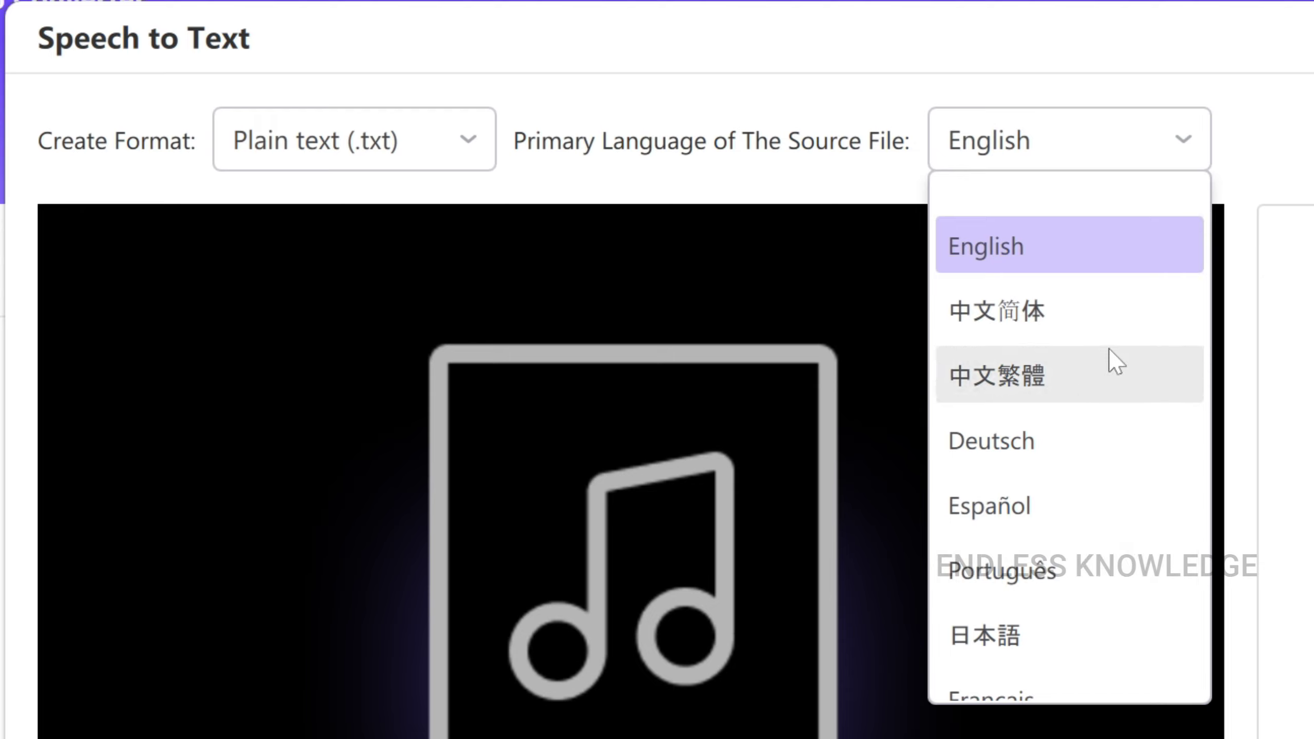
# Transcribe Nature.mp3 in English, export the transcript as Nature.txt, and open it.
pyautogui.click(1121, 246)
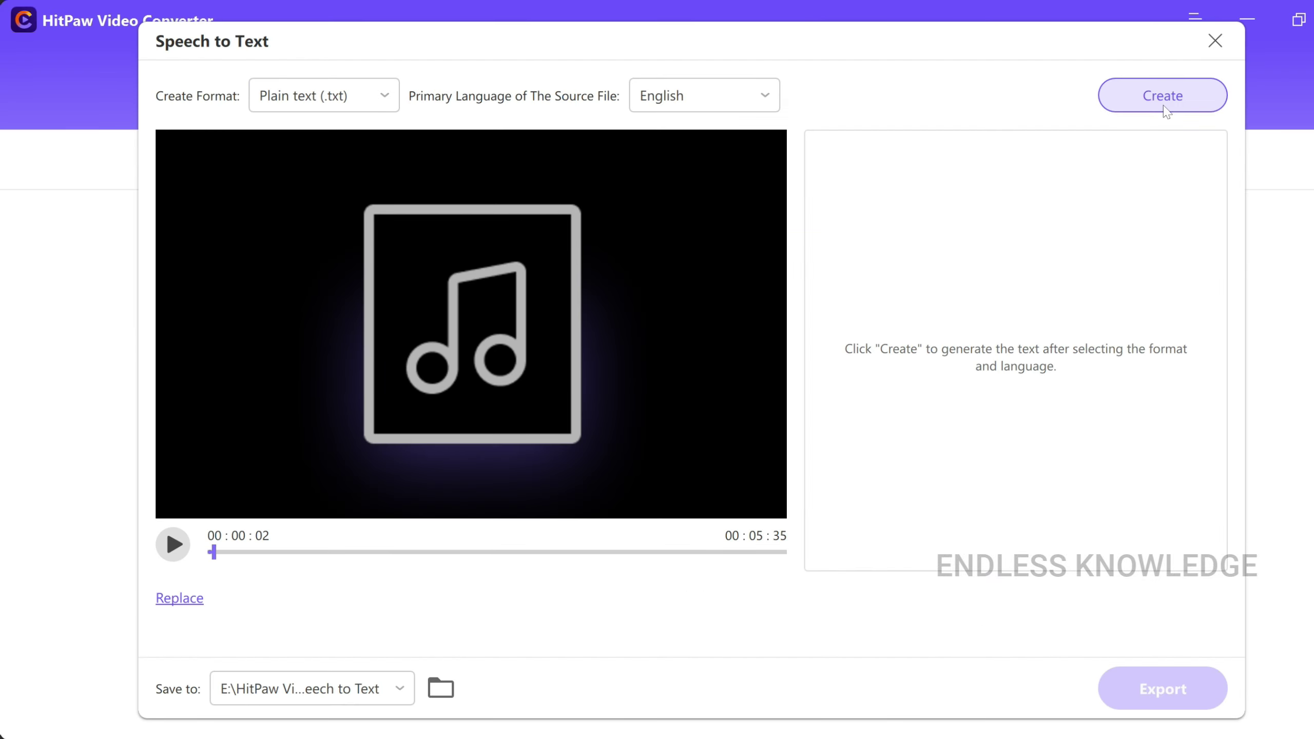
pyautogui.click(1159, 96)
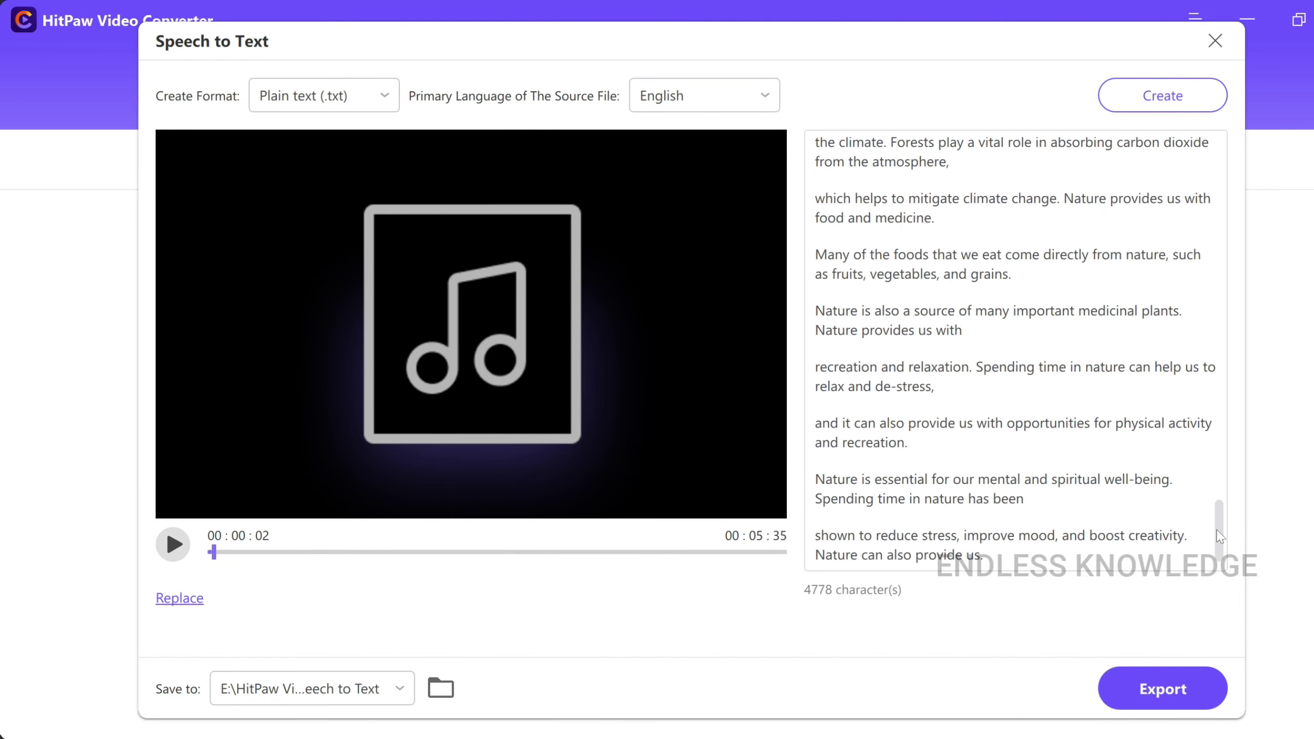
pyautogui.moveTo(1219, 536); pyautogui.dragTo(1197, 601)
pyautogui.click(1143, 687)
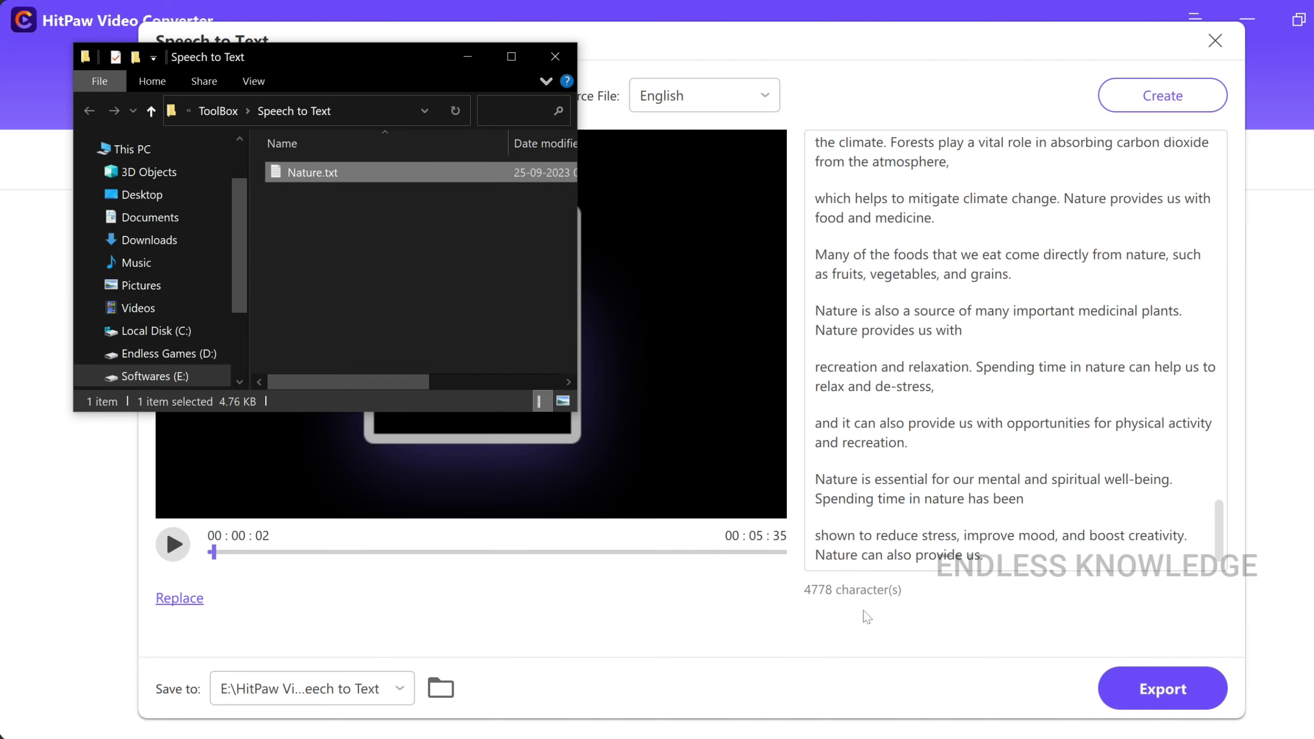
pyautogui.doubleClick(325, 178)
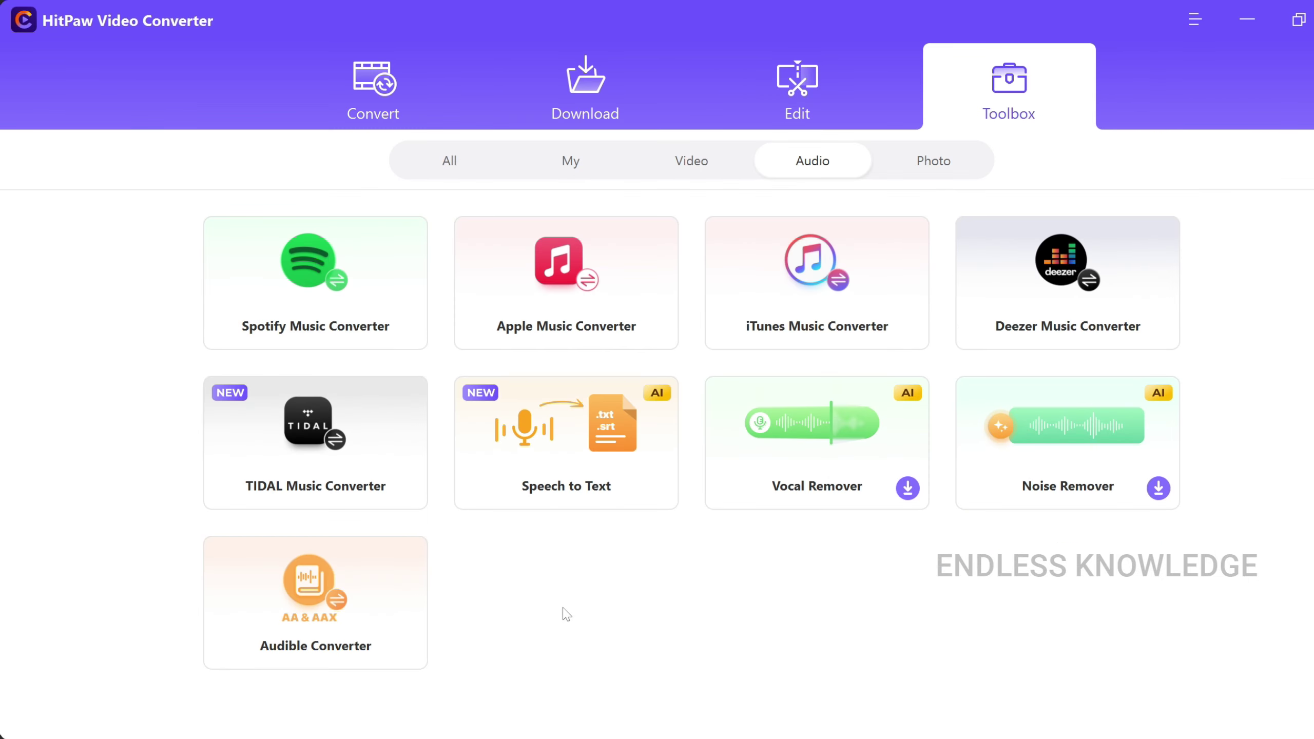
# Tour the Convert, Toolbox and Edit pages, ending on the Cut, Merge and Crop & Rotate tools.
pyautogui.click(384, 99)
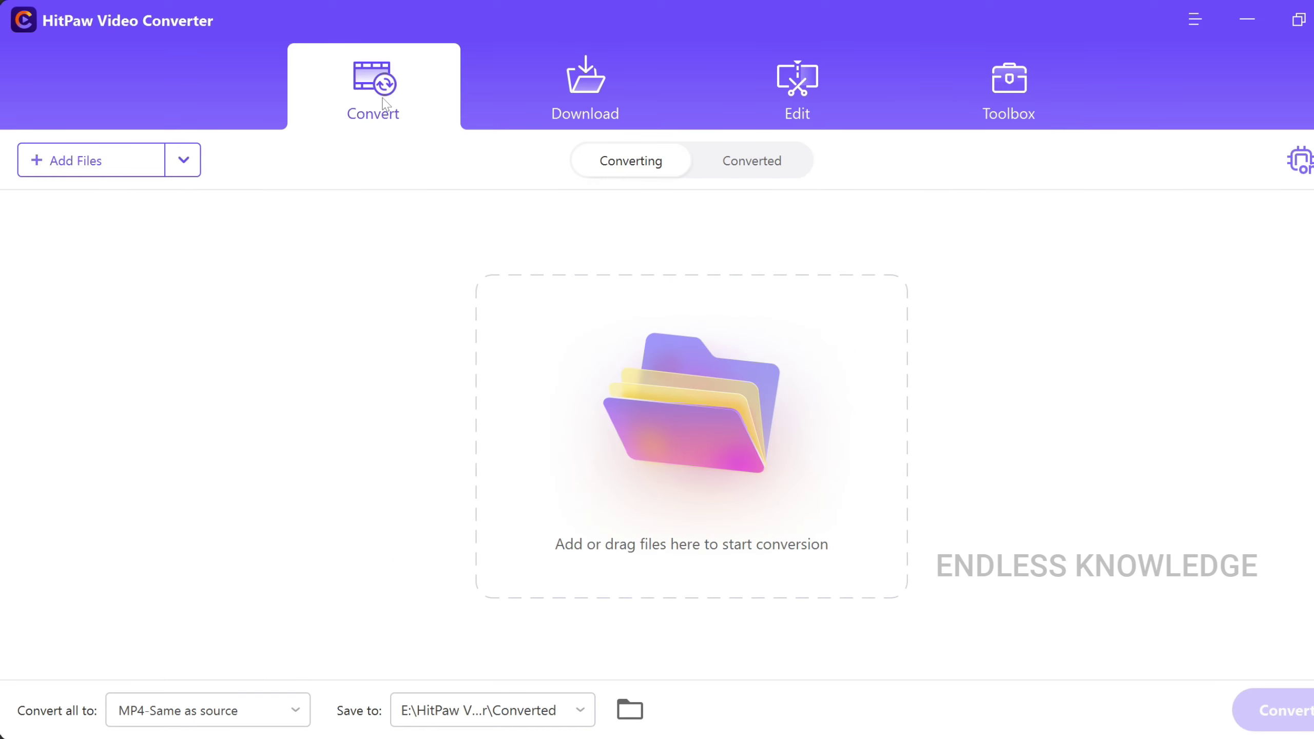
pyautogui.click(1018, 107)
pyautogui.click(807, 97)
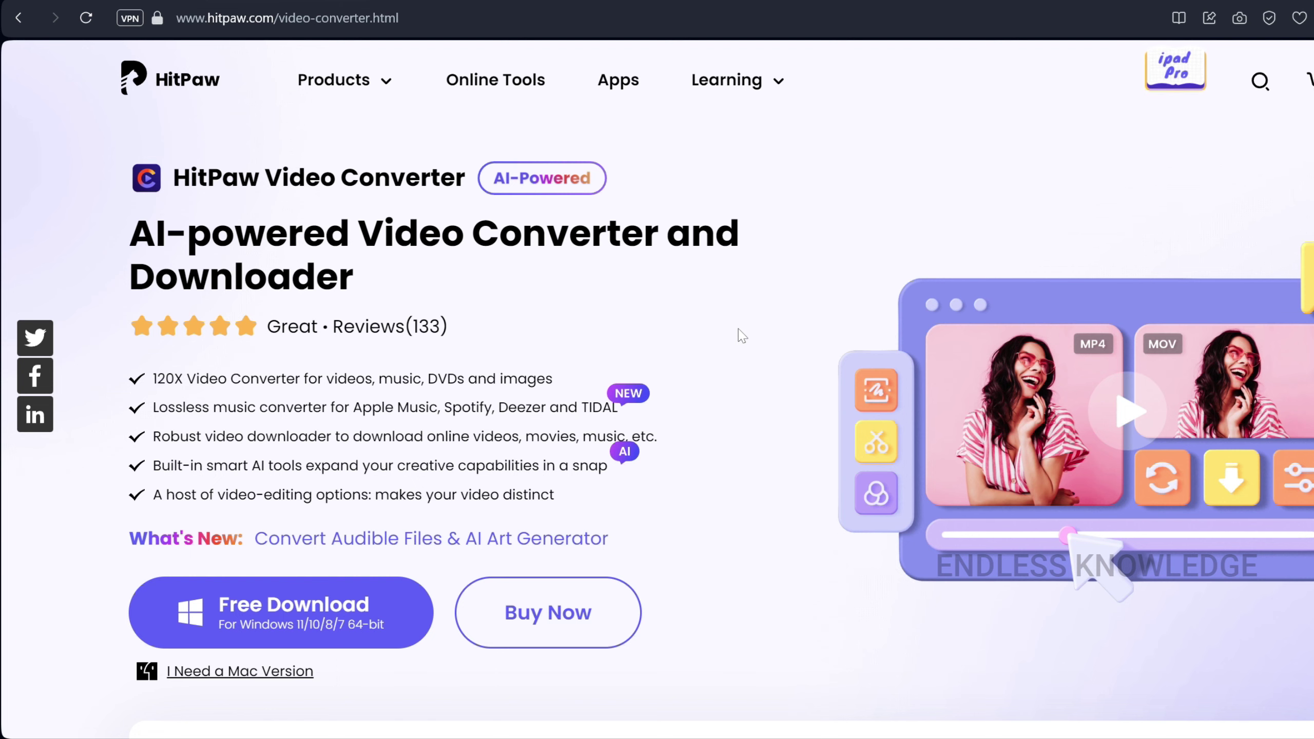
# Download the Windows installer hitpaw-video-converter.exe from the HitPaw site into the Music library.
pyautogui.scroll(-2, 251, 536)
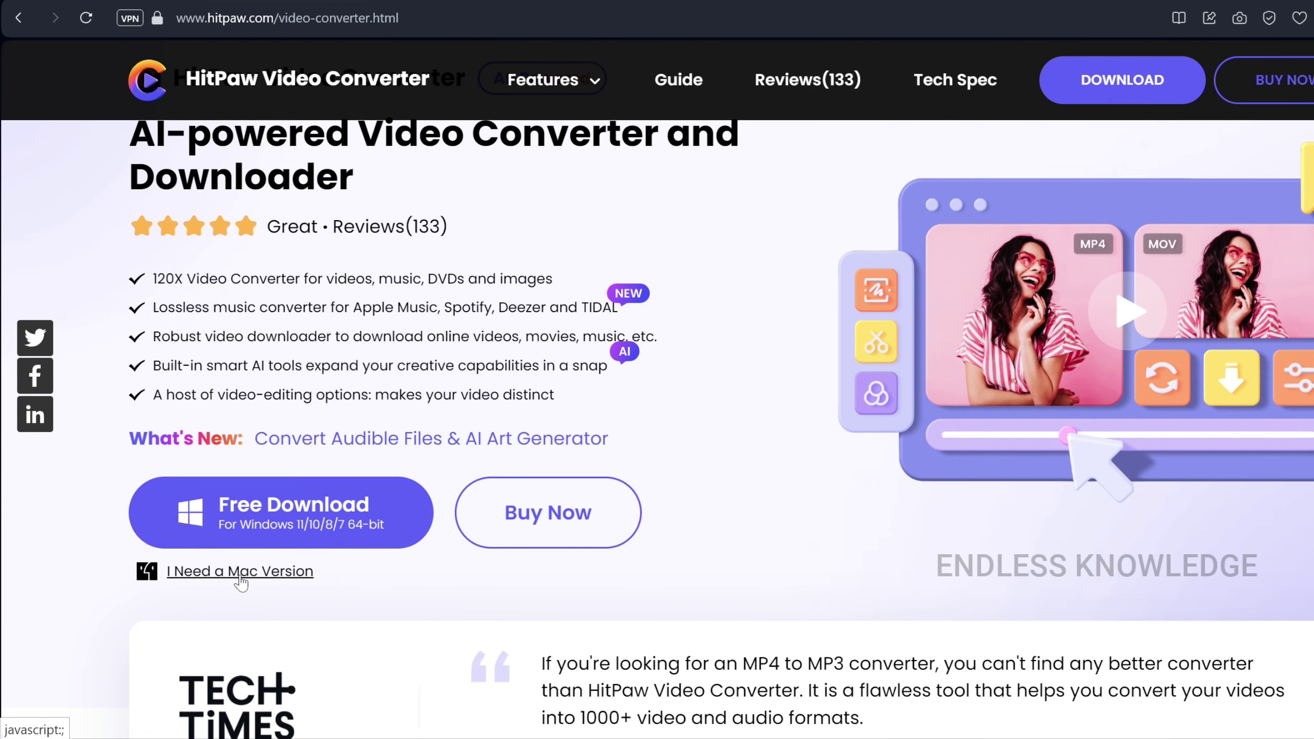
pyautogui.click(296, 528)
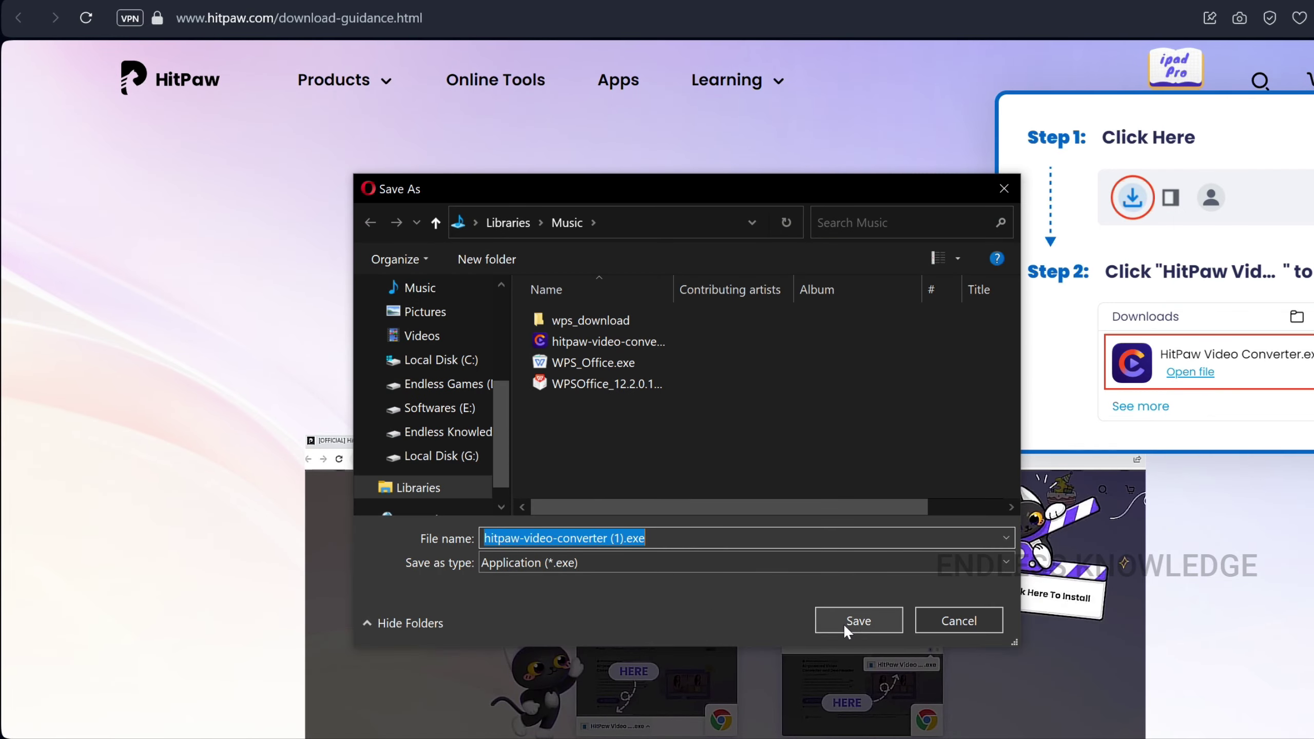
pyautogui.click(849, 621)
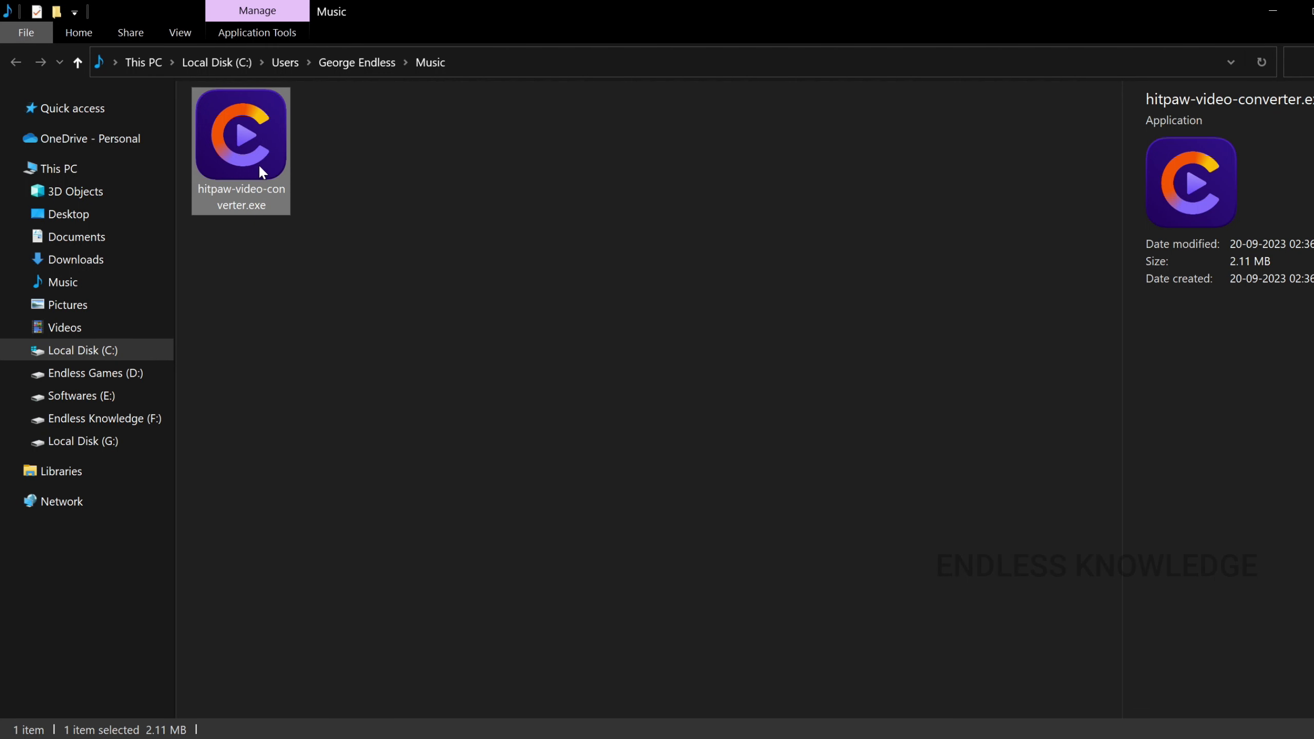
# Run hitpaw-video-converter.exe, allow it past the security warning, and start the installation.
pyautogui.doubleClick(259, 165)
pyautogui.click(748, 409)
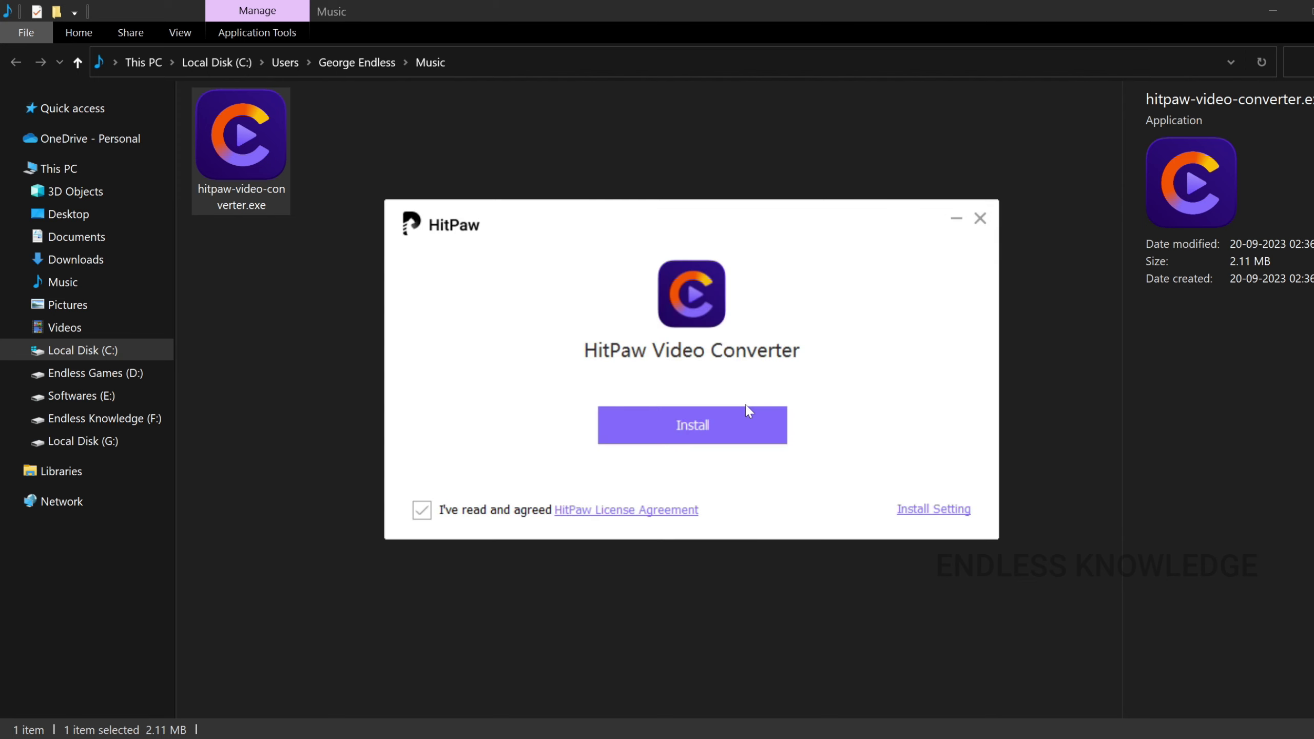
pyautogui.click(698, 427)
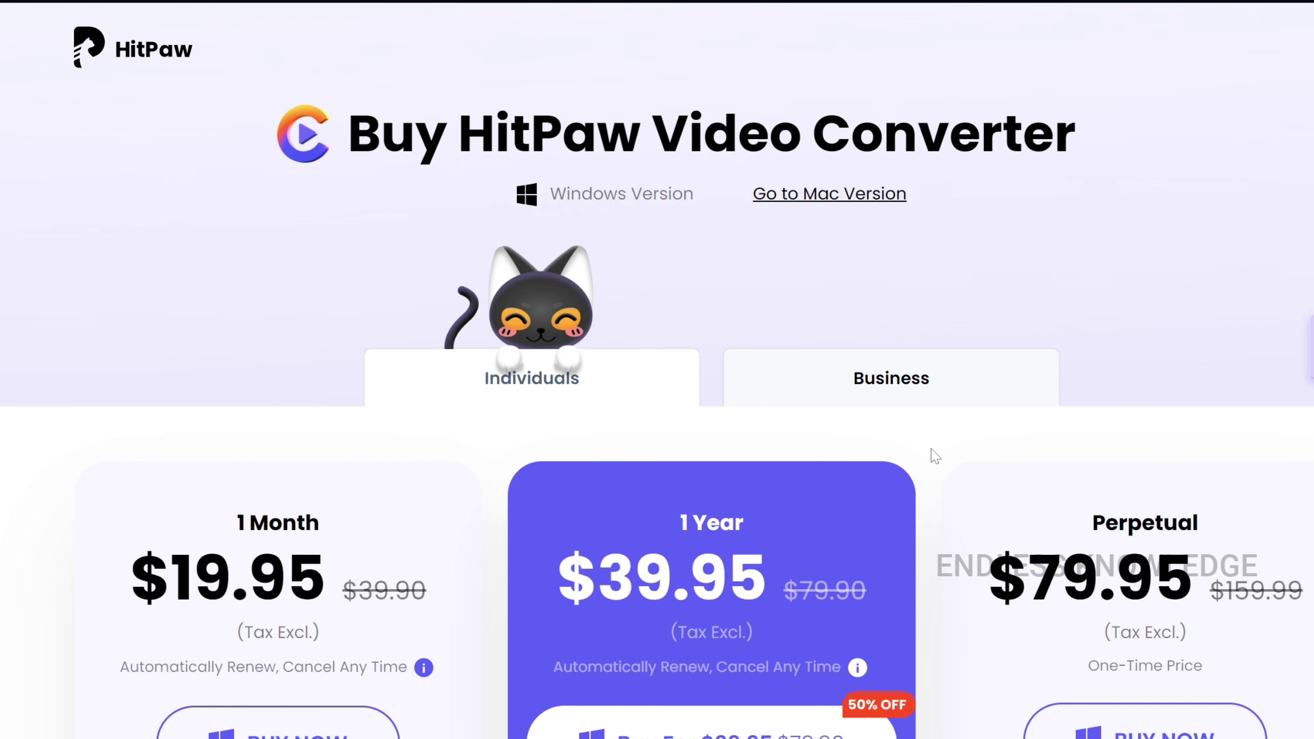
# Review the 1 Month, 1 Year and Perpetual price plans and the Back to School promotion.
pyautogui.scroll(-8, 935, 455)
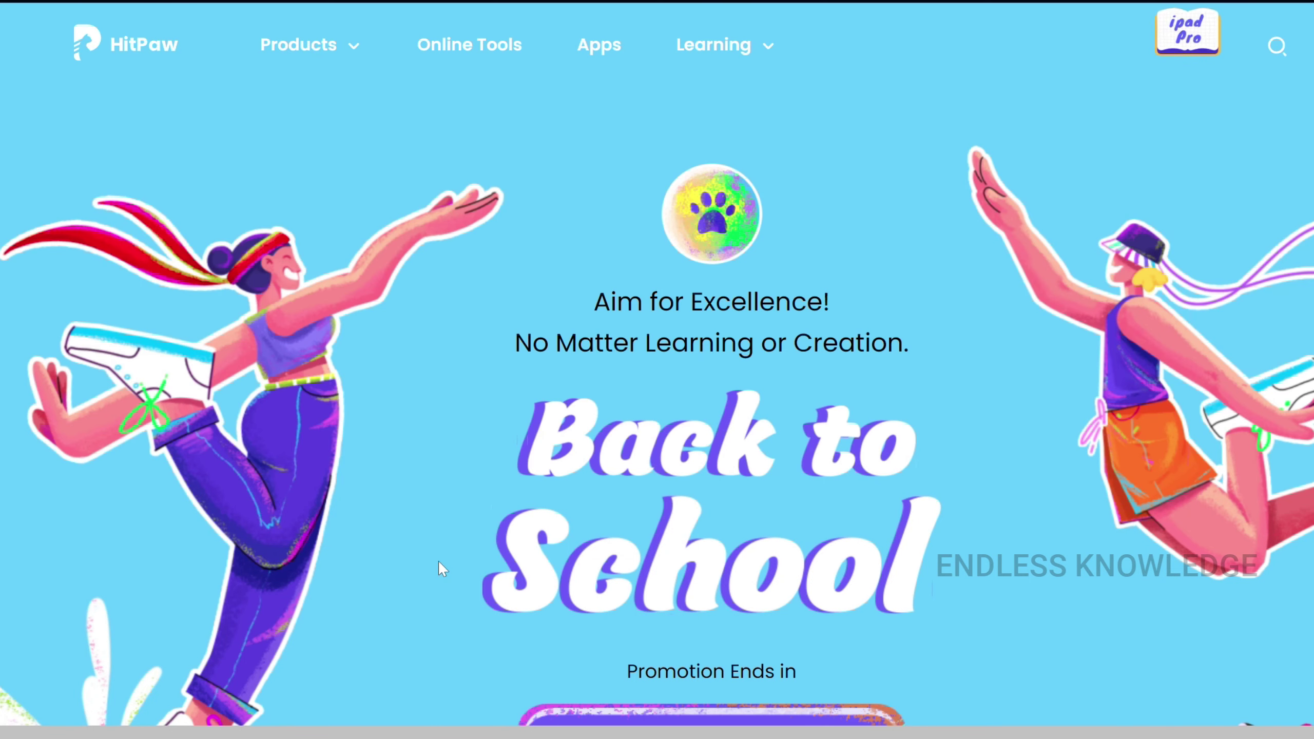
pyautogui.scroll(-15, 411, 443)
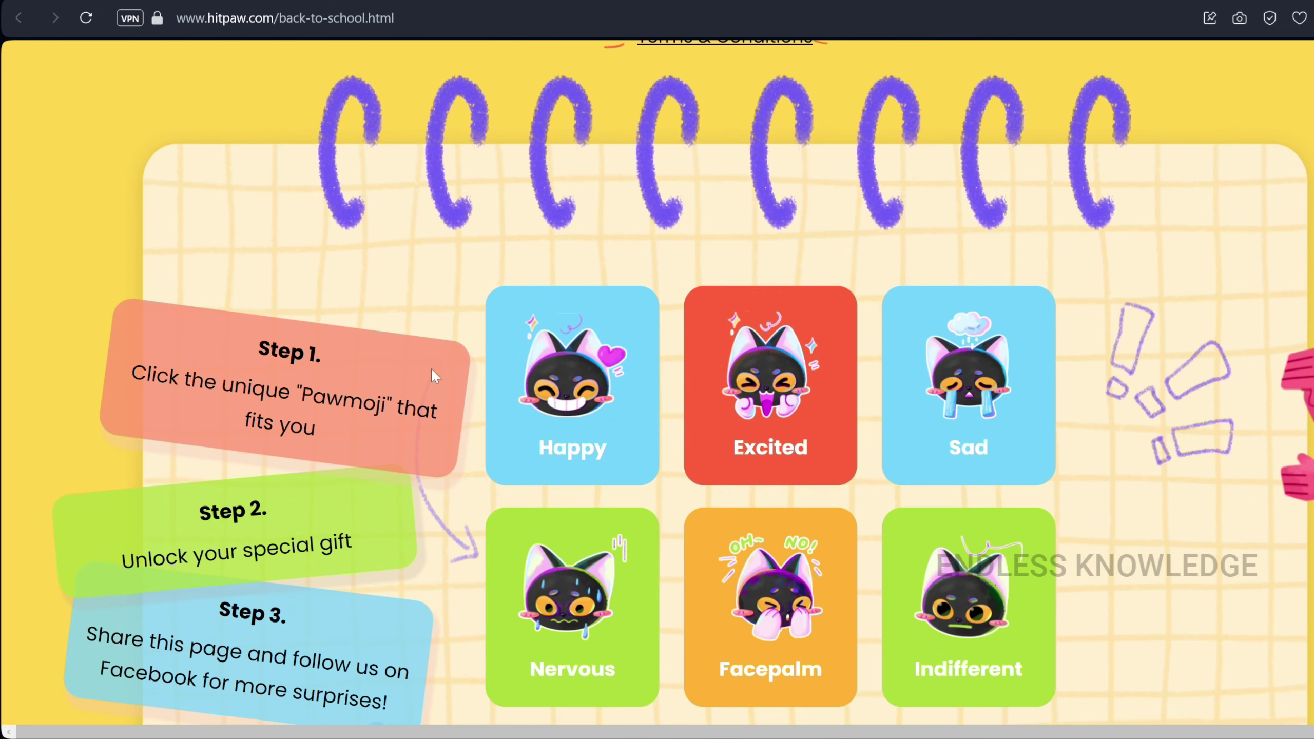
pyautogui.scroll(-10, 432, 373)
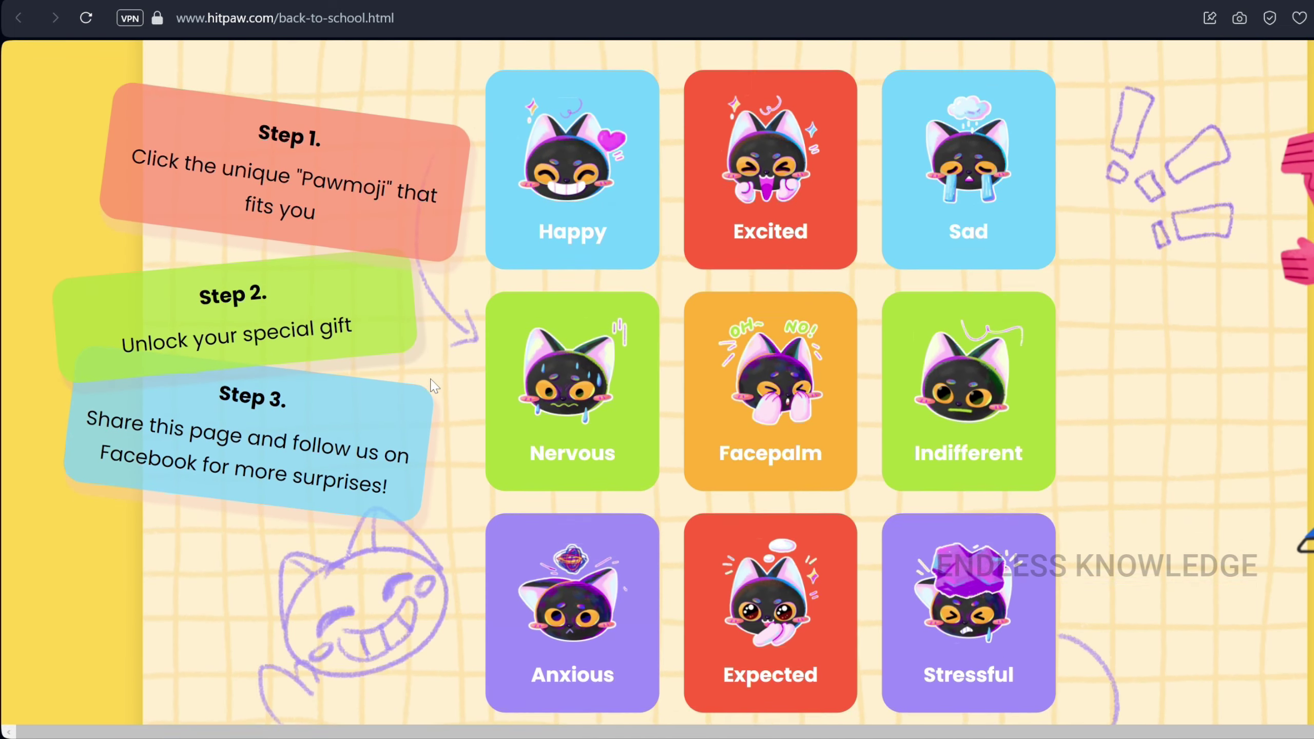
pyautogui.scroll(8, 434, 386)
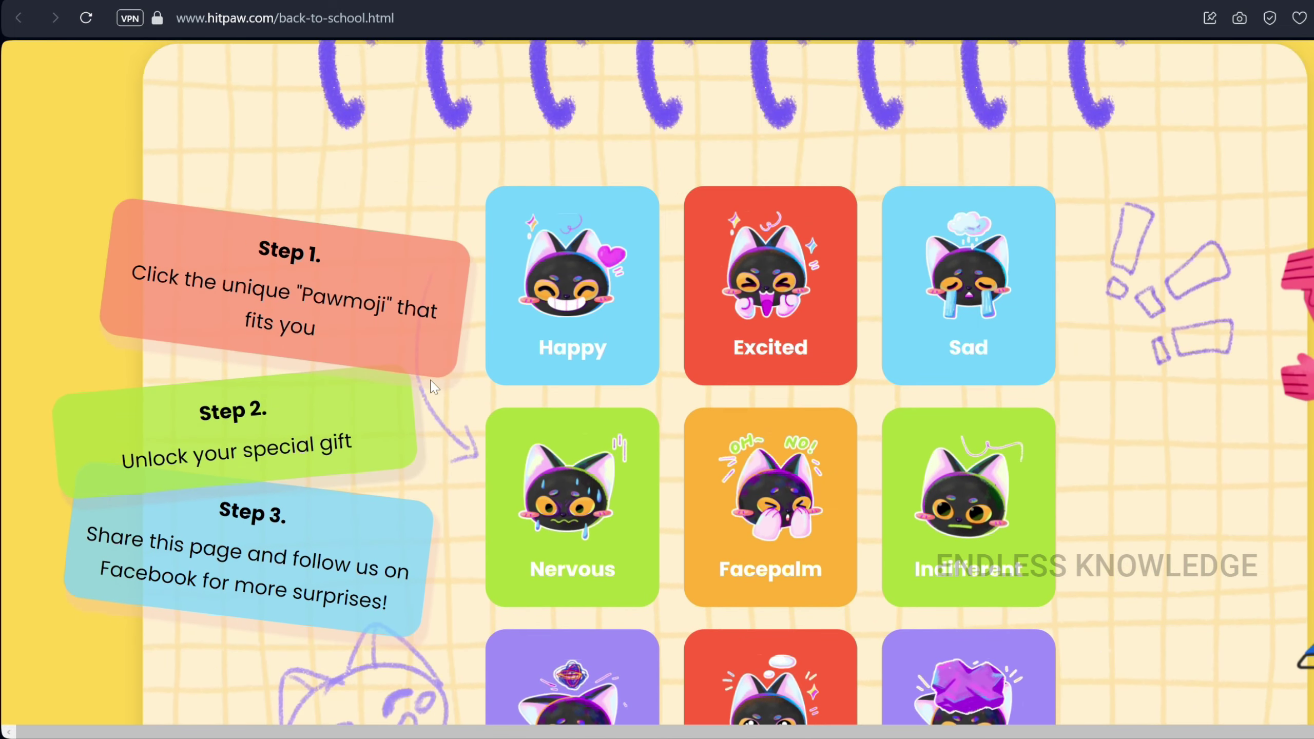